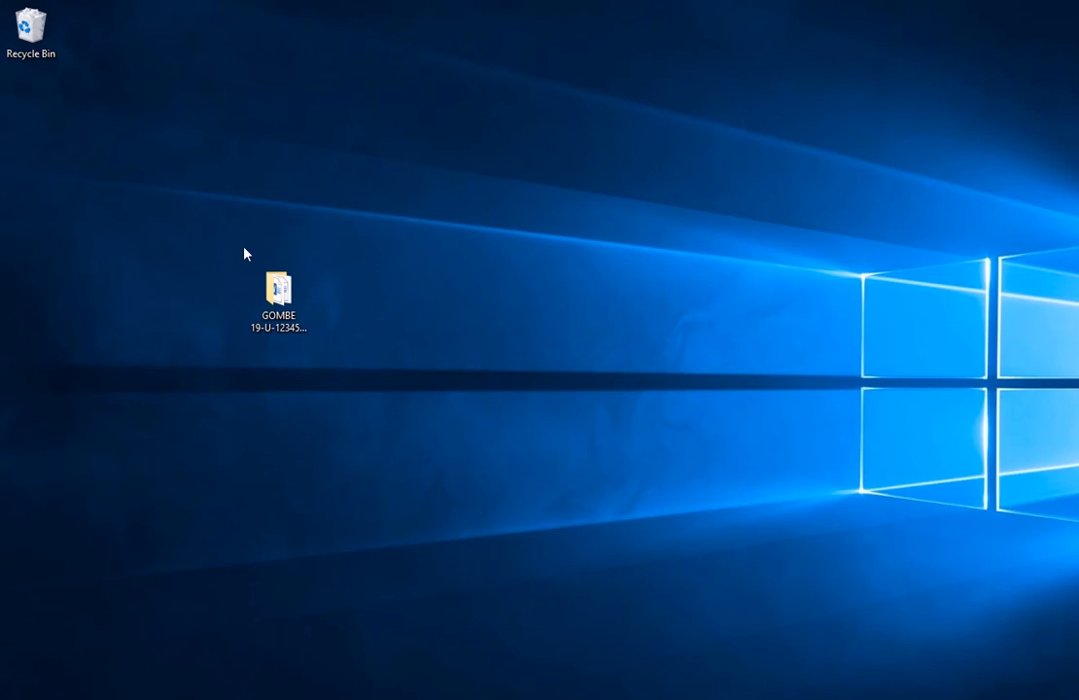
Open the desktop folder and create a new Microsoft Word document named GREAT in it
{"action": "double_click", "coordinate": [280, 302]}
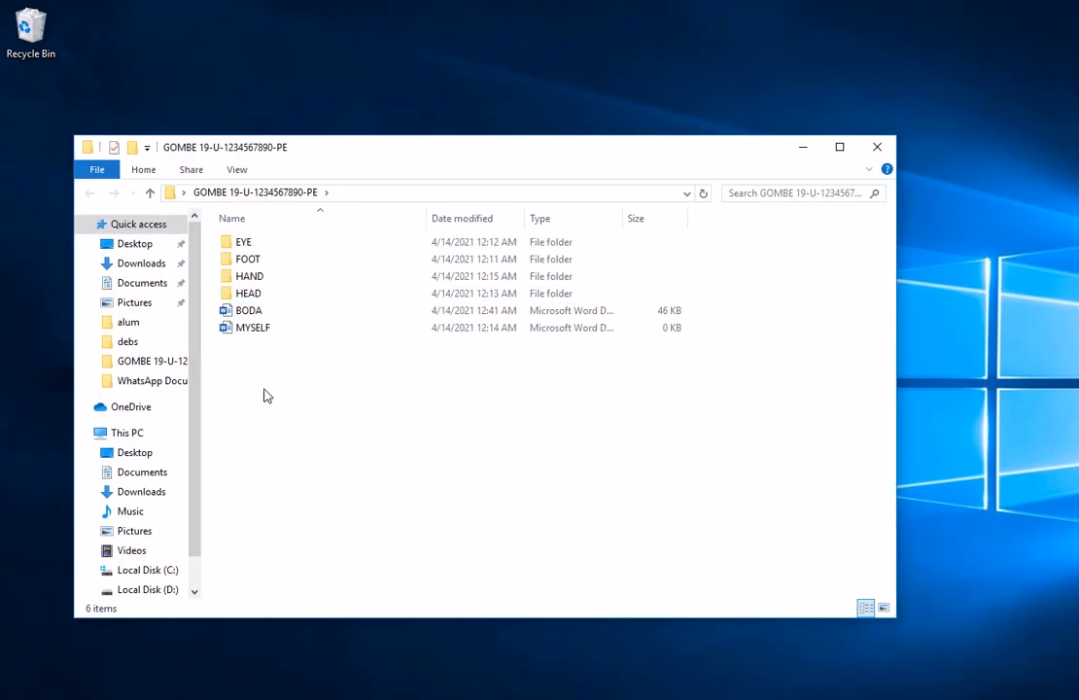
{"action": "right_click", "coordinate": [265, 391]}
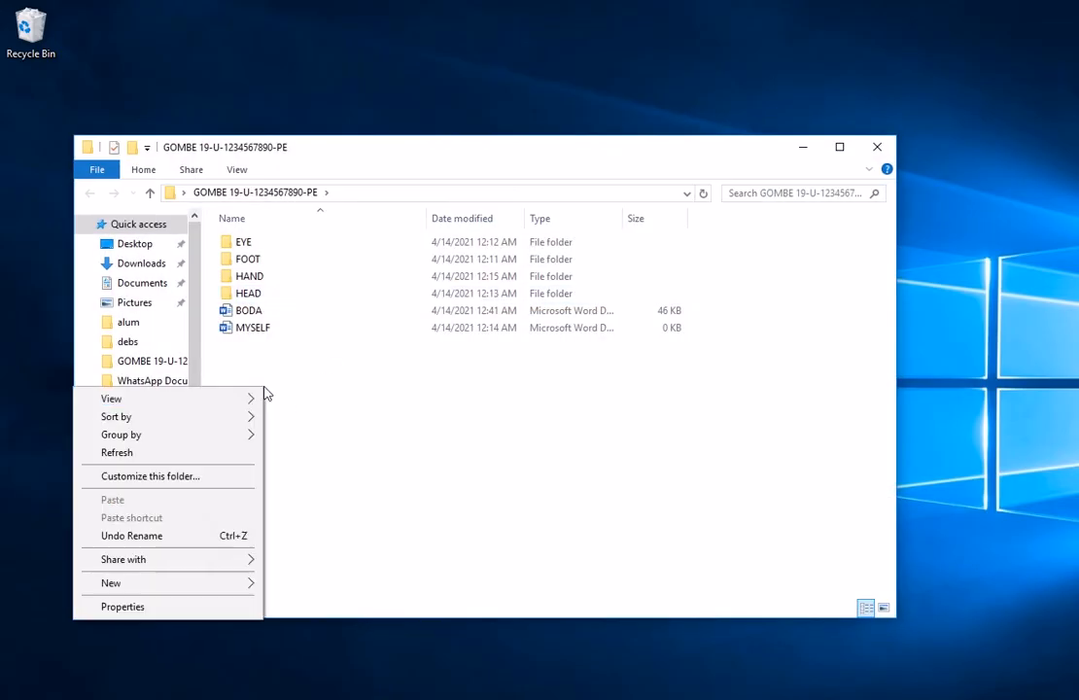
{"action": "mouse_move", "coordinate": [138, 586]}
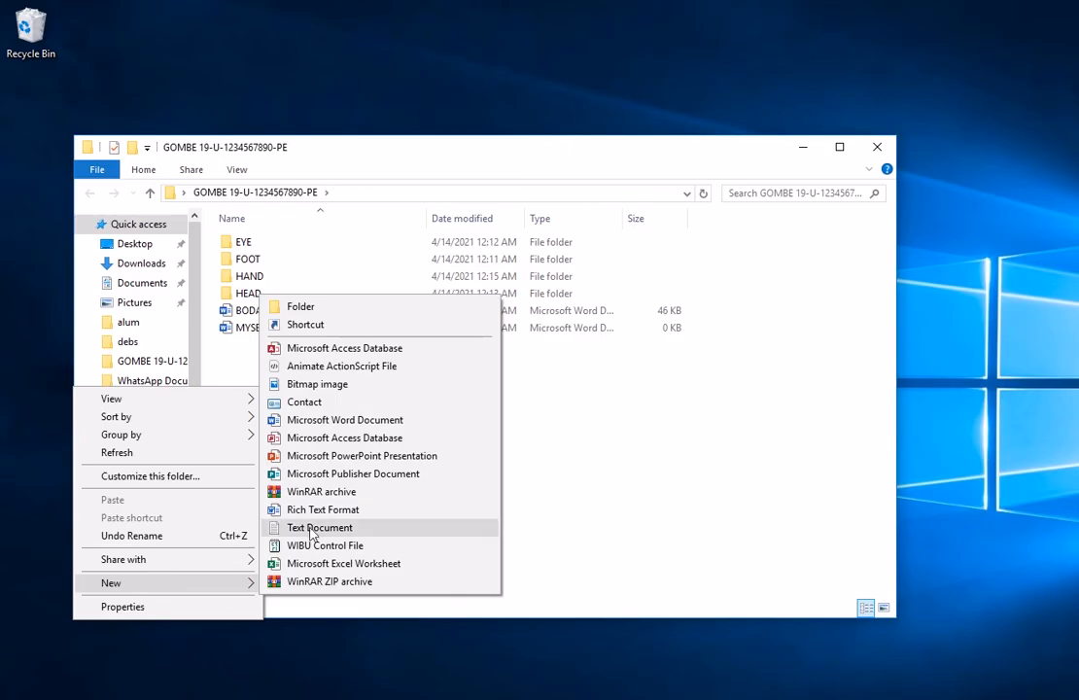
{"action": "left_click", "coordinate": [309, 424]}
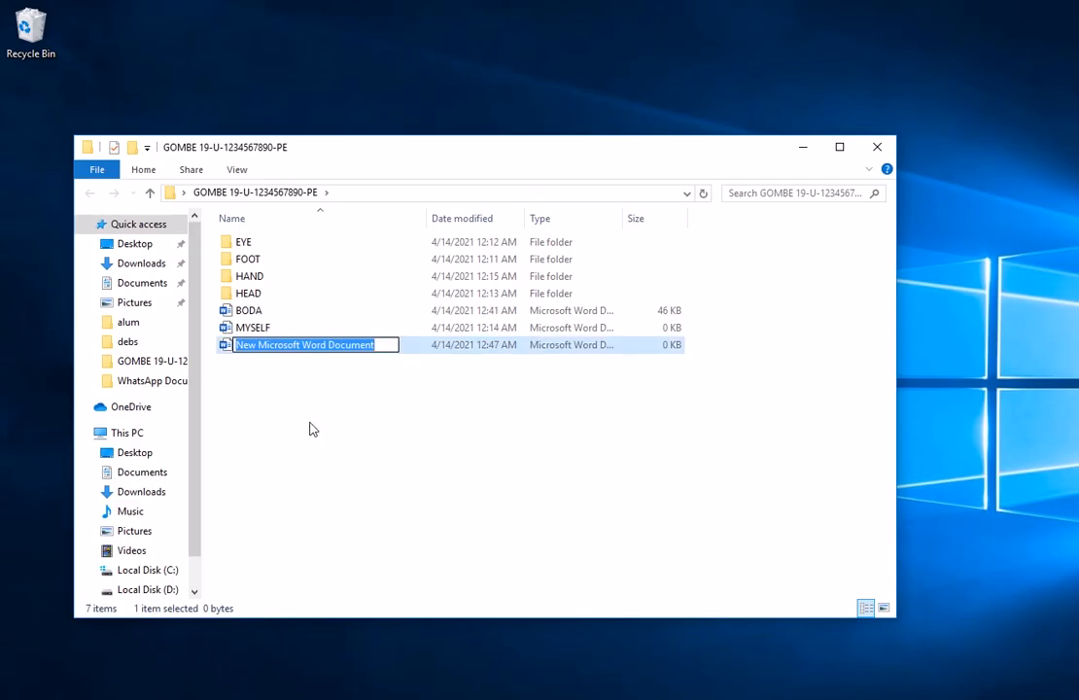
{"action": "type", "text": "GREAT"}
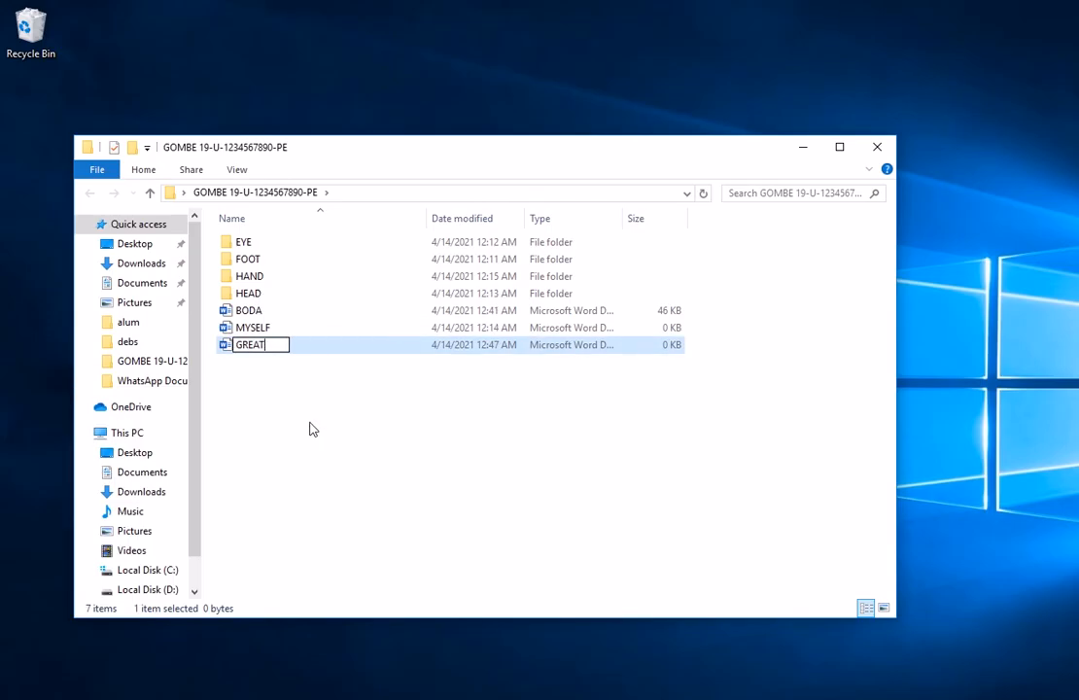
{"action": "key", "text": "Return"}
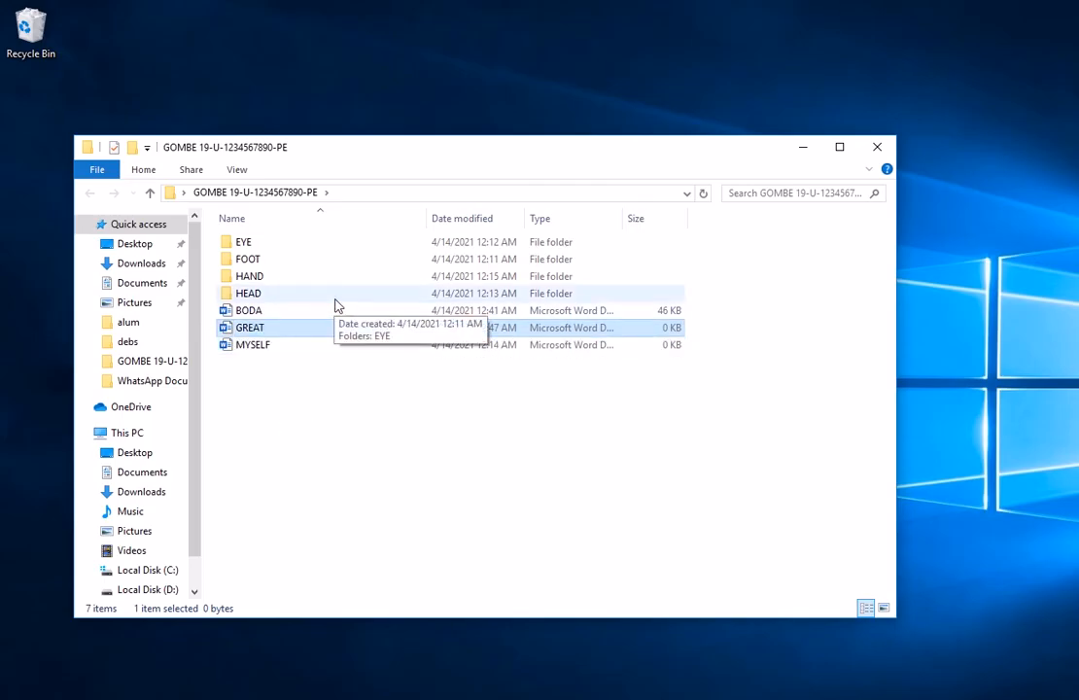
Open the GREAT document and insert a table with four columns and six rows
{"action": "double_click", "coordinate": [285, 336]}
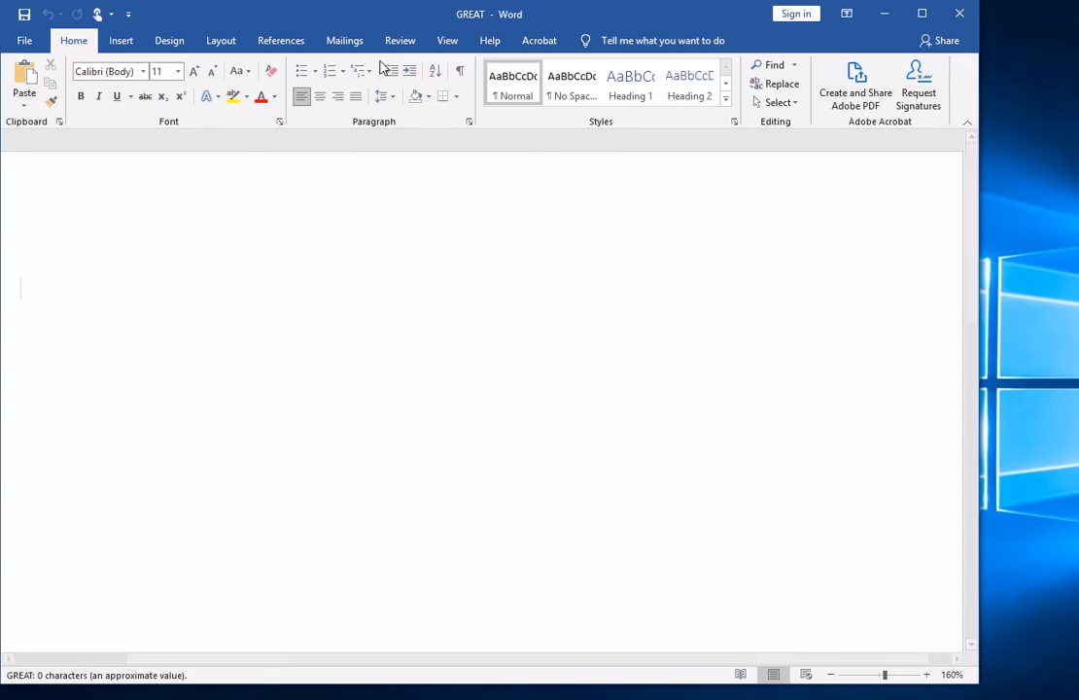
{"action": "left_click_drag", "start_coordinate": [373, 15], "coordinate": [385, 18]}
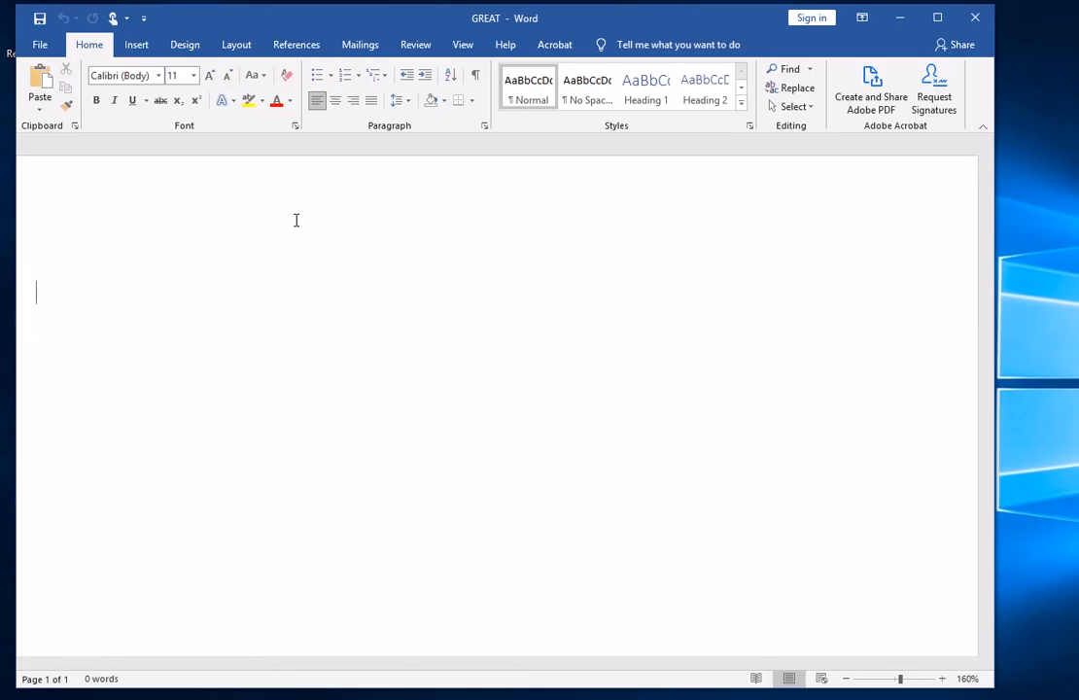
{"action": "left_click", "coordinate": [135, 47]}
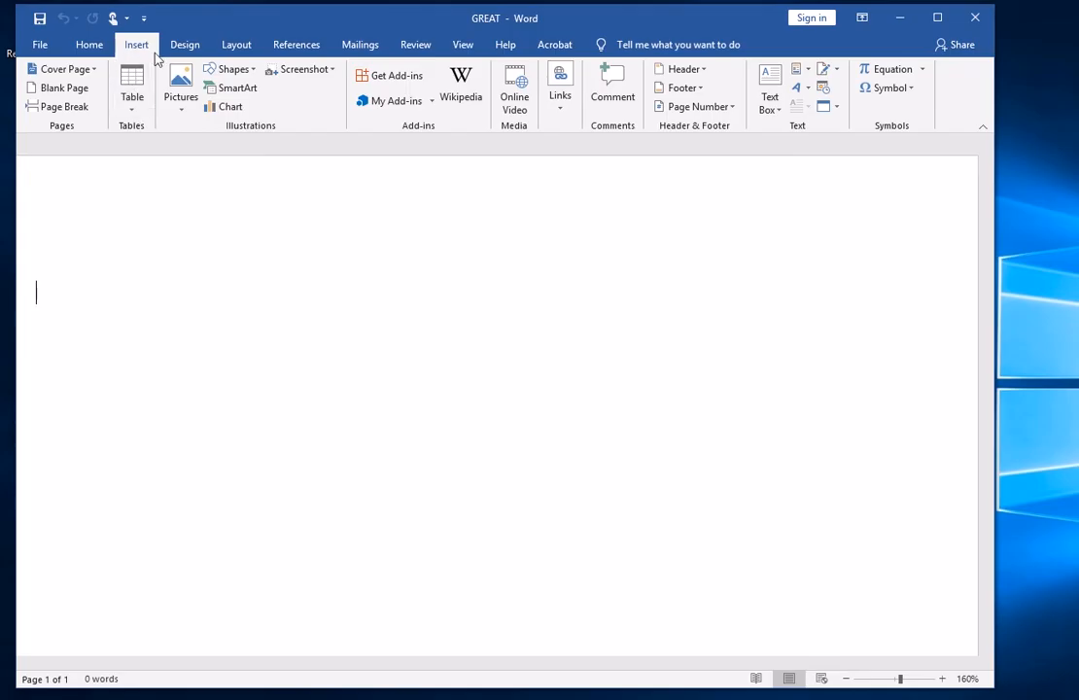
{"action": "left_click", "coordinate": [135, 117]}
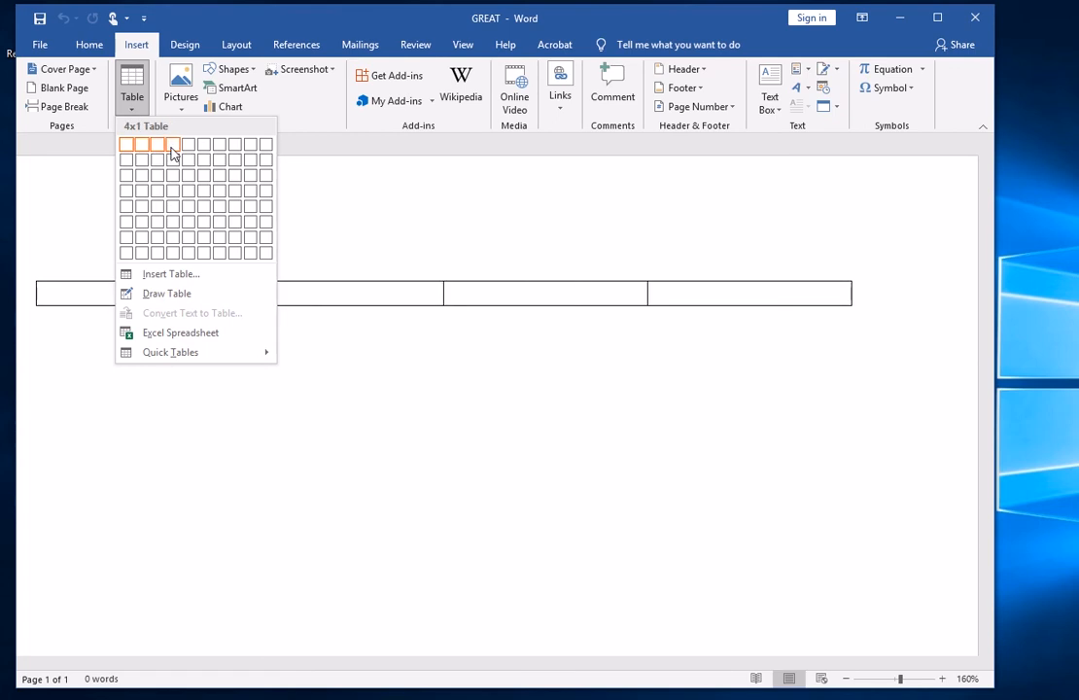
{"action": "left_click", "coordinate": [176, 224]}
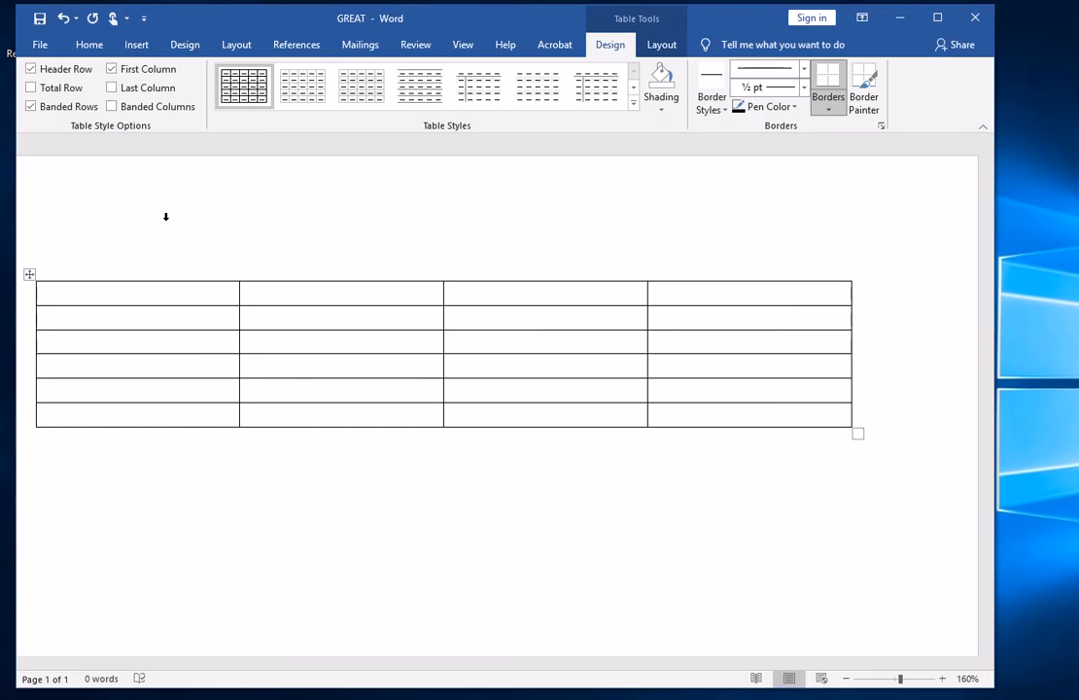
Fill the table's first row with the headings SALES, JAN, FEB and MAR
{"action": "type", "text": "SALES"}
{"action": "key", "text": "Tab"}
{"action": "type", "text": "JAN"}
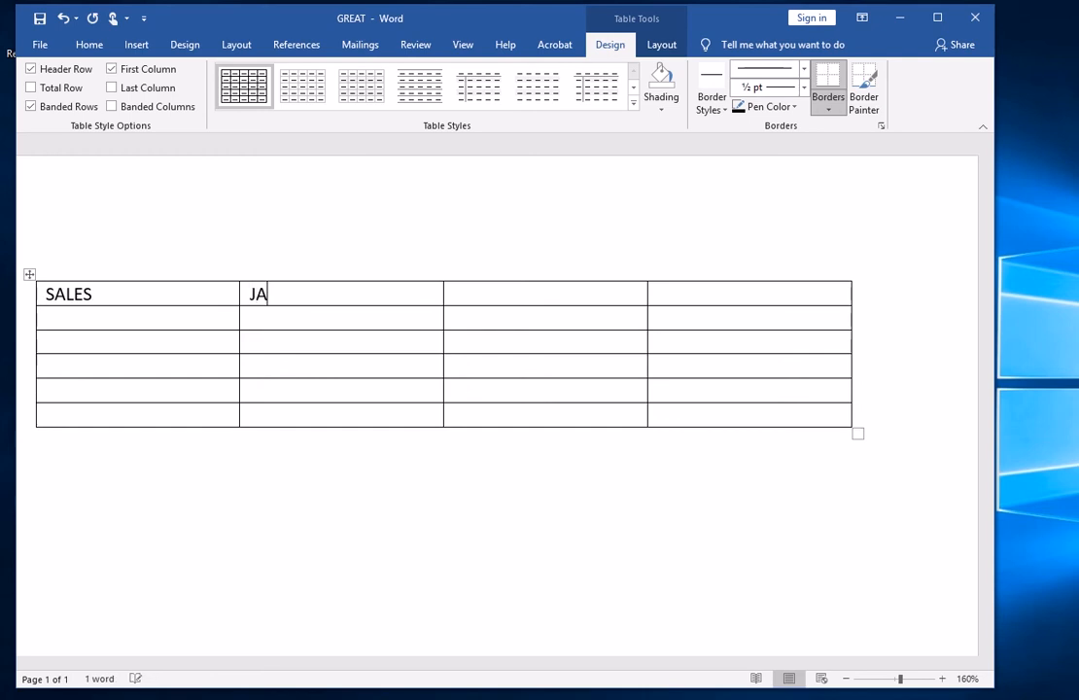
{"action": "key", "text": "Tab"}
{"action": "type", "text": "FEB"}
{"action": "key", "text": "Tab"}
{"action": "type", "text": "MAR"}
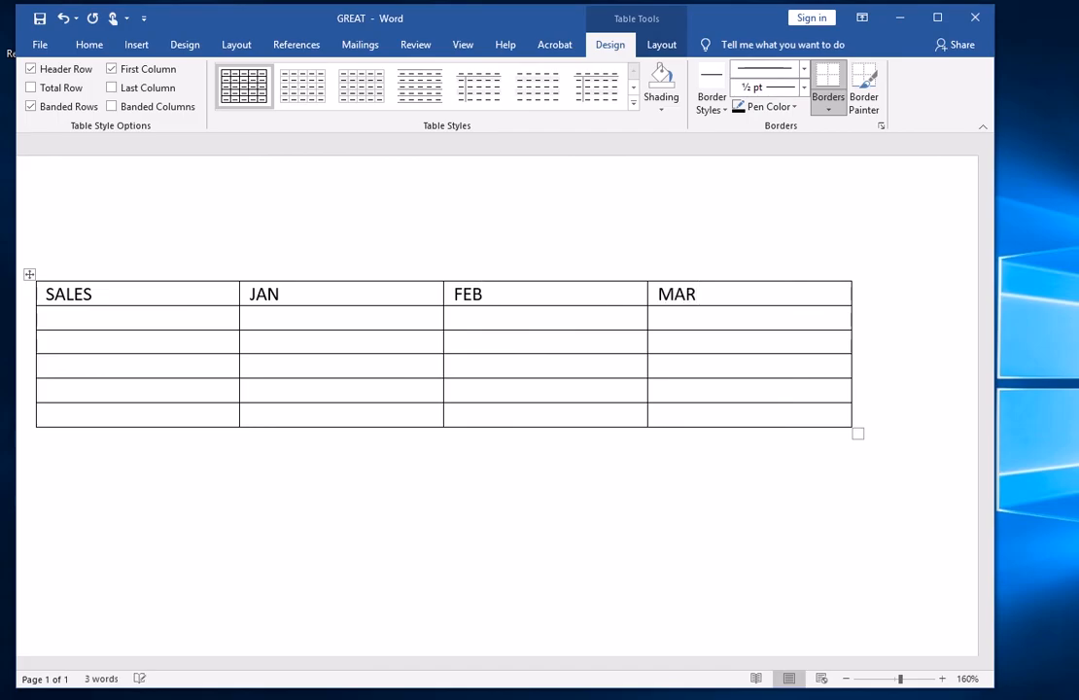
Fill the table's second row with the first salesperson's name and the sales figures 200, 150 and 600
{"action": "left_click", "coordinate": [182, 313]}
{"action": "type", "text": "KEN"}
{"action": "key", "text": "Tab"}
{"action": "type", "text": "200"}
{"action": "key", "text": "Tab"}
{"action": "type", "text": "1"}
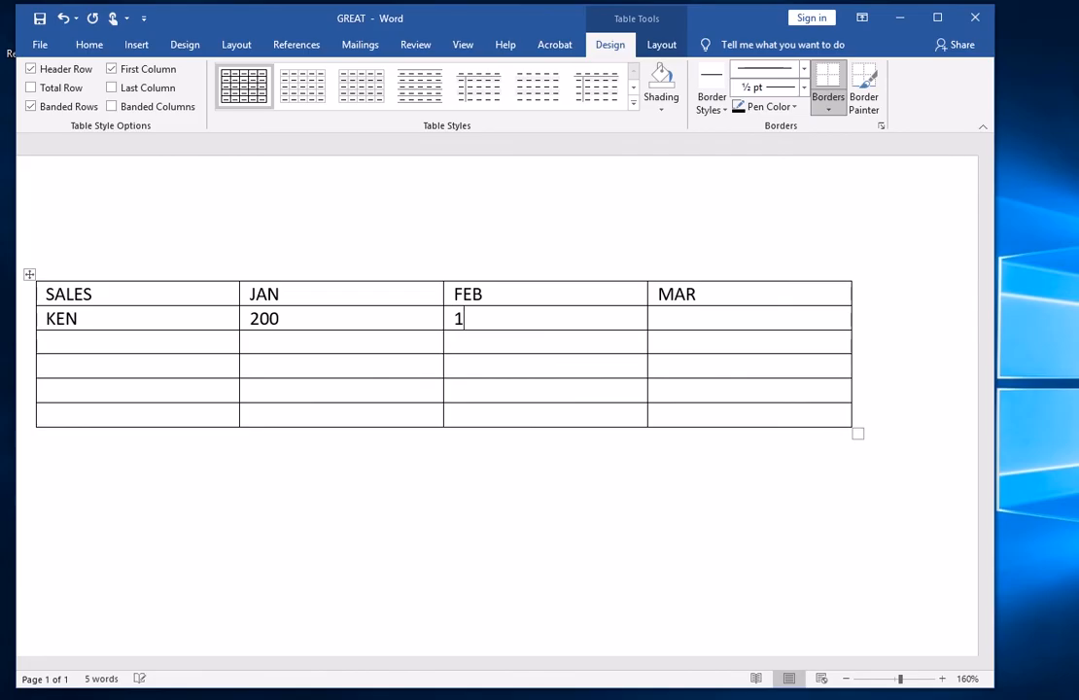
{"action": "type", "text": "50"}
{"action": "key", "text": "Tab"}
{"action": "type", "text": "600"}
Fill the table's third row with the second salesperson's name and the sales figures 300, 650 and 750
{"action": "key", "text": "Tab"}
{"action": "type", "text": "MA"}
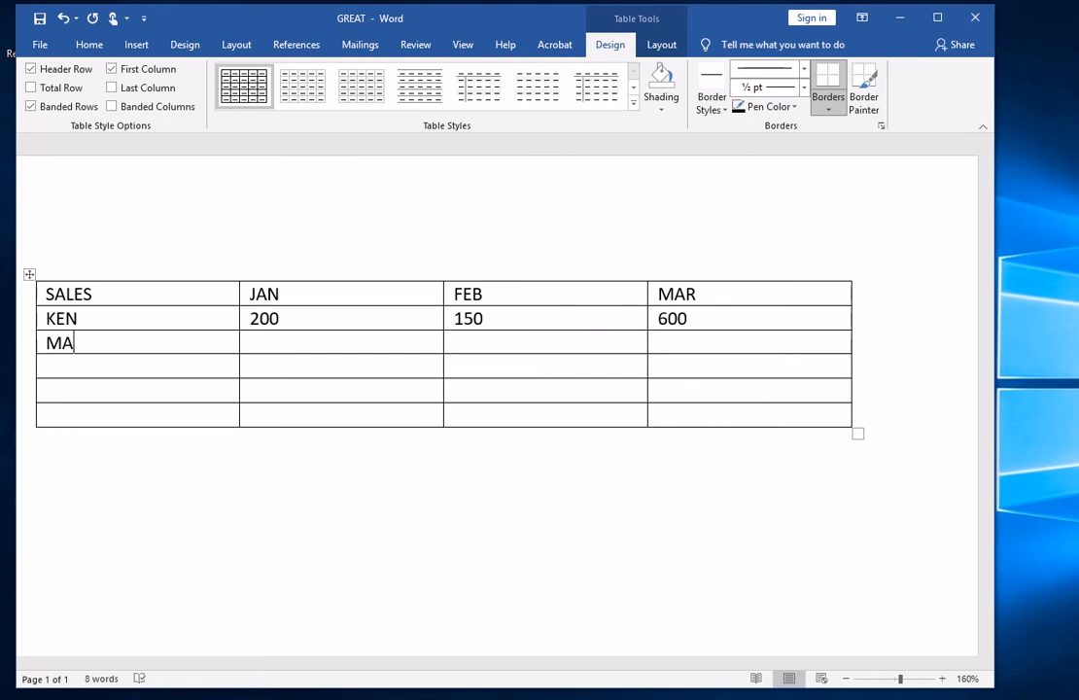
{"action": "type", "text": "RY"}
{"action": "key", "text": "Tab"}
{"action": "type", "text": "300"}
{"action": "key", "text": "Tab"}
{"action": "type", "text": "650"}
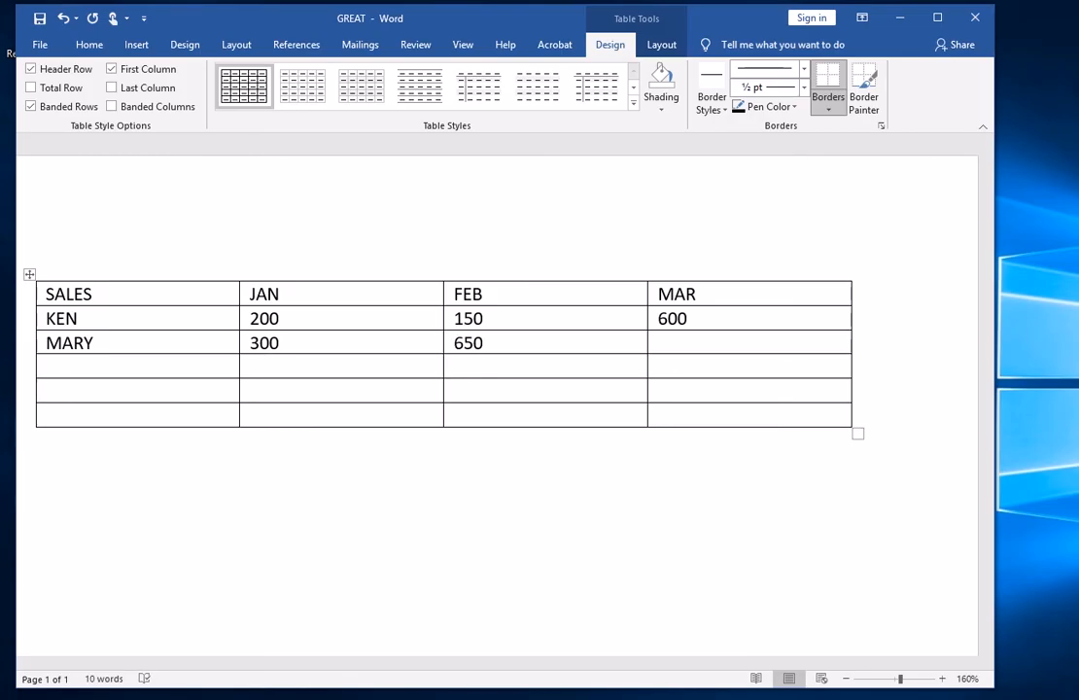
{"action": "key", "text": "Tab"}
{"action": "type", "text": "750"}
Fill the table's fourth row with the third salesperson's name and the sales figures 350, 600 and 600
{"action": "key", "text": "Tab"}
{"action": "type", "text": "SAM"}
{"action": "key", "text": "Tab"}
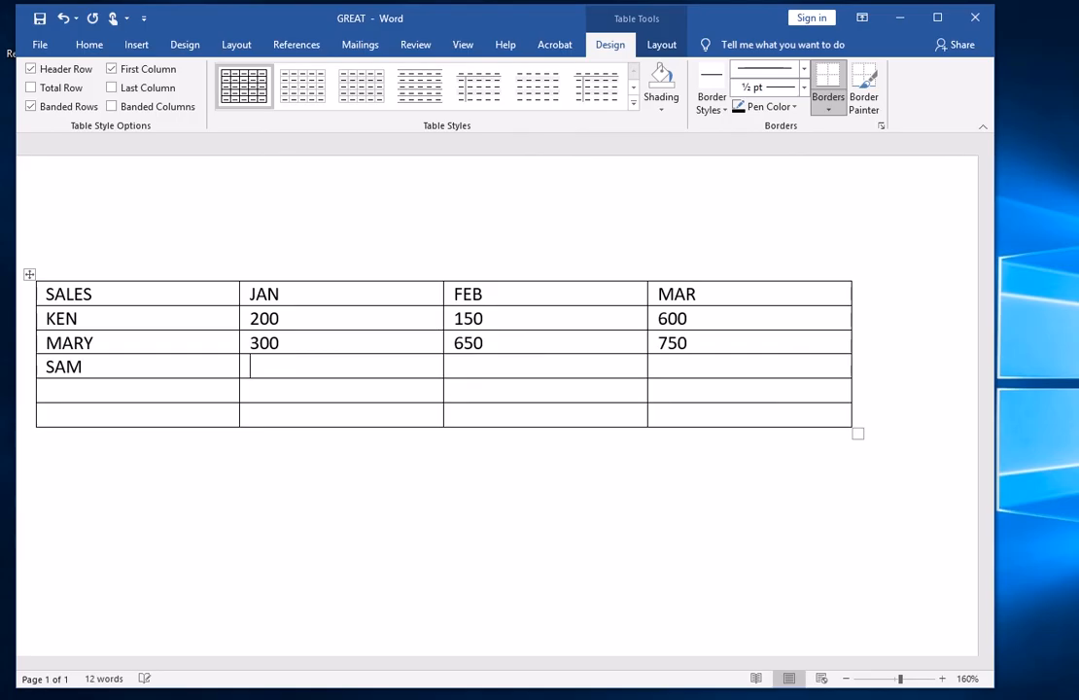
{"action": "type", "text": "350"}
{"action": "key", "text": "Tab"}
{"action": "type", "text": "600"}
{"action": "key", "text": "Tab"}
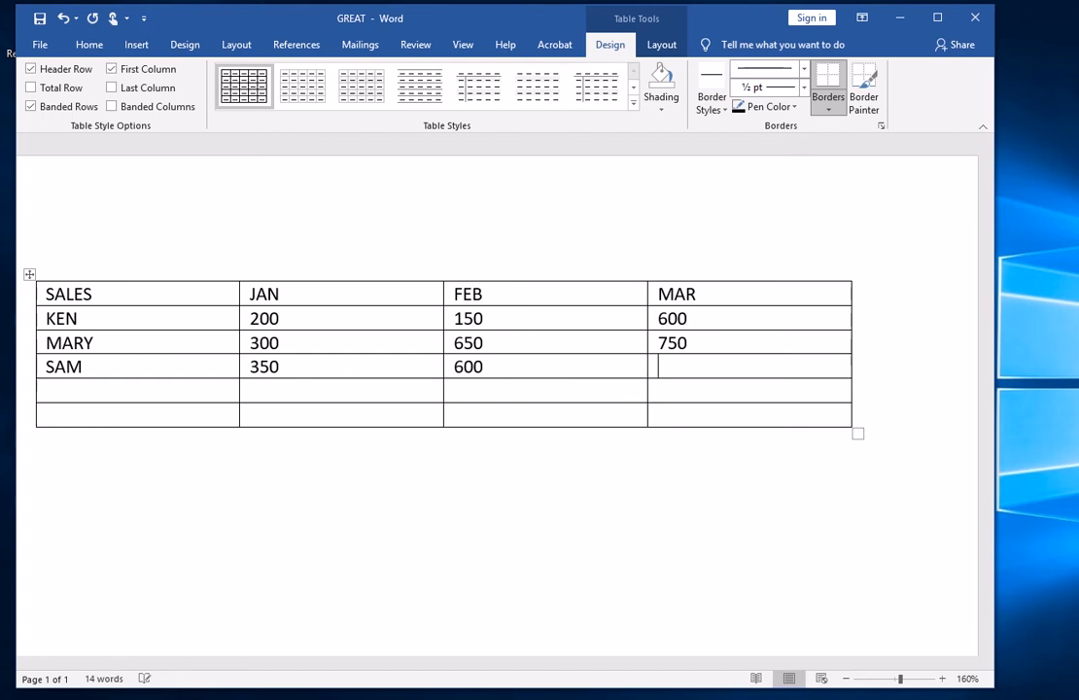
{"action": "type", "text": "600"}
Fill the table's fifth row with the fourth salesperson's name and the sales figures 250, 250 and 300
{"action": "type", "text": "TAJO"}
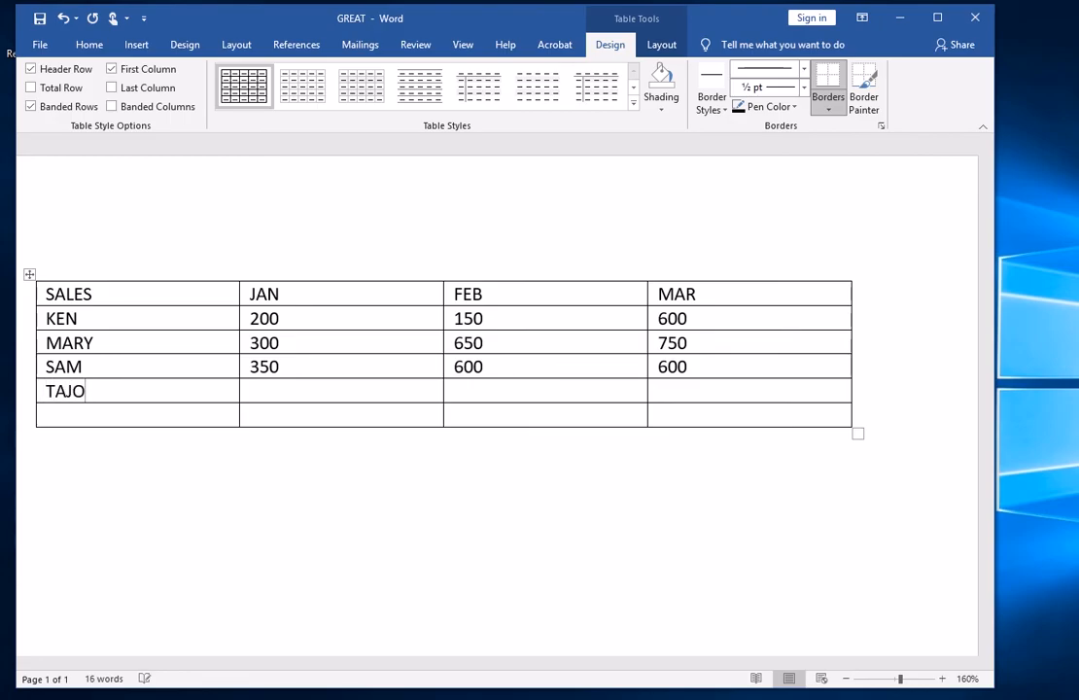
{"action": "key", "text": "Tab"}
{"action": "type", "text": "250"}
{"action": "key", "text": "Tab"}
{"action": "type", "text": "250"}
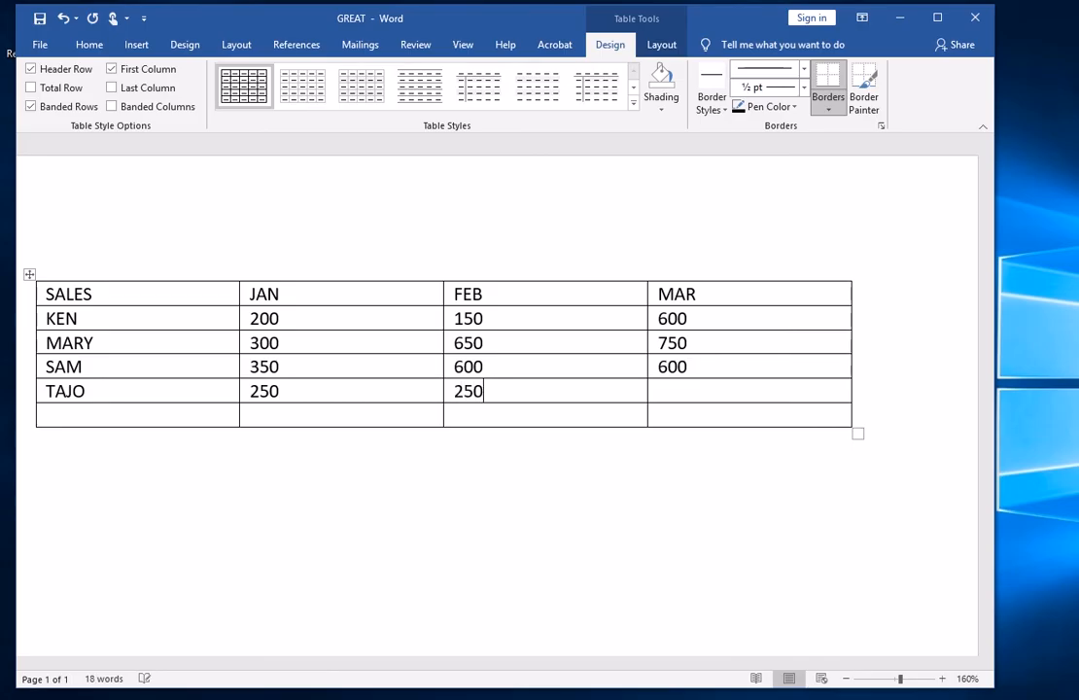
{"action": "key", "text": "Tab"}
{"action": "type", "text": "300"}
Fill the table's last row with the fifth salesperson's name and the sales figures 450, 500 and 600
{"action": "key", "text": "Tab"}
{"action": "type", "text": "ABAS "}
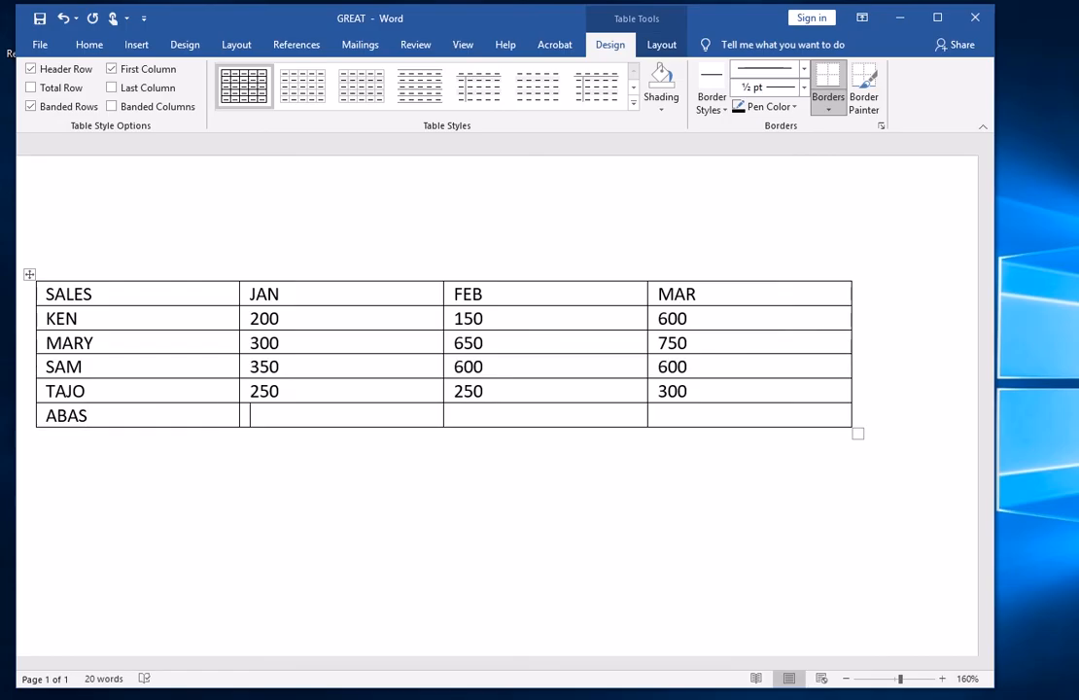
{"action": "type", "text": "450"}
{"action": "key", "text": "Tab"}
{"action": "type", "text": "500"}
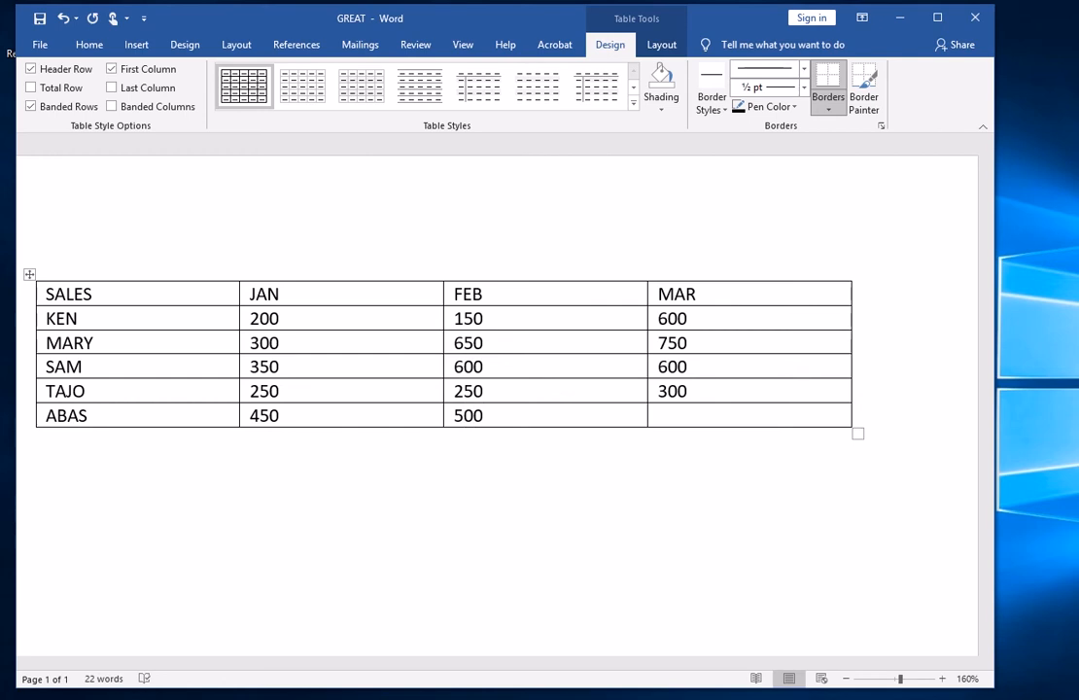
{"action": "key", "text": "Tab"}
{"action": "type", "text": "600"}
Insert the built-in Blank (Three Columns) header into the document
{"action": "left_click_drag", "start_coordinate": [424, 21], "coordinate": [443, 44]}
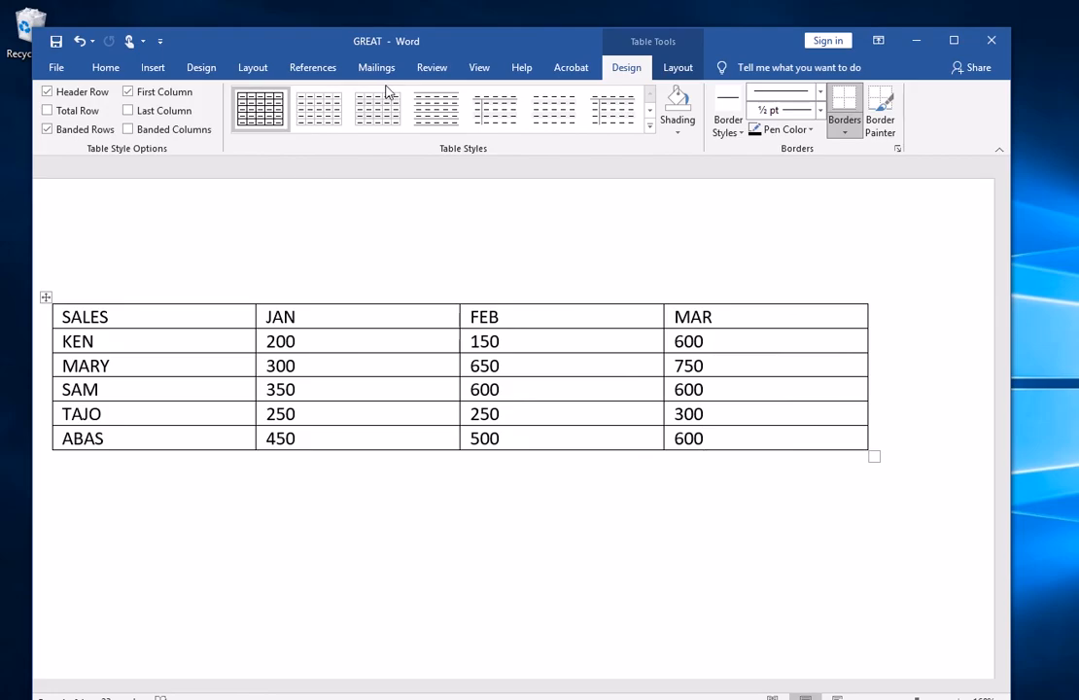
{"action": "left_click", "coordinate": [154, 68]}
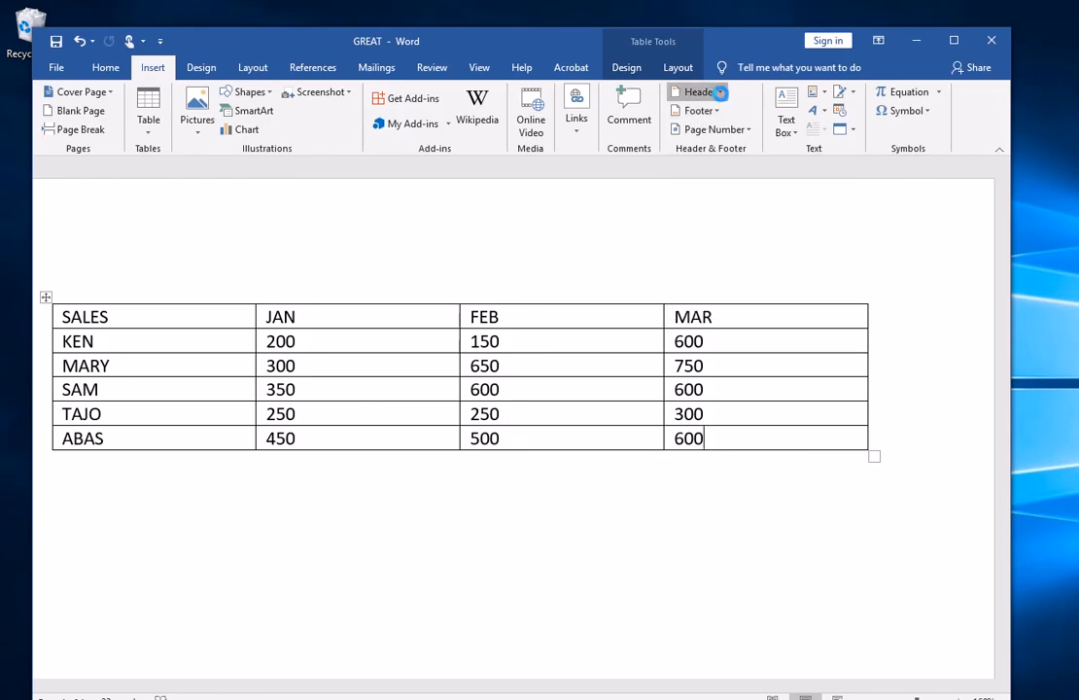
{"action": "left_click", "coordinate": [722, 97]}
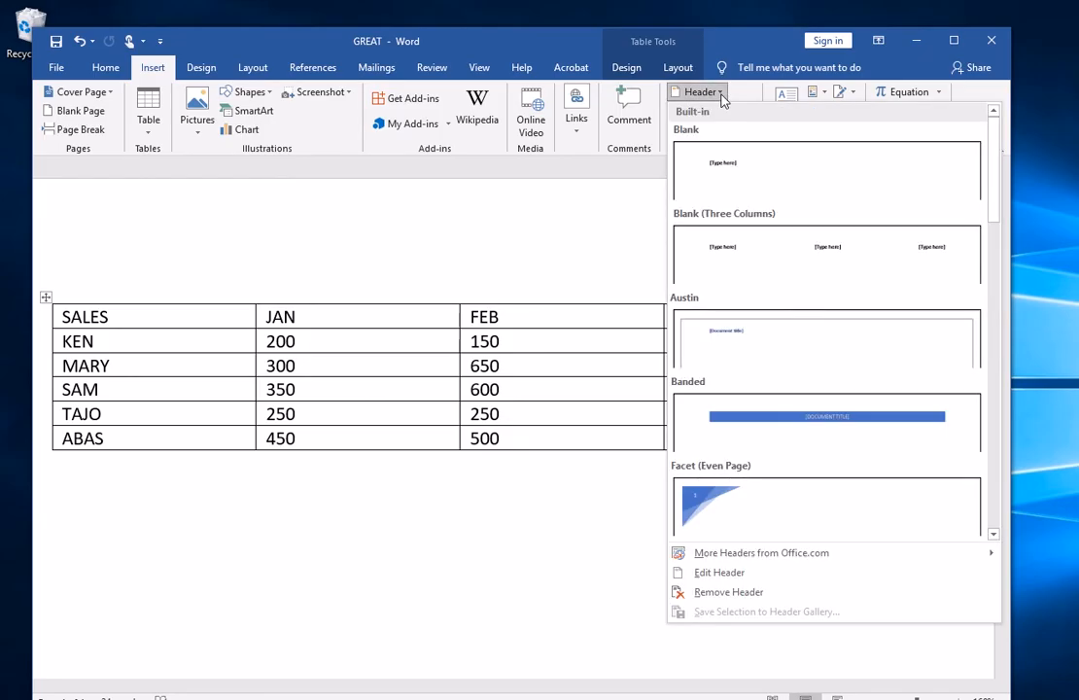
{"action": "left_click", "coordinate": [792, 256]}
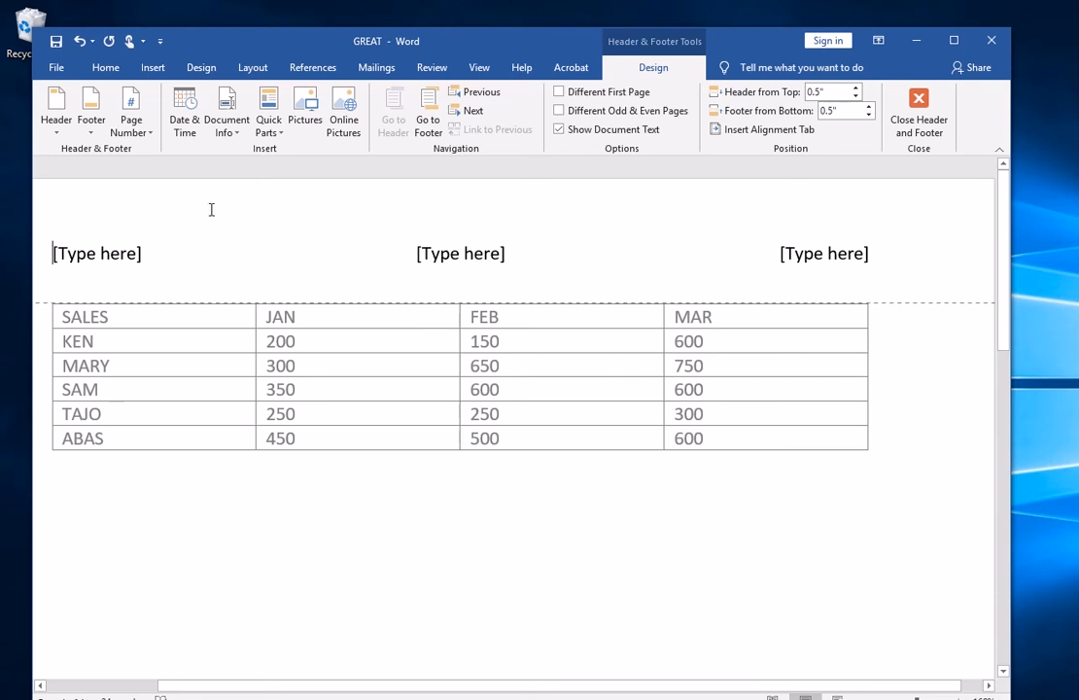
Replace the header's left placeholder with a Plain Number page number at the current position
{"action": "left_click", "coordinate": [114, 256]}
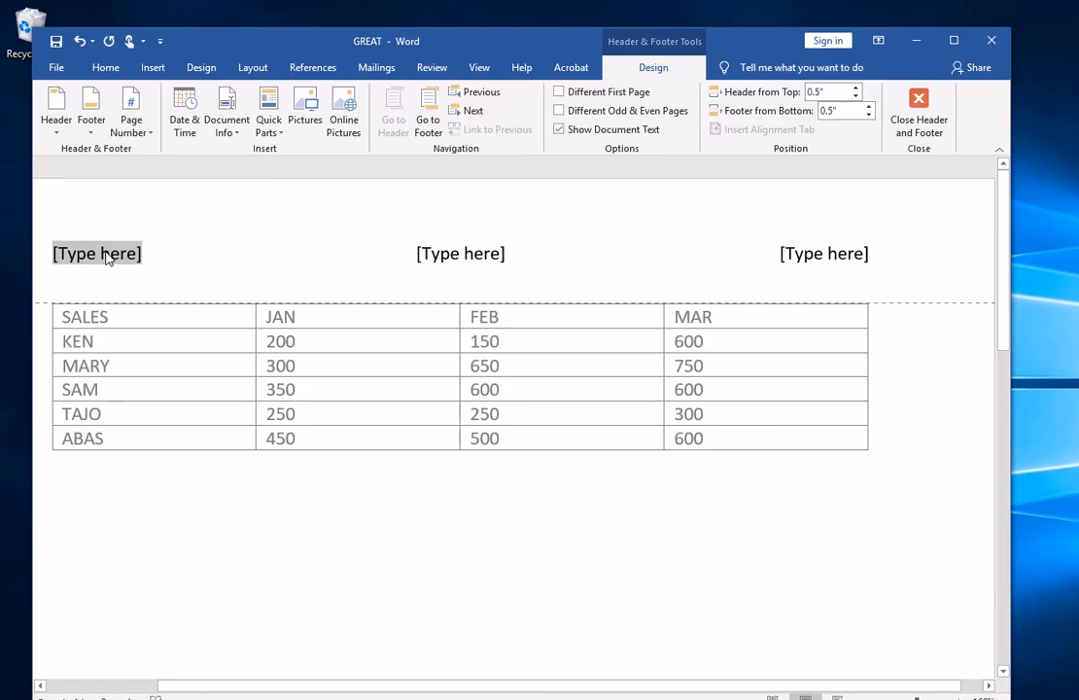
{"action": "left_click", "coordinate": [142, 142]}
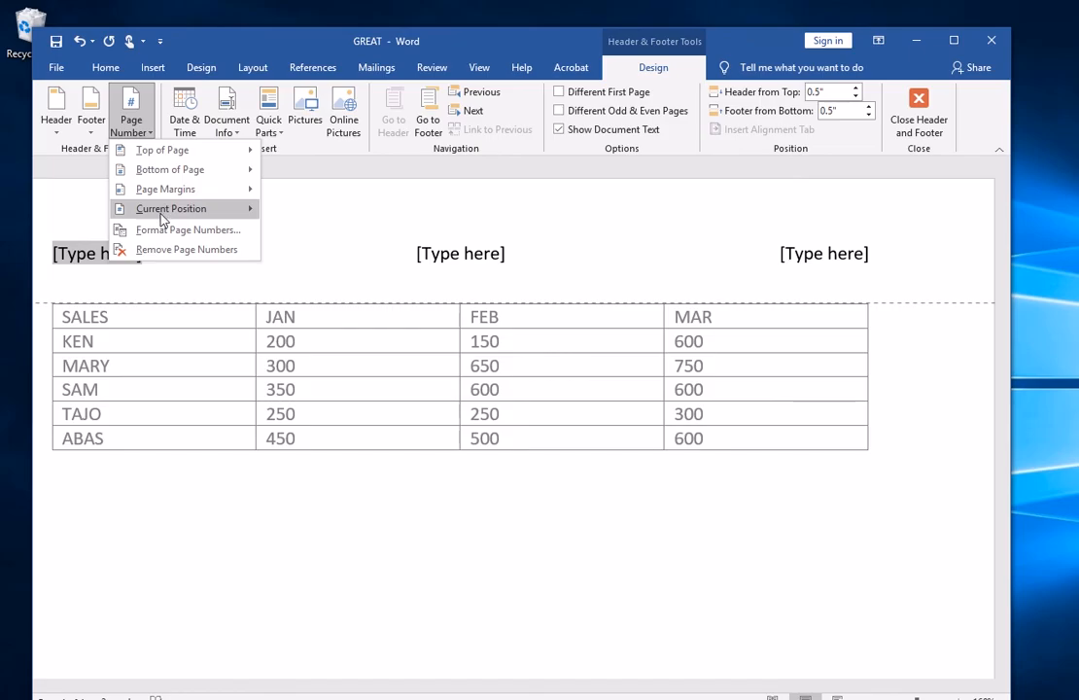
{"action": "mouse_move", "coordinate": [161, 215]}
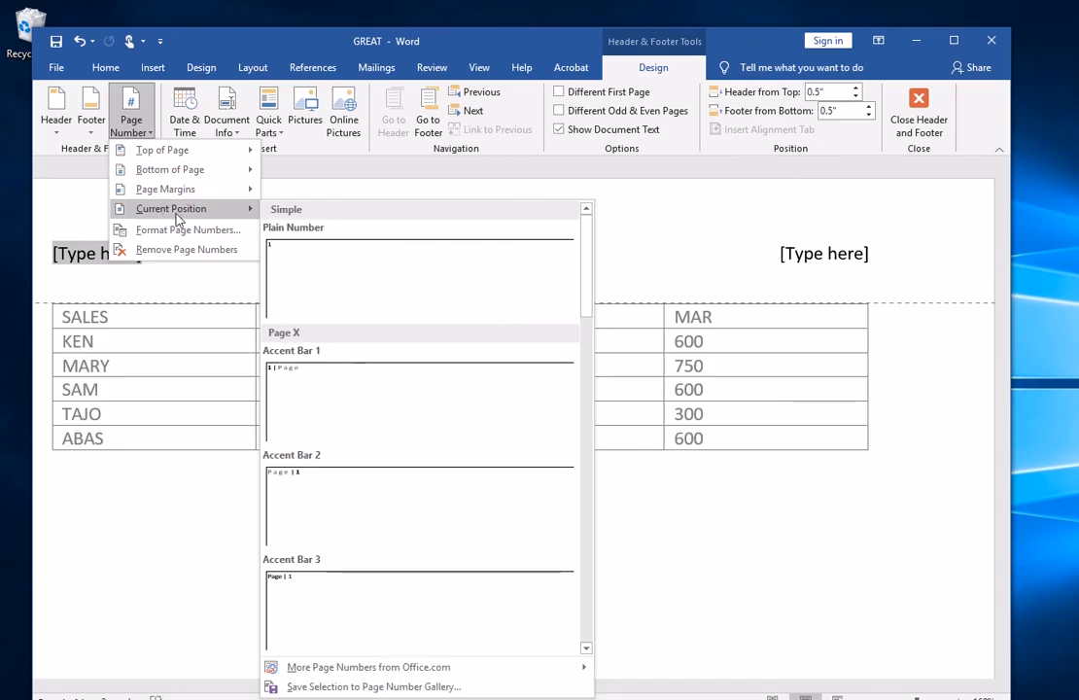
{"action": "left_click", "coordinate": [303, 273]}
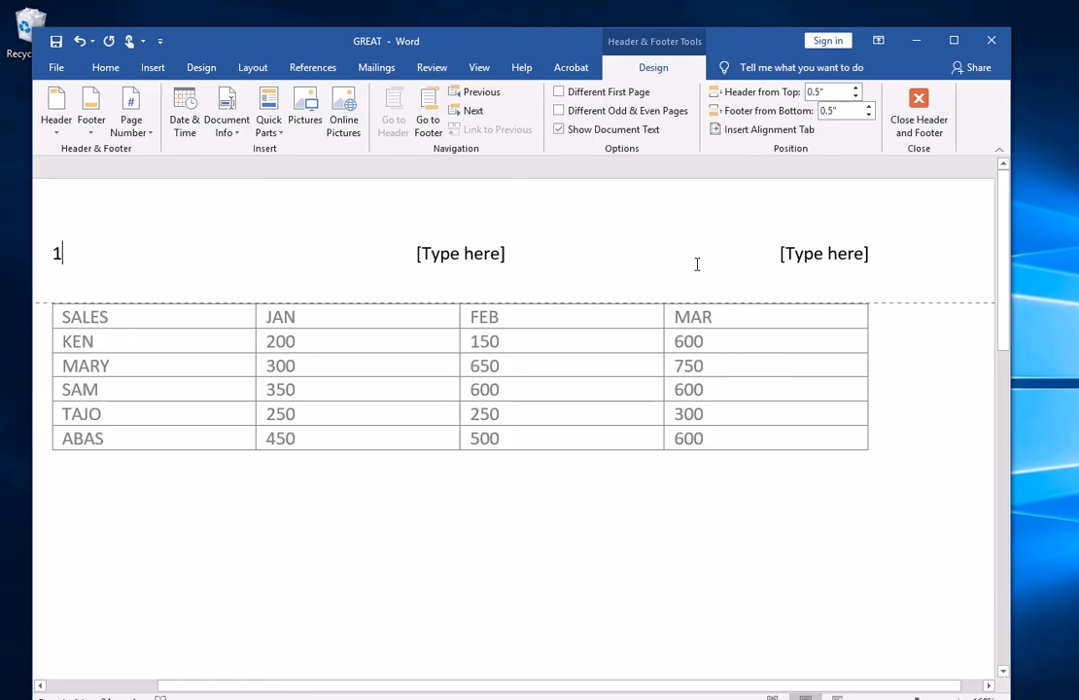
Enter the person's name in capitals in the header's right placeholder and delete the centre placeholder
{"action": "left_click", "coordinate": [822, 253]}
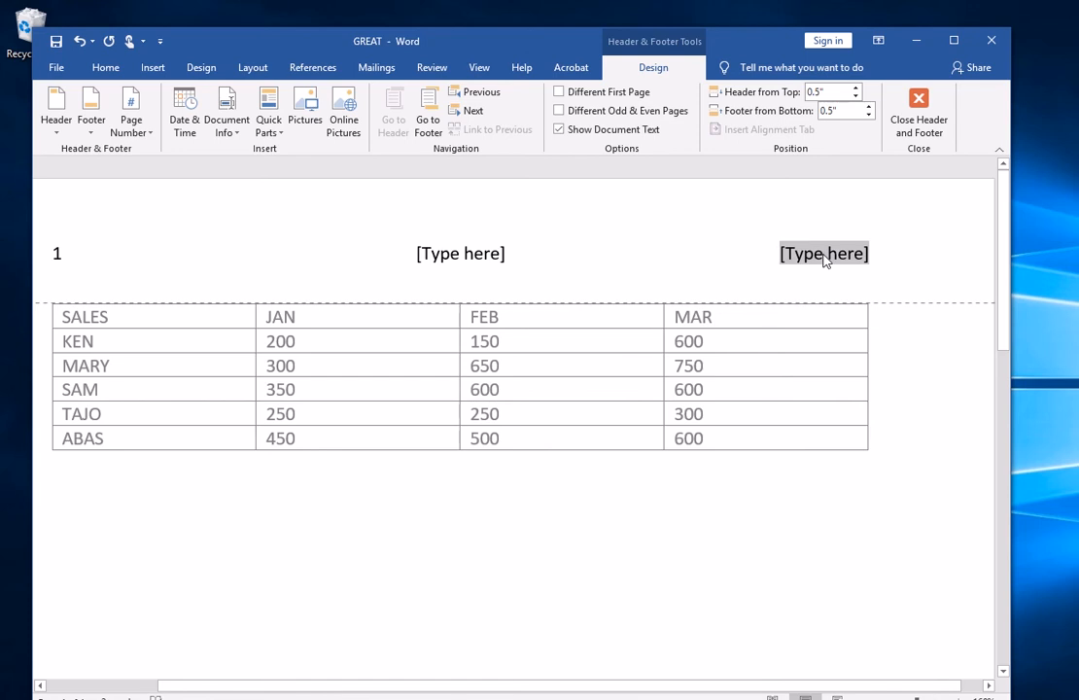
{"action": "type", "text": "G"}
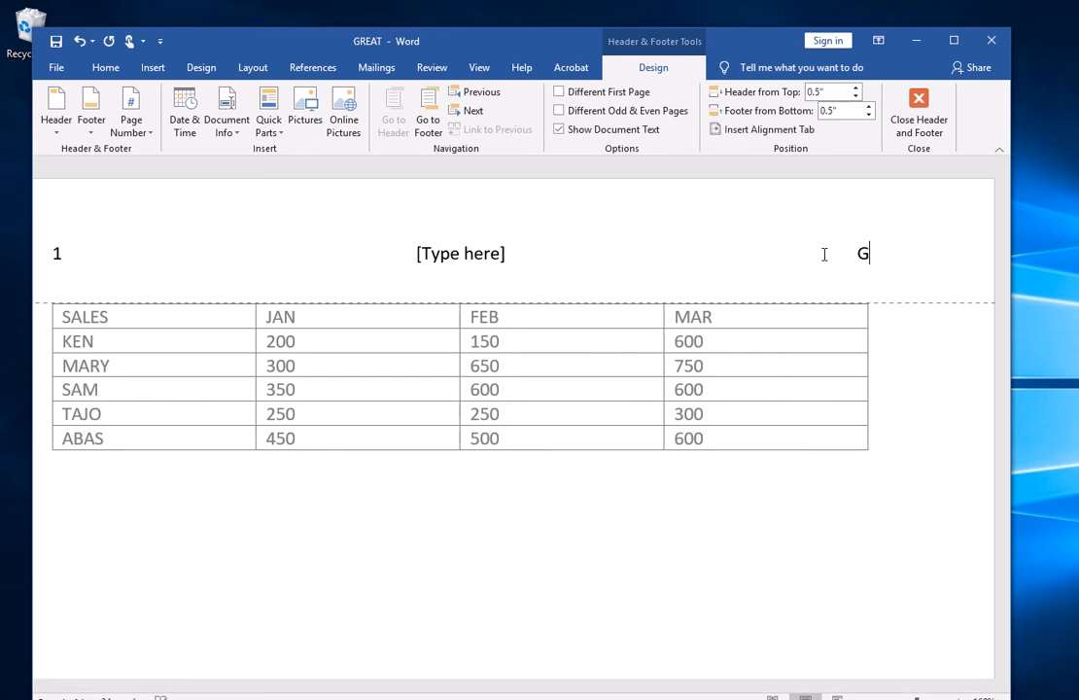
{"action": "type", "text": "OMBE"}
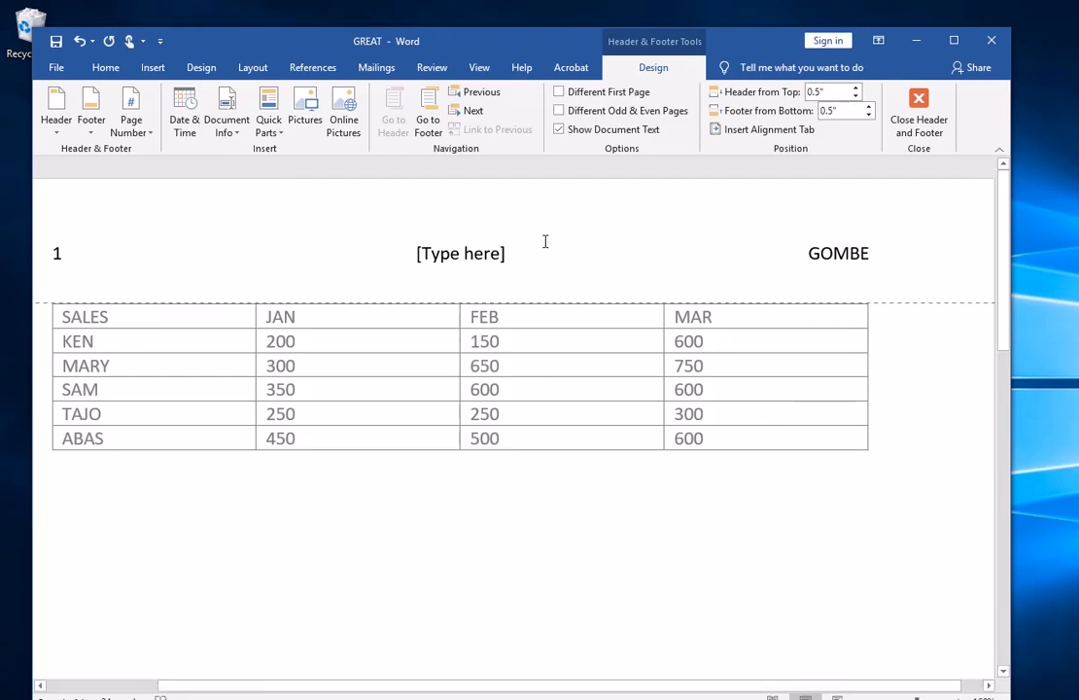
{"action": "left_click", "coordinate": [461, 260]}
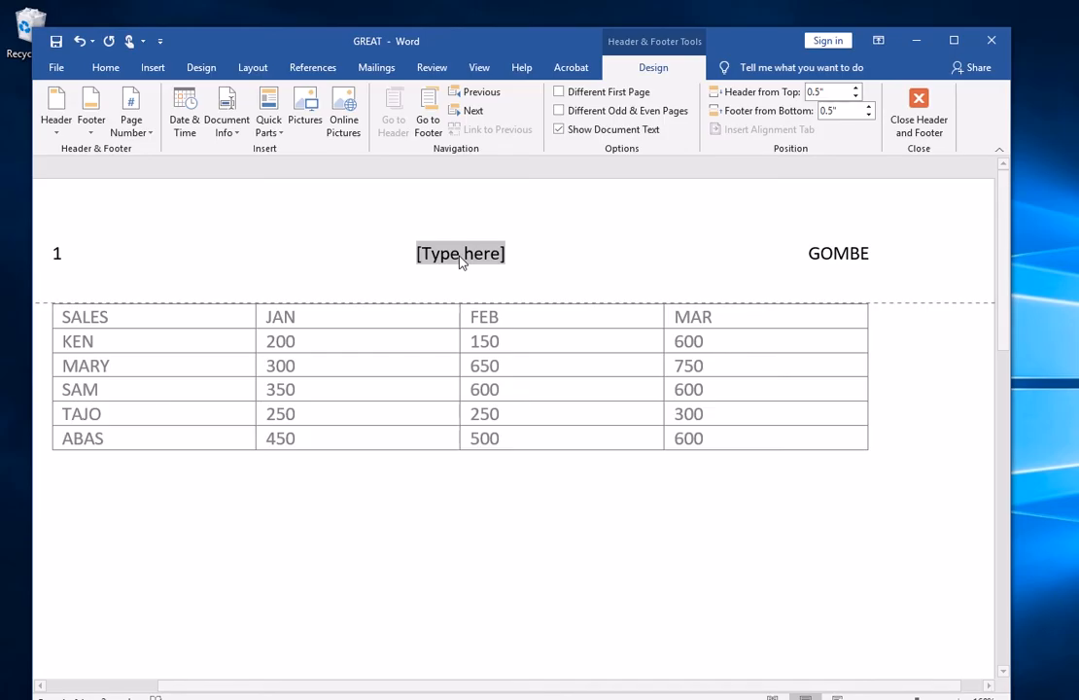
{"action": "key", "text": "BackSpace"}
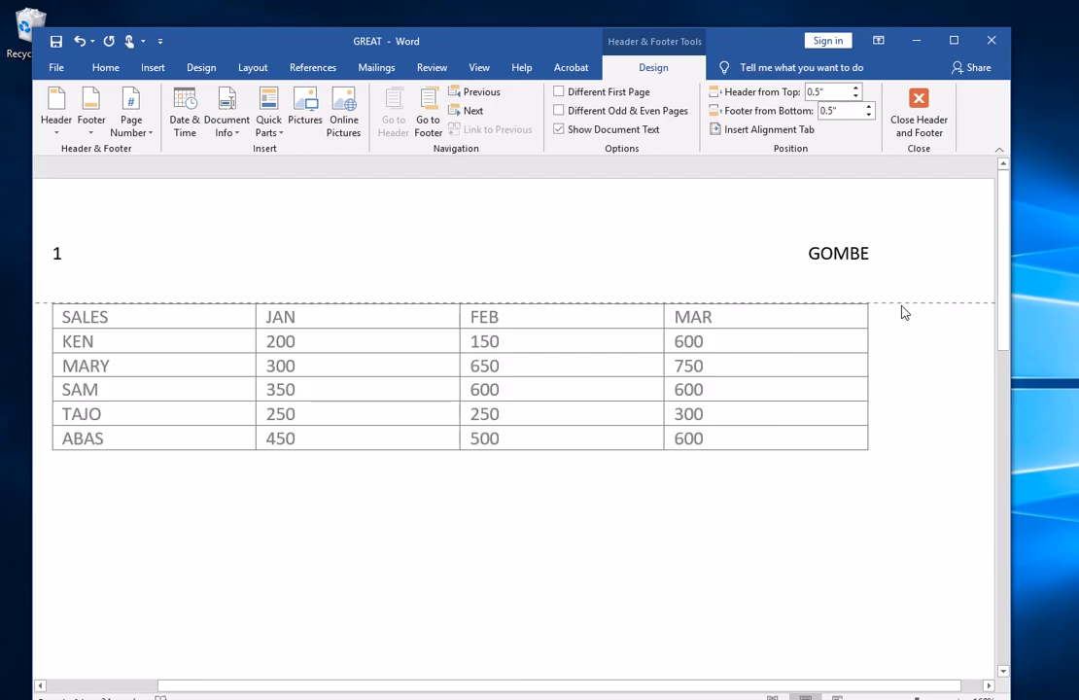
Return from the header to the document body and add an empty line below the sales table
{"action": "double_click", "coordinate": [720, 507]}
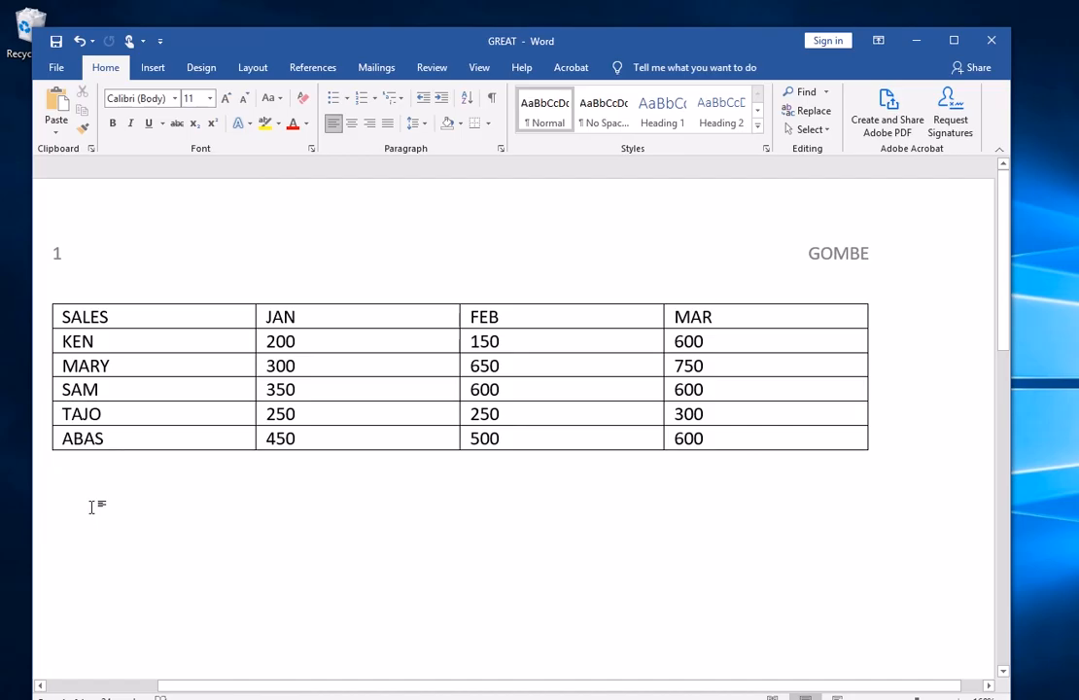
{"action": "key", "text": "Return"}
{"action": "left_click_drag", "start_coordinate": [670, 49], "coordinate": [676, 41]}
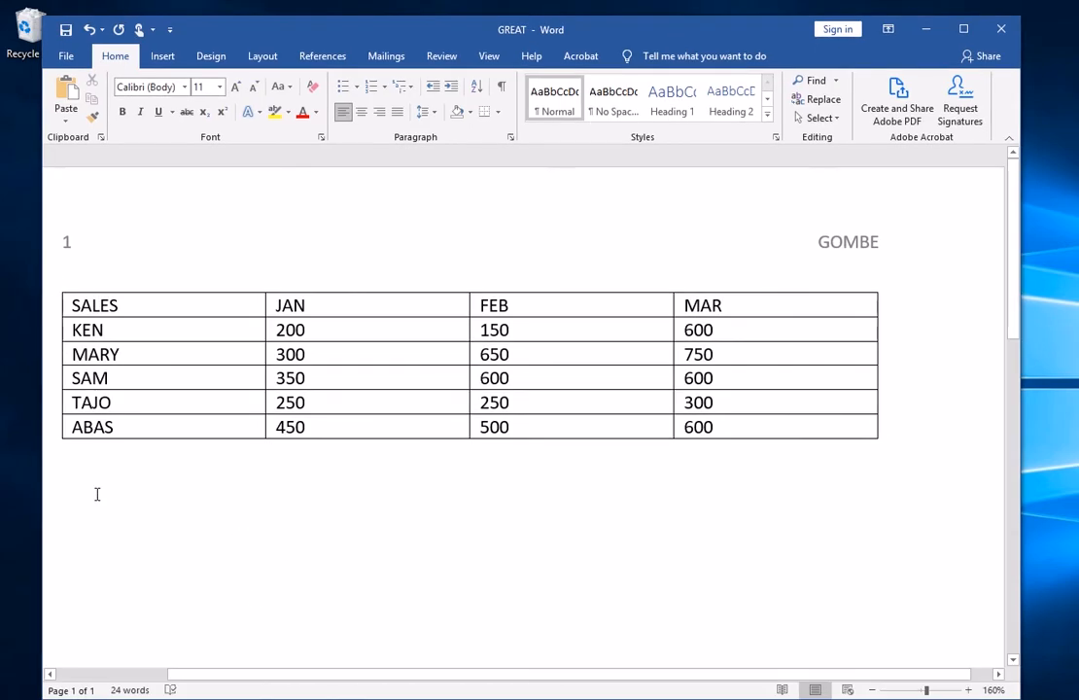
{"action": "scroll", "coordinate": [310, 533], "scroll_direction": "down", "scroll_amount": 1, "text": "ctrl"}
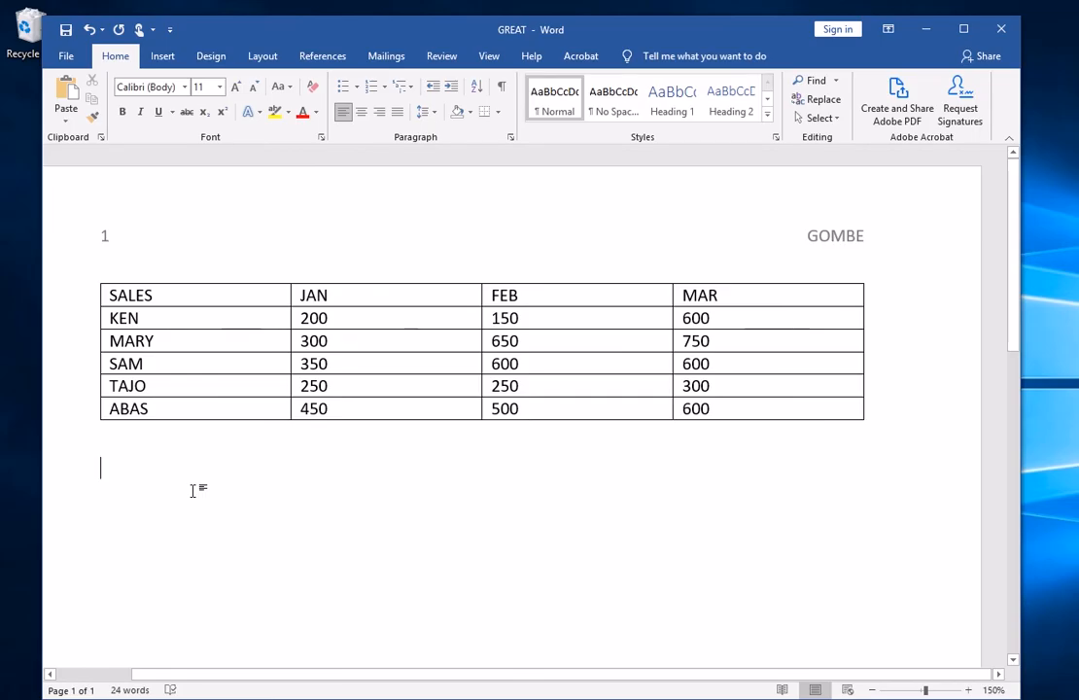
Write the EDI definition below the table, from "Electronic Data Interchange (EDI) is the computer-to-computer exchange" to "with a minimum on human intervention."
{"action": "type", "text": "Electronic Data Interchange (EDI) is the computer-to"}
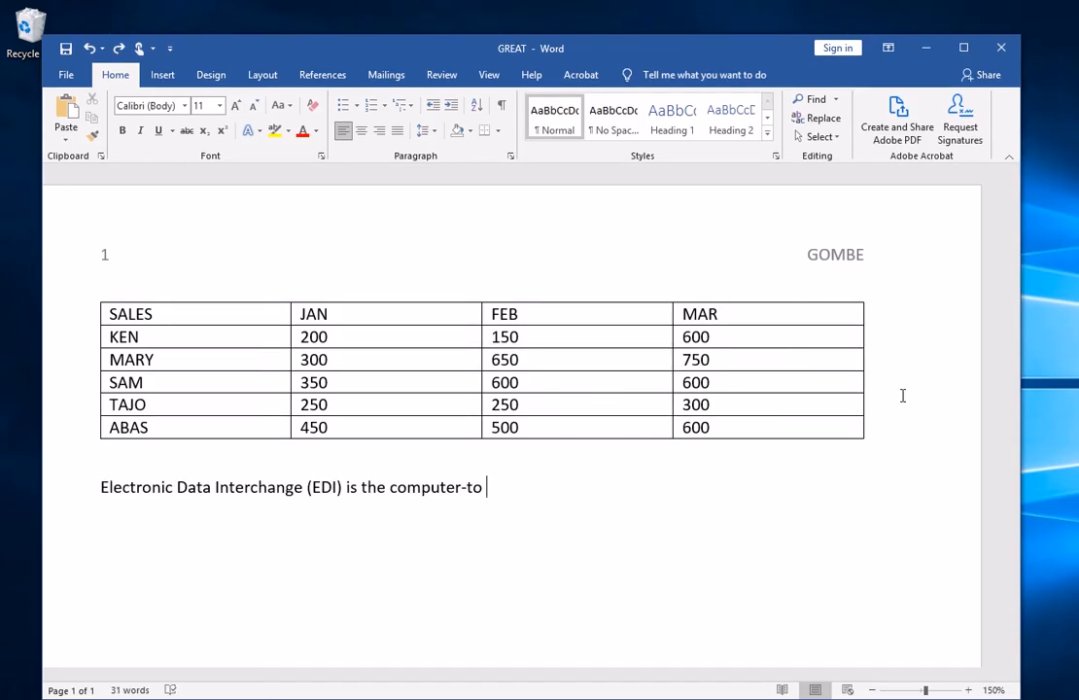
{"action": "key", "text": "BackSpace"}
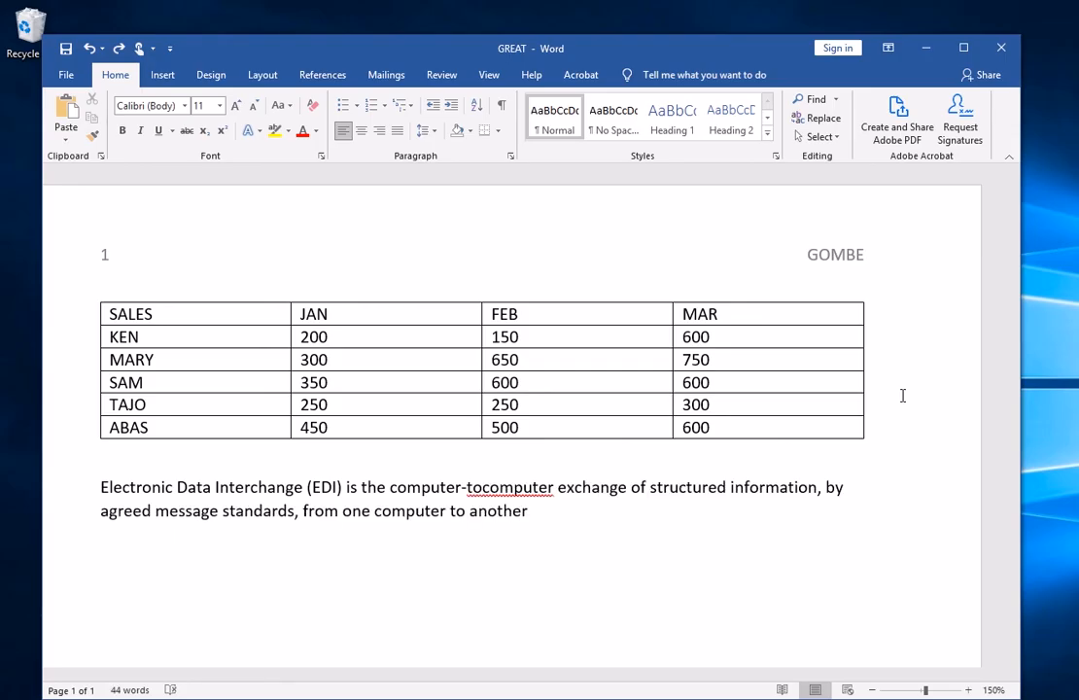
{"action": "key", "text": "ctrl+y"}
{"action": "key", "text": "ctrl+y"}
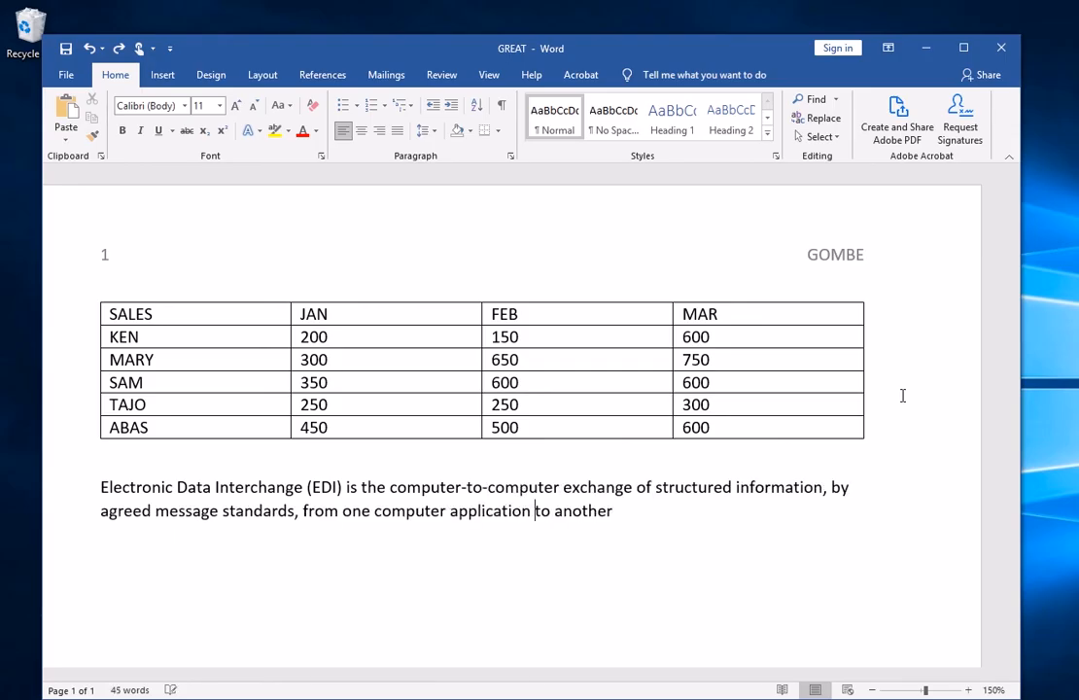
{"action": "key", "text": "ctrl+y"}
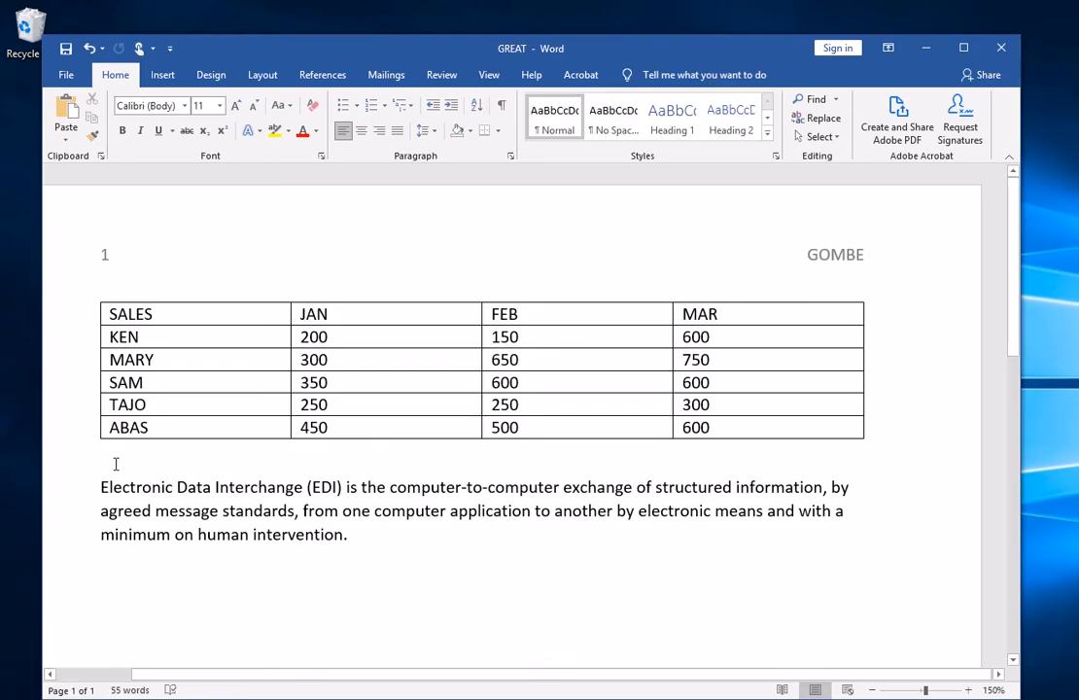
Format the whole Electronic Data Interchange paragraph with font size 22 and a line spacing of 2.0
{"action": "left_click_drag", "start_coordinate": [98, 487], "coordinate": [357, 543]}
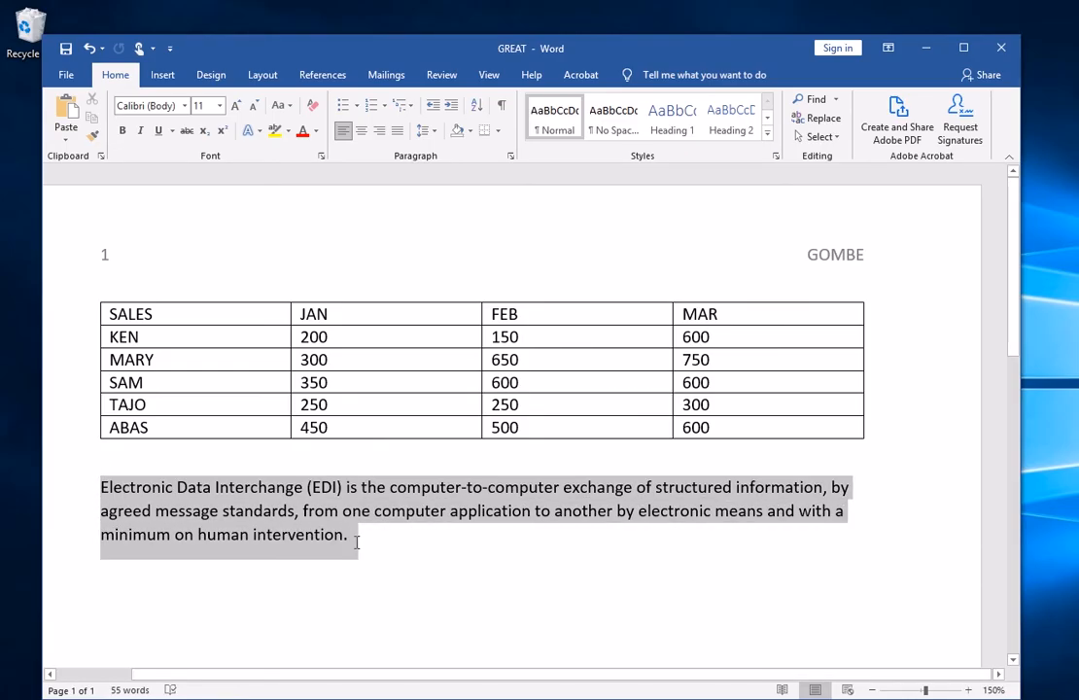
{"action": "left_click_drag", "start_coordinate": [357, 543], "coordinate": [357, 544]}
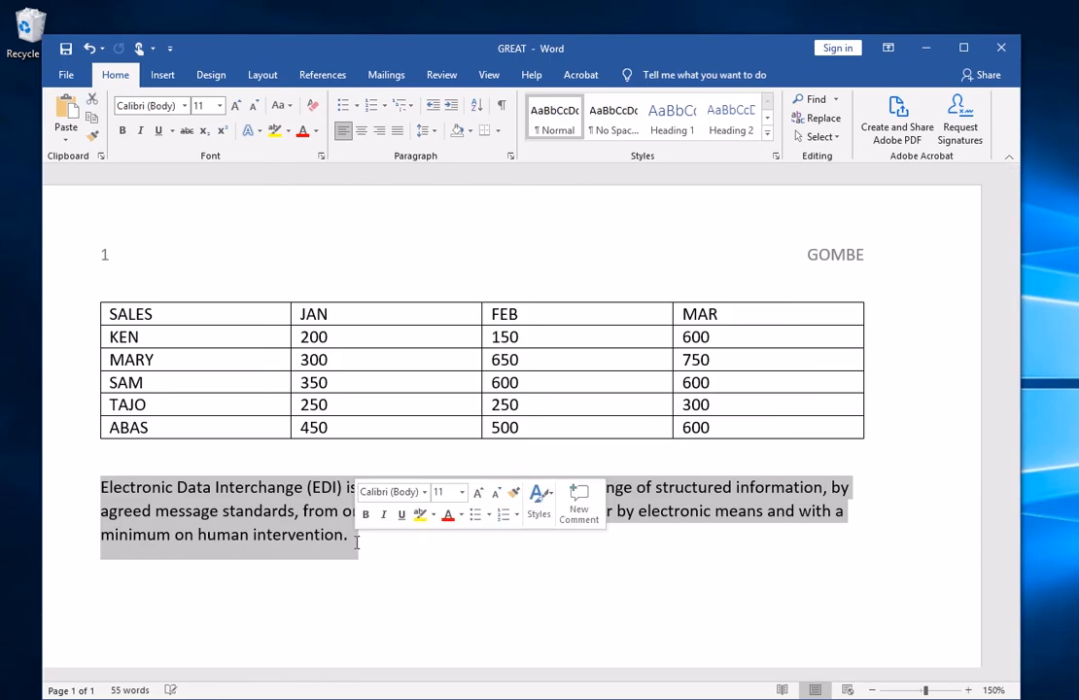
{"action": "left_click", "coordinate": [221, 107]}
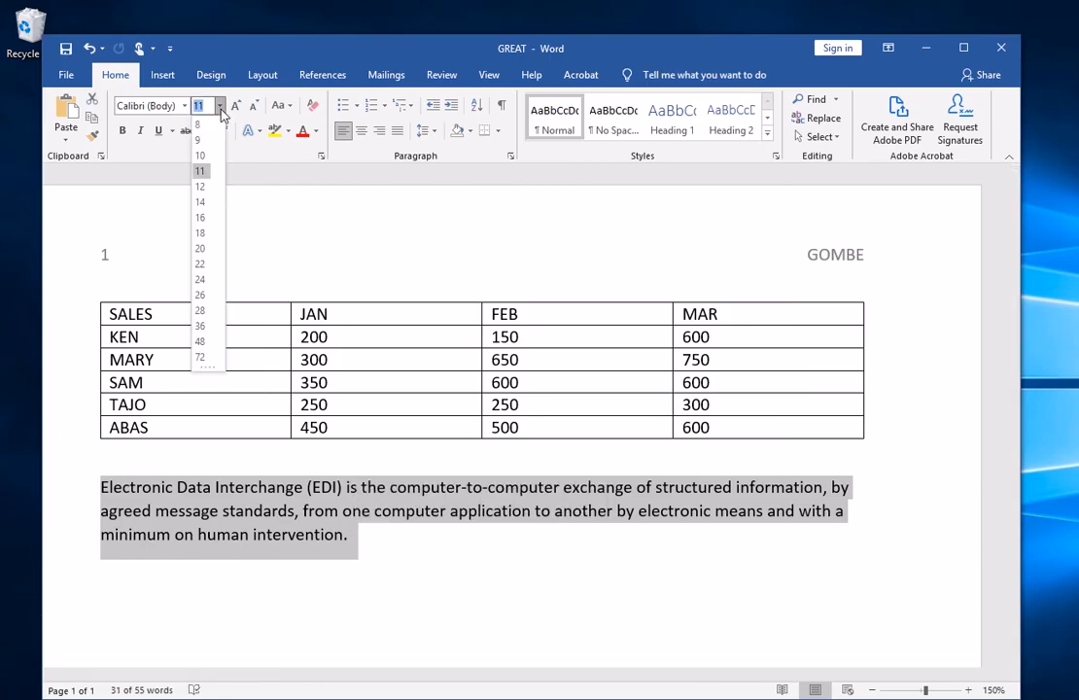
{"action": "left_click", "coordinate": [201, 265]}
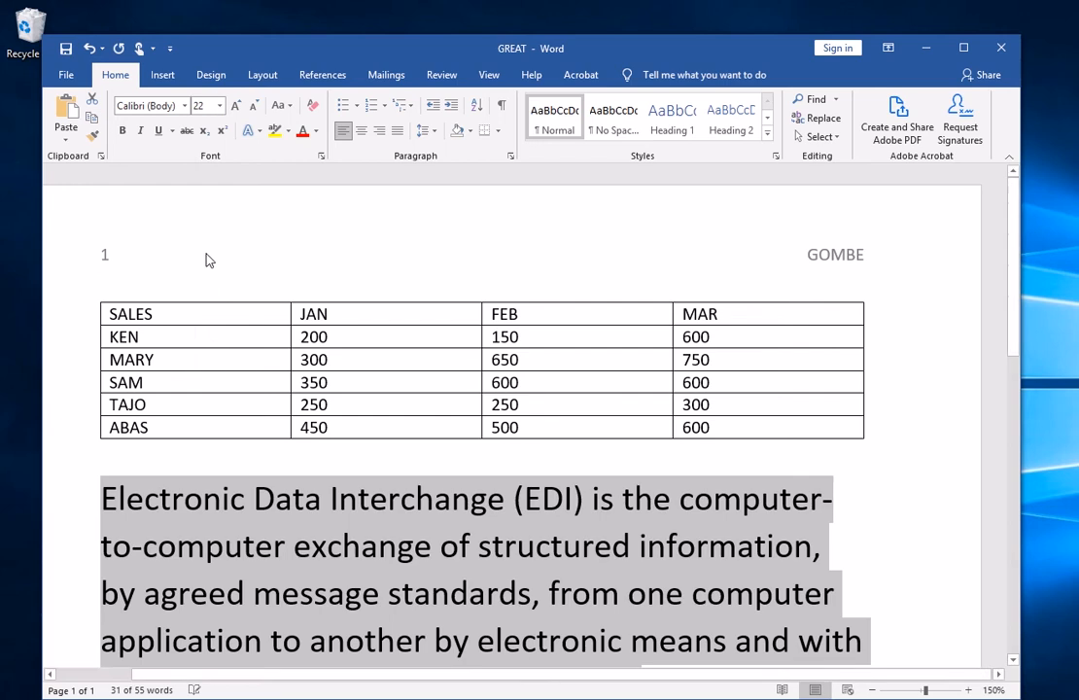
{"action": "left_click", "coordinate": [434, 131]}
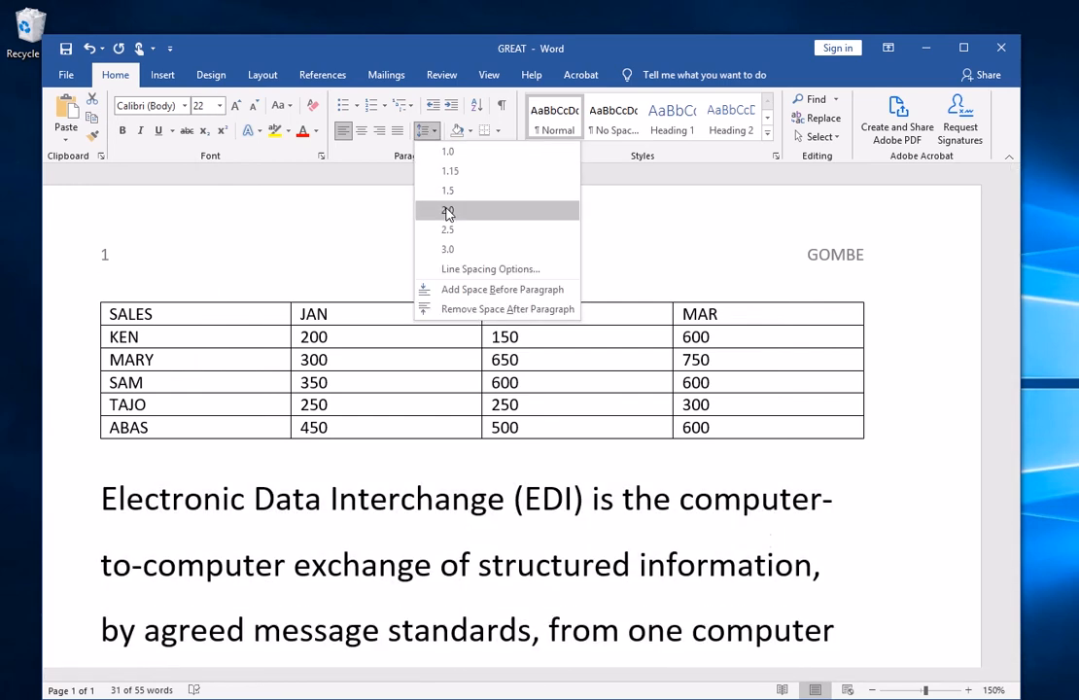
{"action": "left_click", "coordinate": [447, 210]}
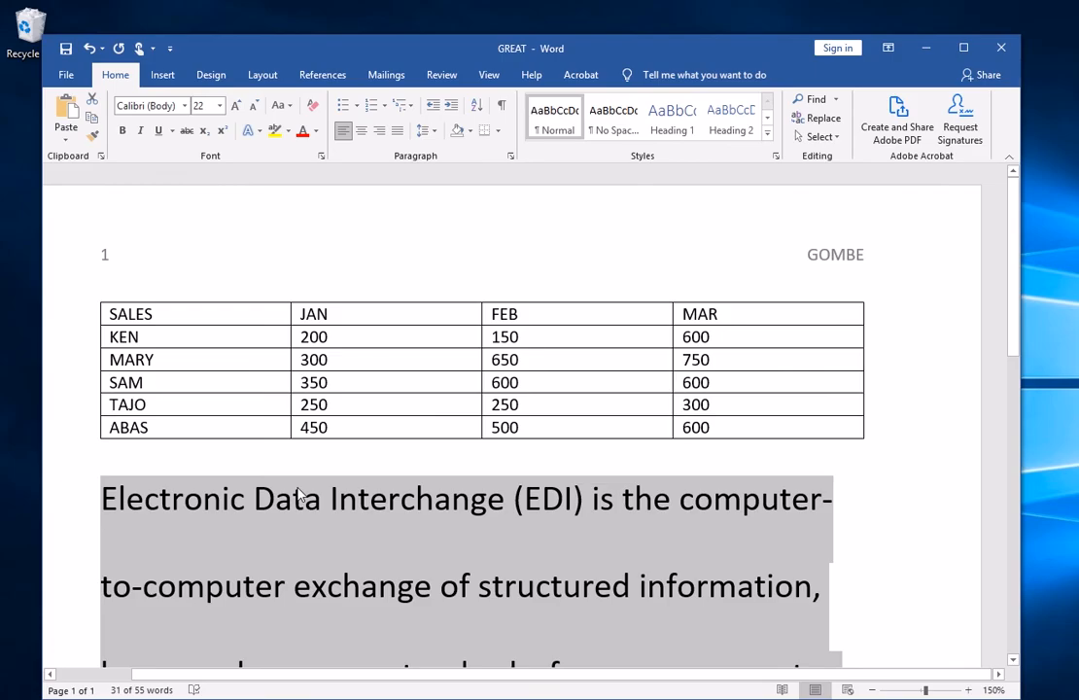
Select the entire sales table above the paragraph and cut it from the first page
{"action": "scroll", "coordinate": [300, 496], "scroll_direction": "down", "scroll_amount": 5}
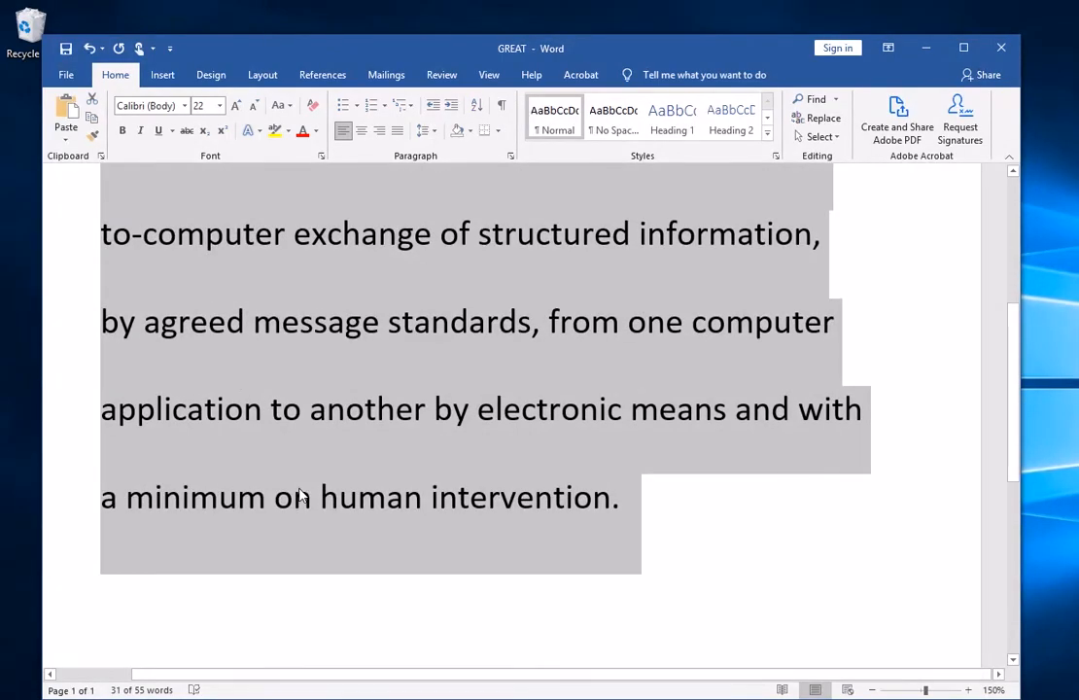
{"action": "scroll", "coordinate": [301, 496], "scroll_direction": "down", "scroll_amount": 1}
{"action": "scroll", "coordinate": [300, 494], "scroll_direction": "down", "scroll_amount": 1}
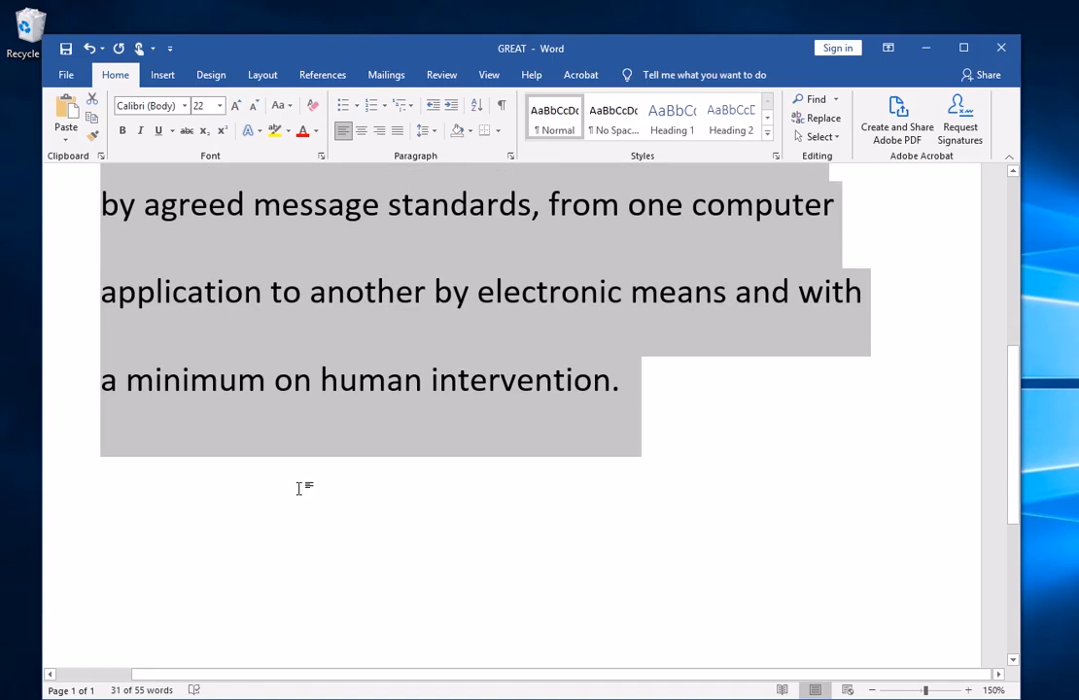
{"action": "scroll", "coordinate": [300, 488], "scroll_direction": "up", "scroll_amount": 6}
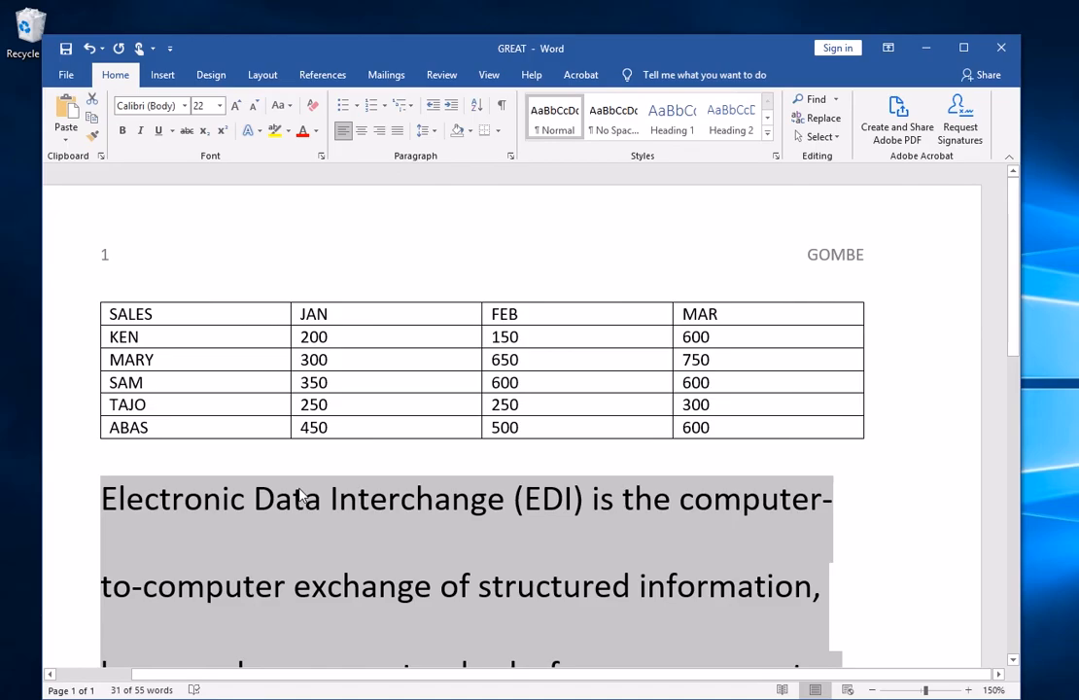
{"action": "scroll", "coordinate": [301, 496], "scroll_direction": "down", "scroll_amount": 1}
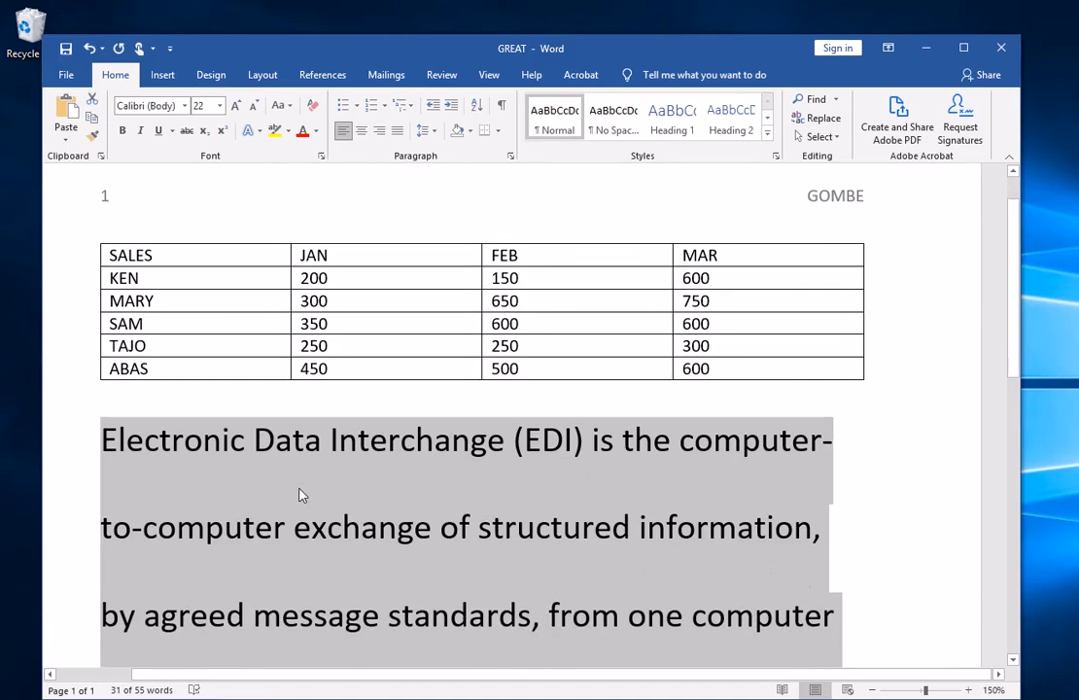
{"action": "scroll", "coordinate": [300, 496], "scroll_direction": "up", "scroll_amount": 1}
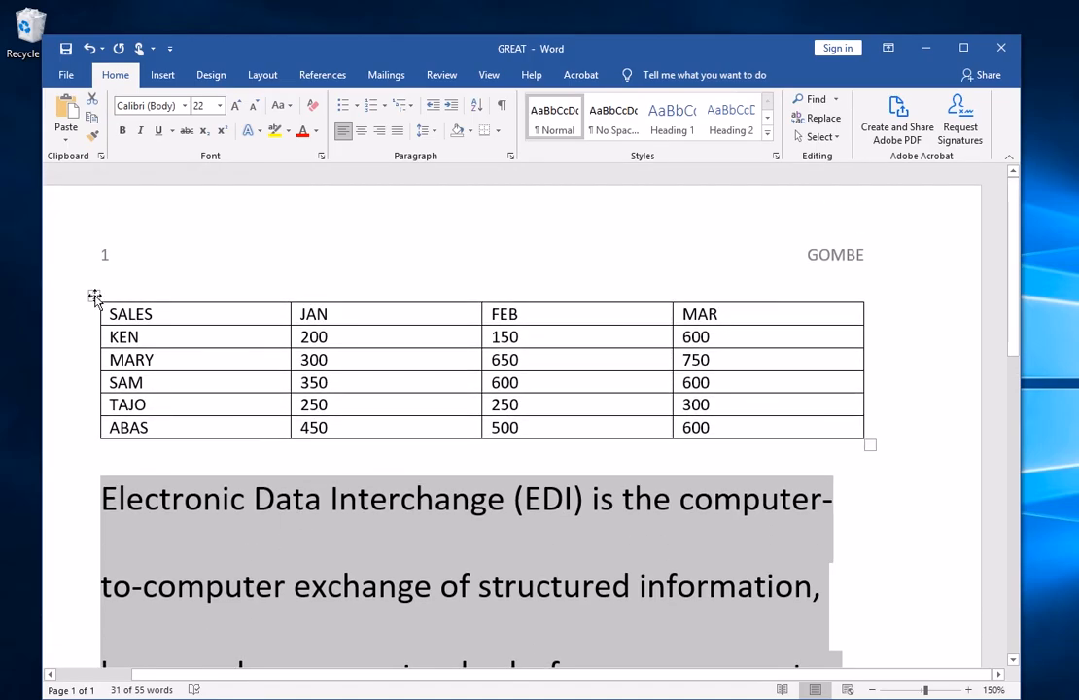
{"action": "left_click", "coordinate": [94, 295]}
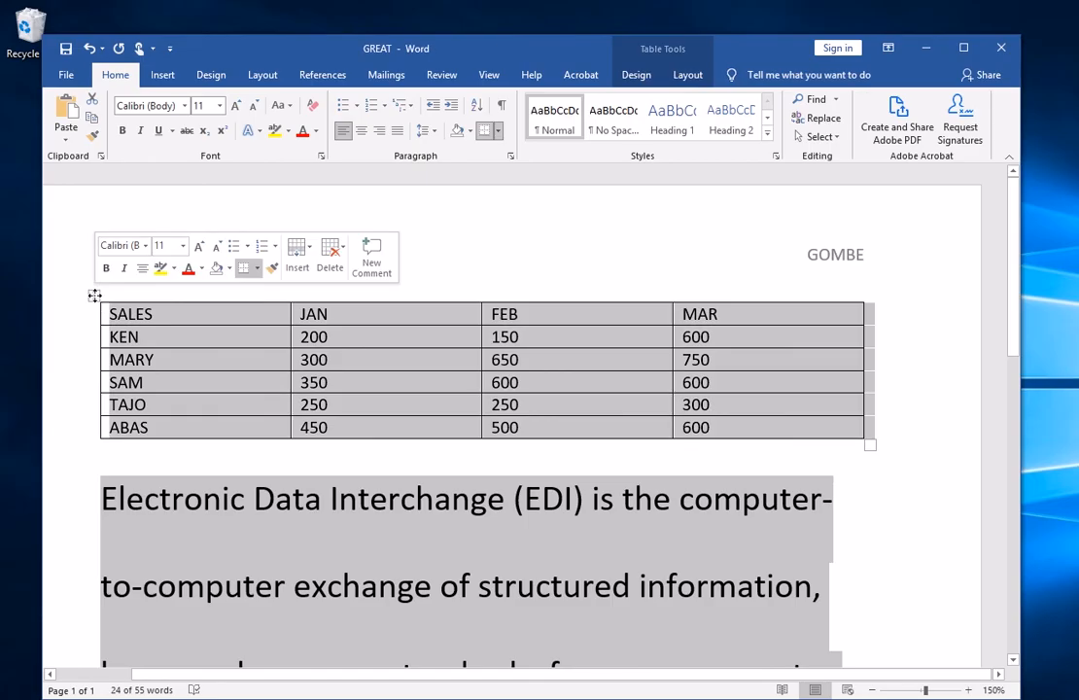
{"action": "left_click", "coordinate": [229, 500]}
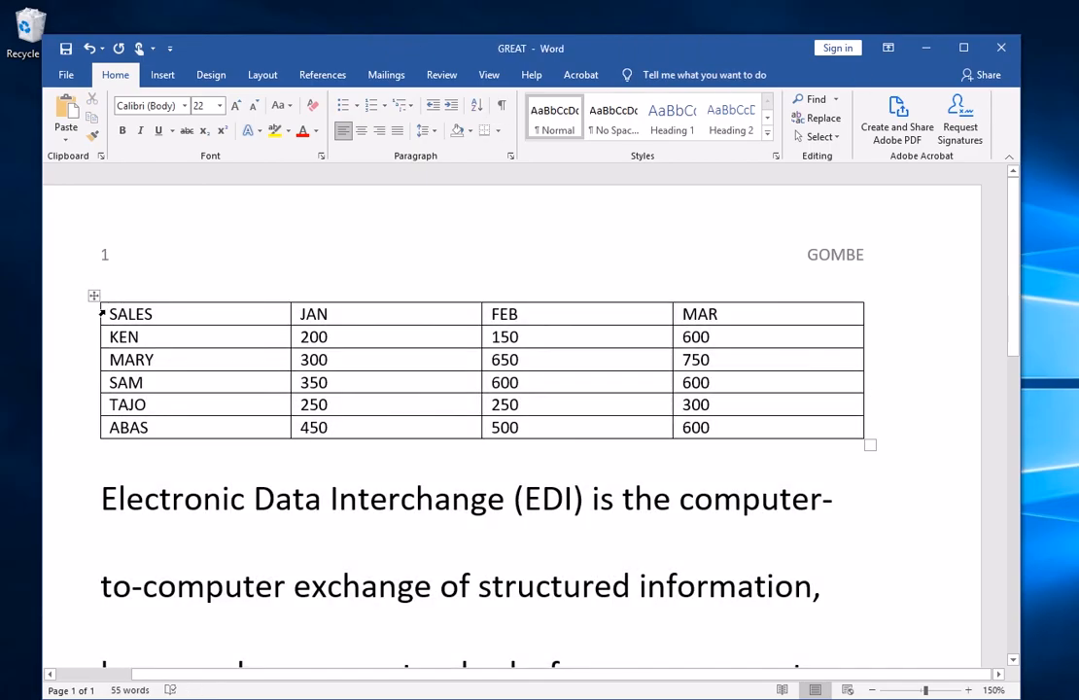
{"action": "left_click", "coordinate": [95, 296]}
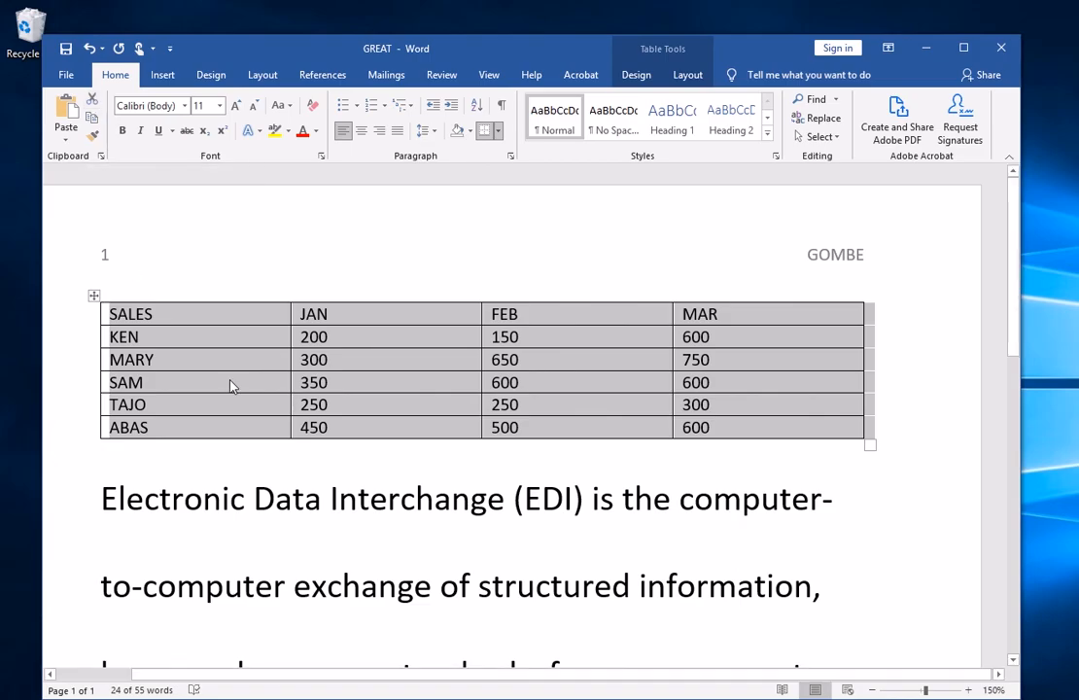
{"action": "key", "text": "ctrl+x"}
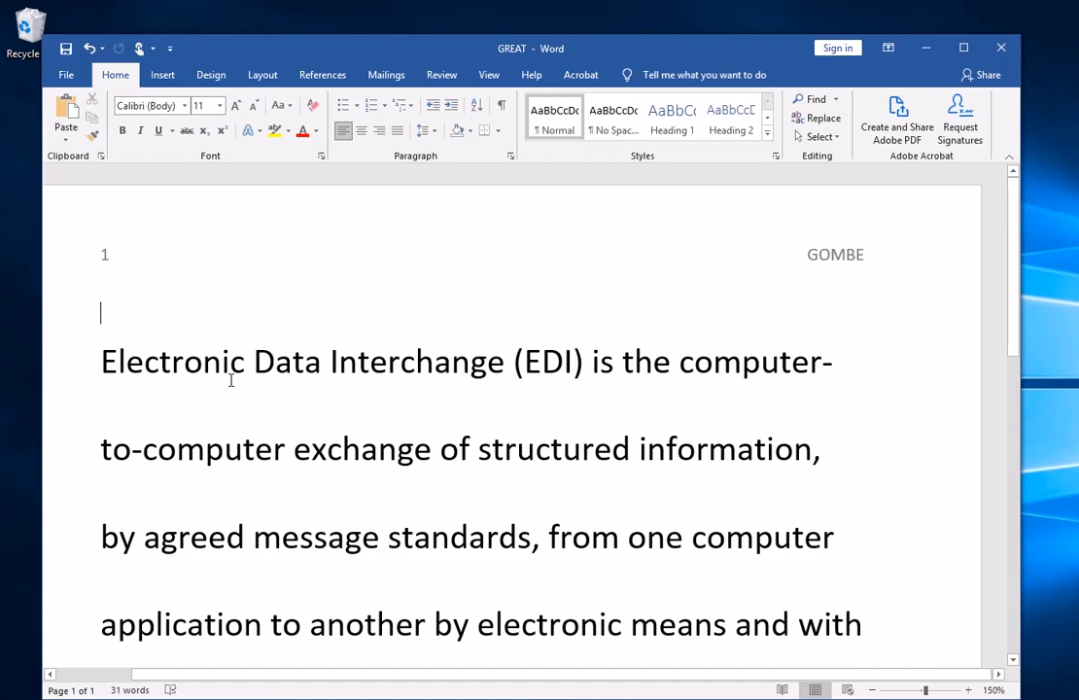
Insert a page break after the end of the Electronic Data Interchange paragraph to start a second page
{"action": "scroll", "coordinate": [230, 380], "scroll_direction": "down", "scroll_amount": 5}
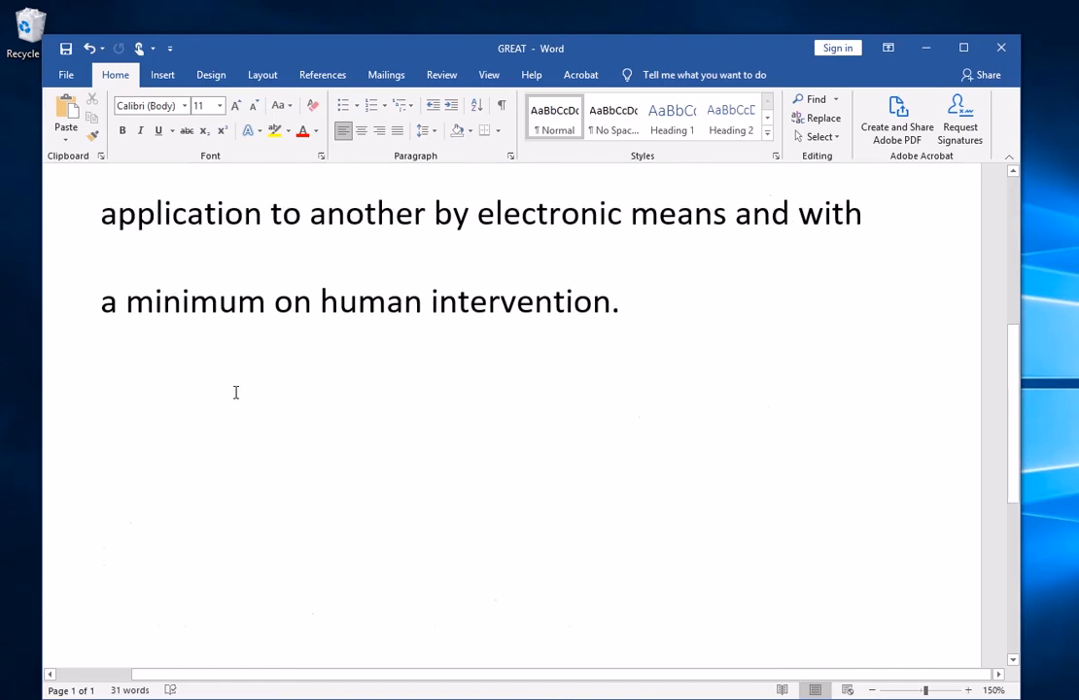
{"action": "scroll", "coordinate": [636, 270], "scroll_direction": "up", "scroll_amount": 1}
{"action": "left_click", "coordinate": [643, 306]}
{"action": "key", "text": "ctrl+Return"}
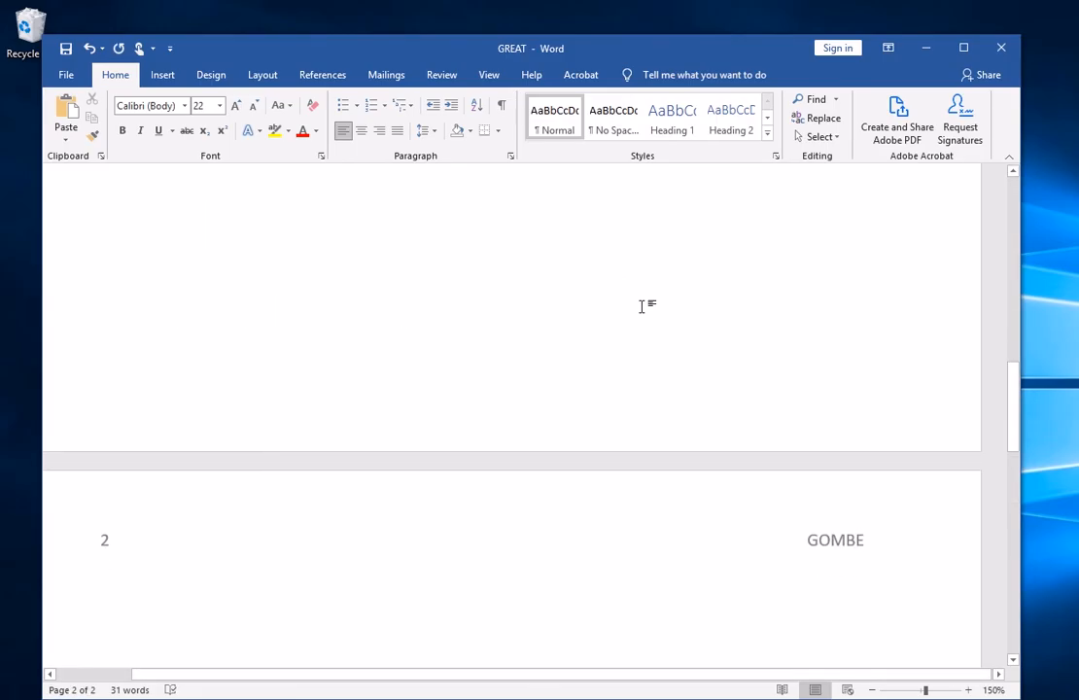
{"action": "scroll", "coordinate": [622, 321], "scroll_direction": "down", "scroll_amount": 2}
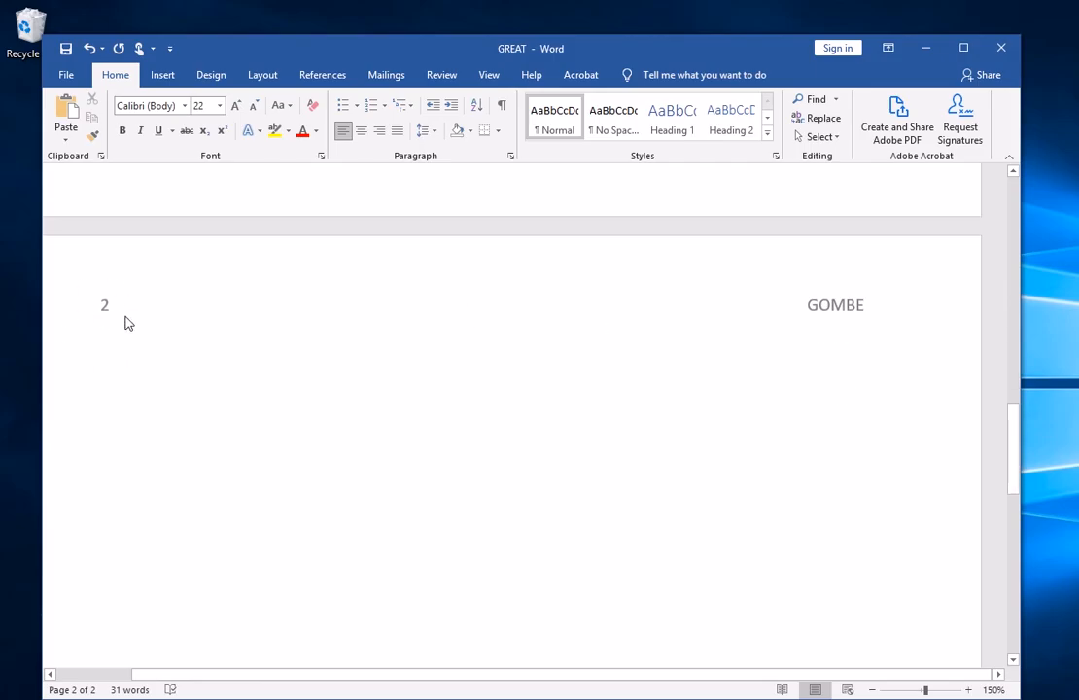
Paste the cut sales table onto page 2, leaving empty space between it and the header
{"action": "key", "text": "Return"}
{"action": "key", "text": "Return"}
{"action": "key", "text": "Return"}
{"action": "key", "text": "ctrl+v"}
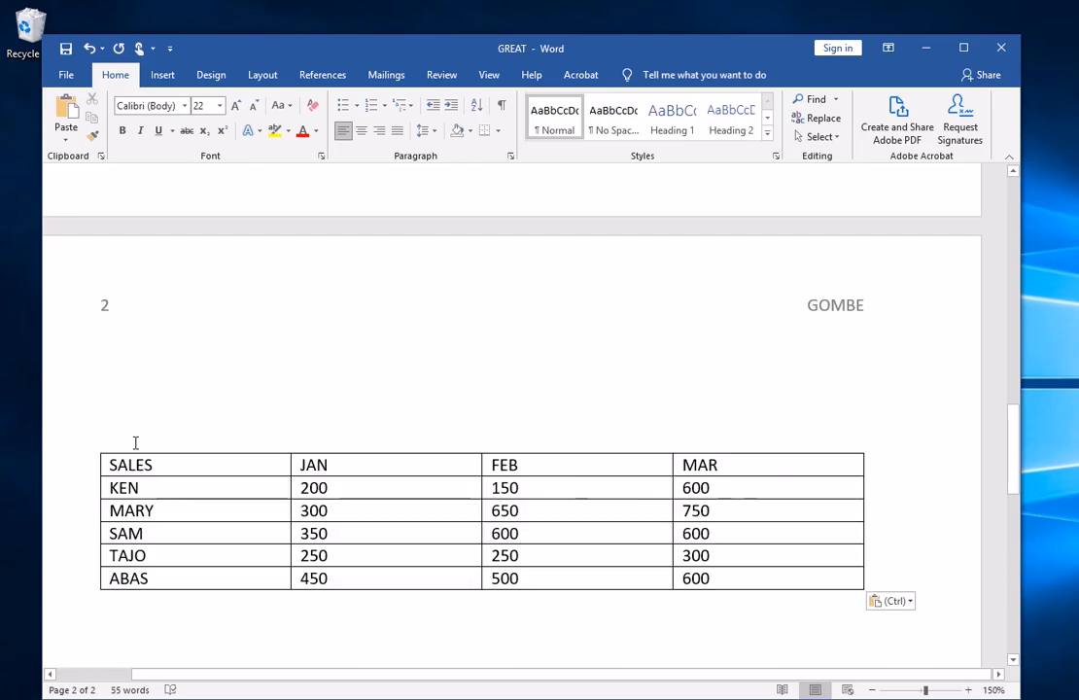
Autofit the SALES, JAN, FEB and MAR columns of the table to the width of their contents
{"action": "scroll", "coordinate": [135, 443], "scroll_direction": "down", "scroll_amount": 3}
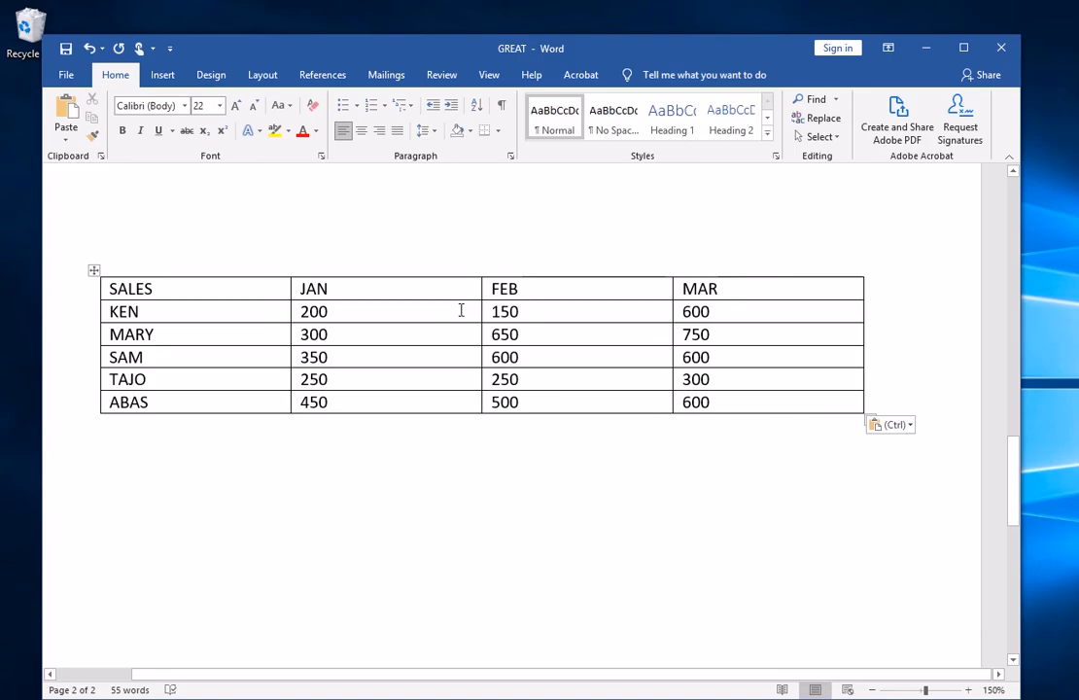
{"action": "left_click", "coordinate": [274, 313]}
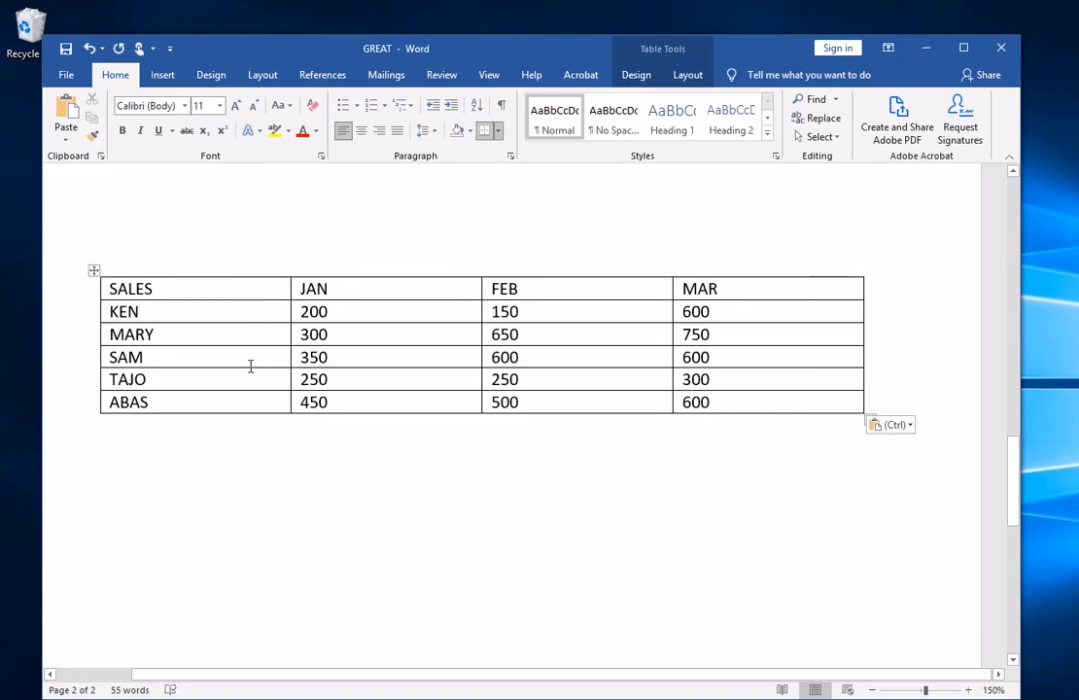
{"action": "double_click", "coordinate": [289, 310]}
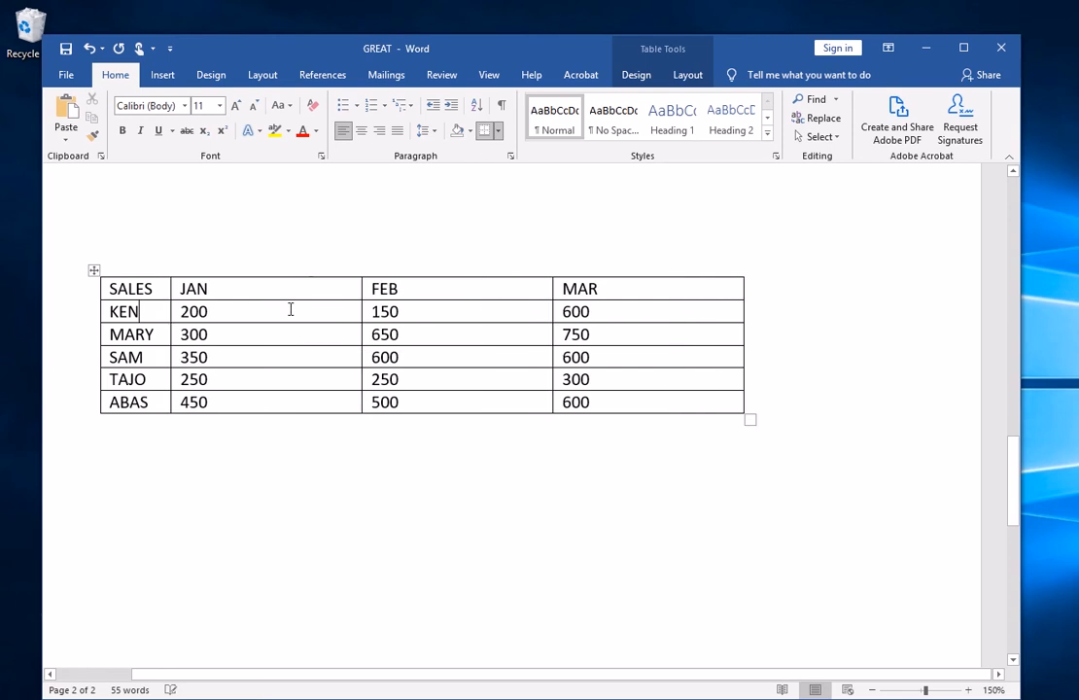
{"action": "double_click", "coordinate": [360, 309]}
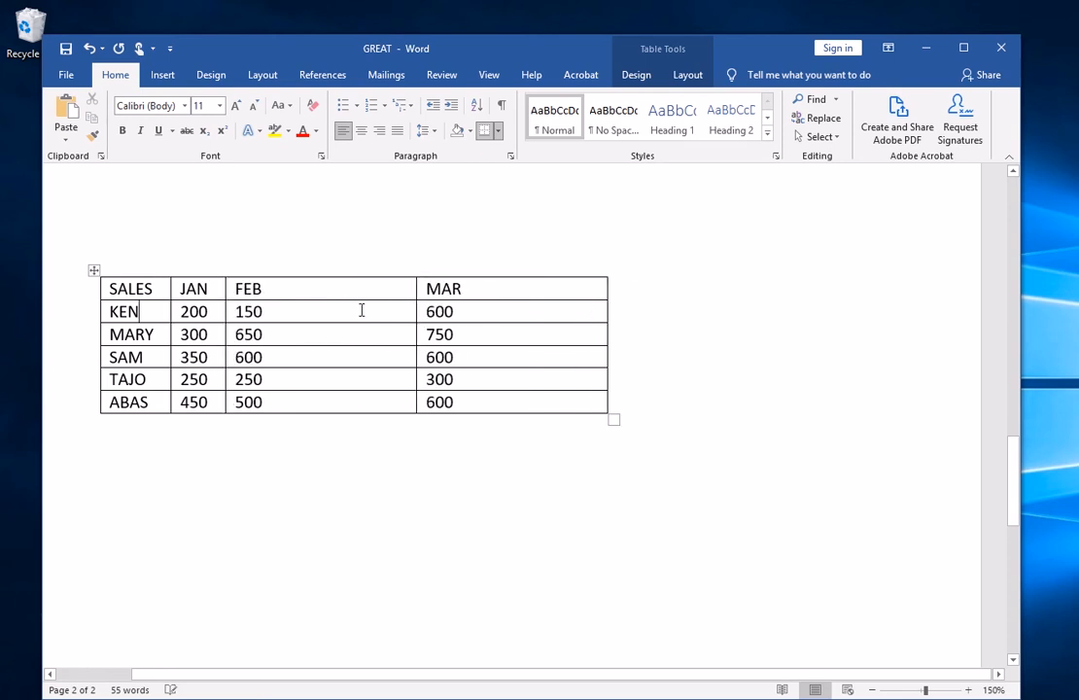
{"action": "double_click", "coordinate": [414, 309]}
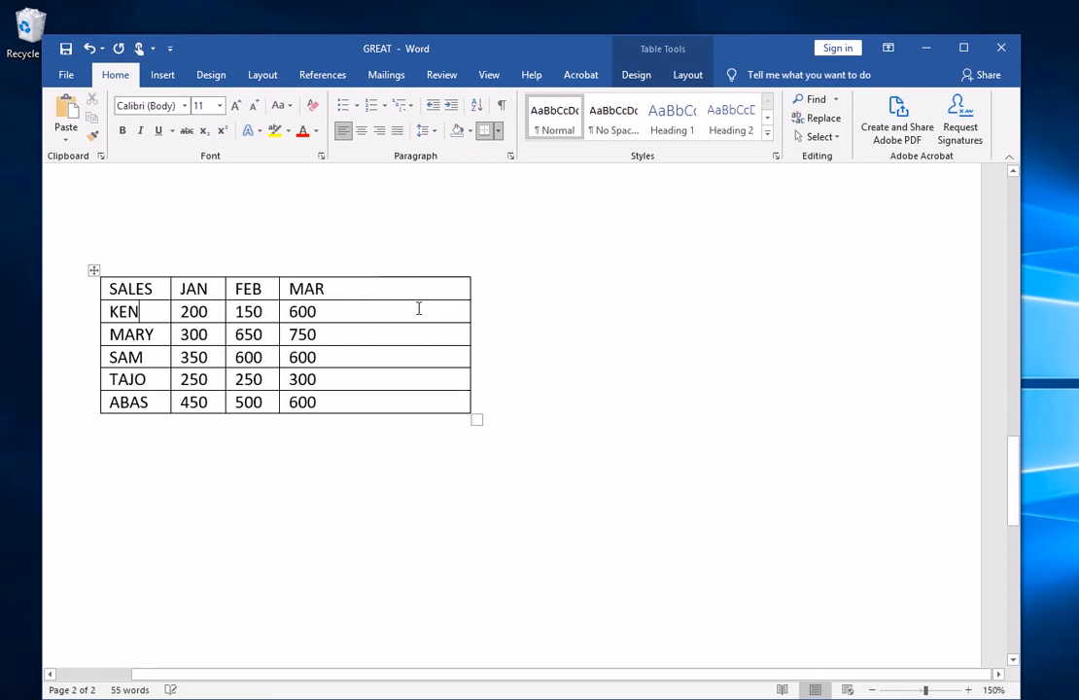
{"action": "double_click", "coordinate": [469, 311]}
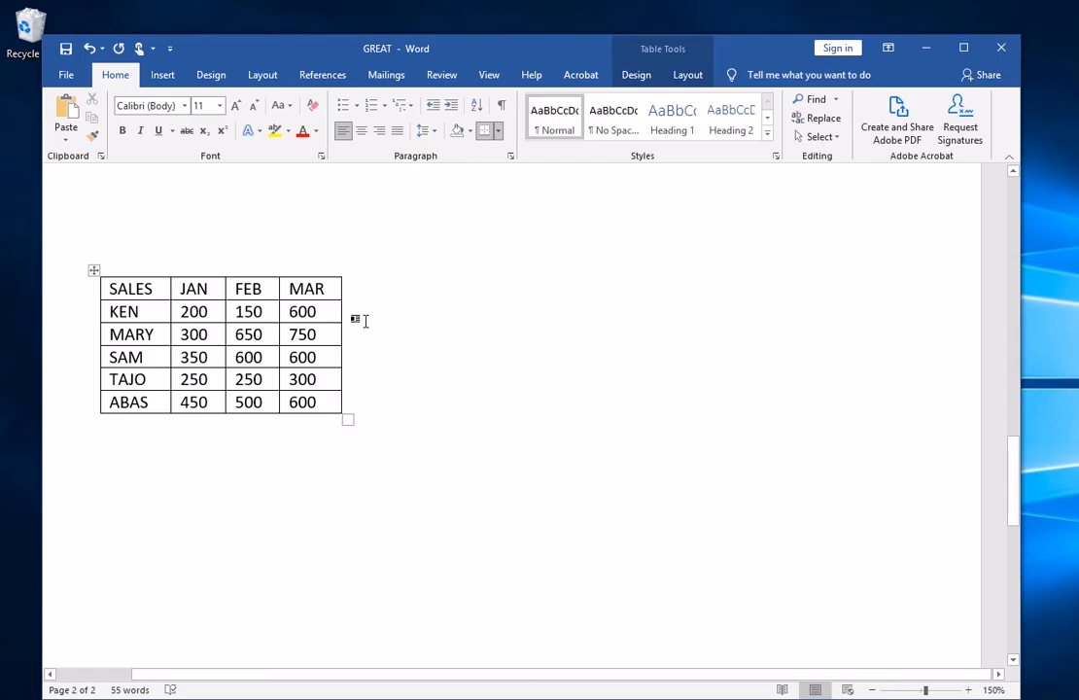
Centre the whole sales table horizontally on page 2
{"action": "left_click", "coordinate": [94, 271]}
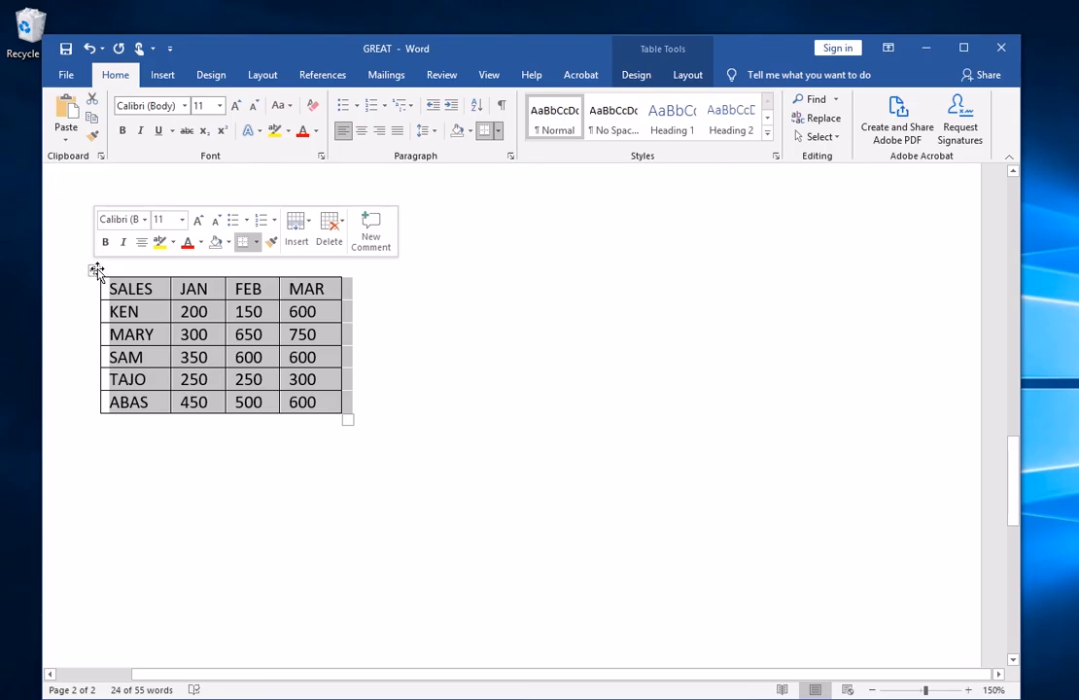
{"action": "left_click", "coordinate": [362, 134]}
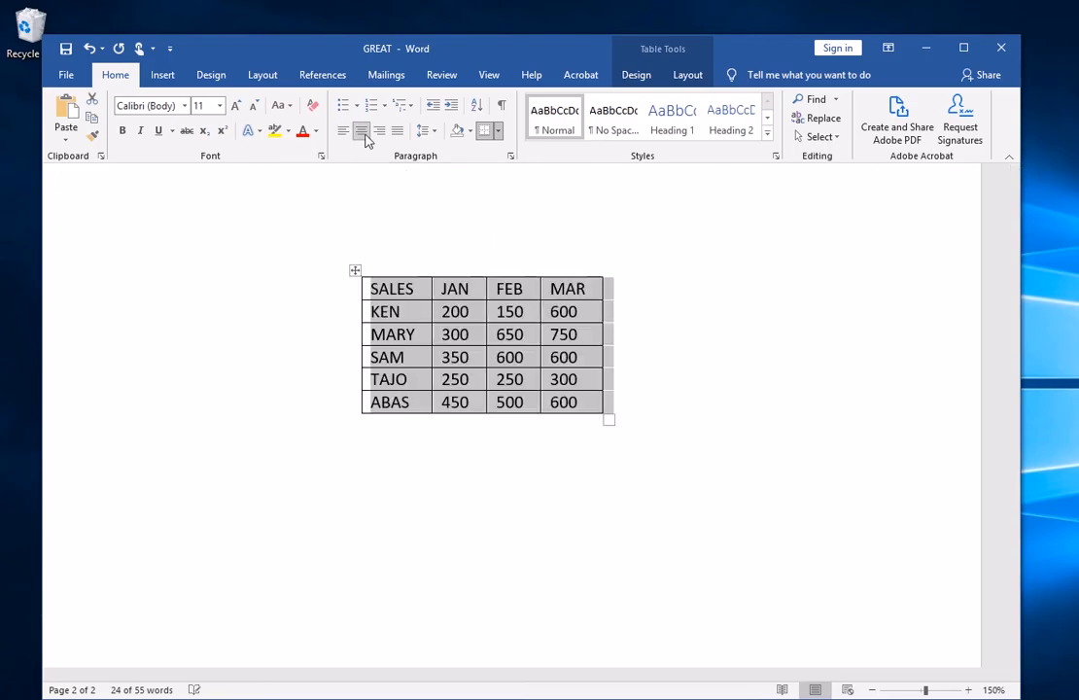
{"action": "left_click", "coordinate": [688, 78]}
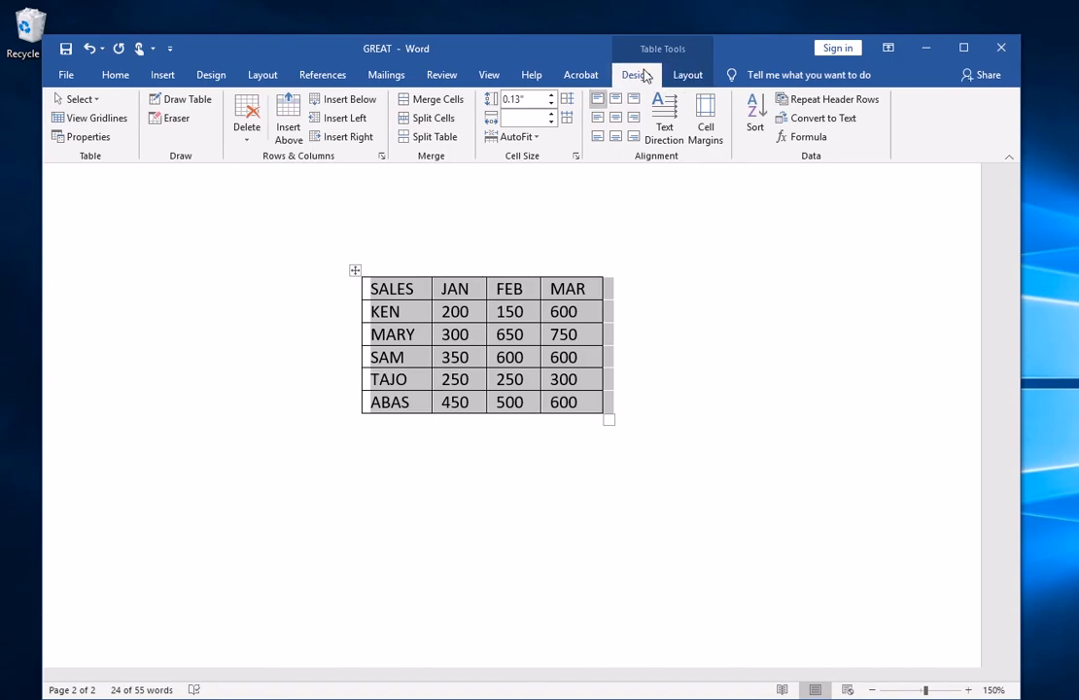
Add three blank lines above the sales table on page 2 to move it further down the page
{"action": "left_click", "coordinate": [641, 74]}
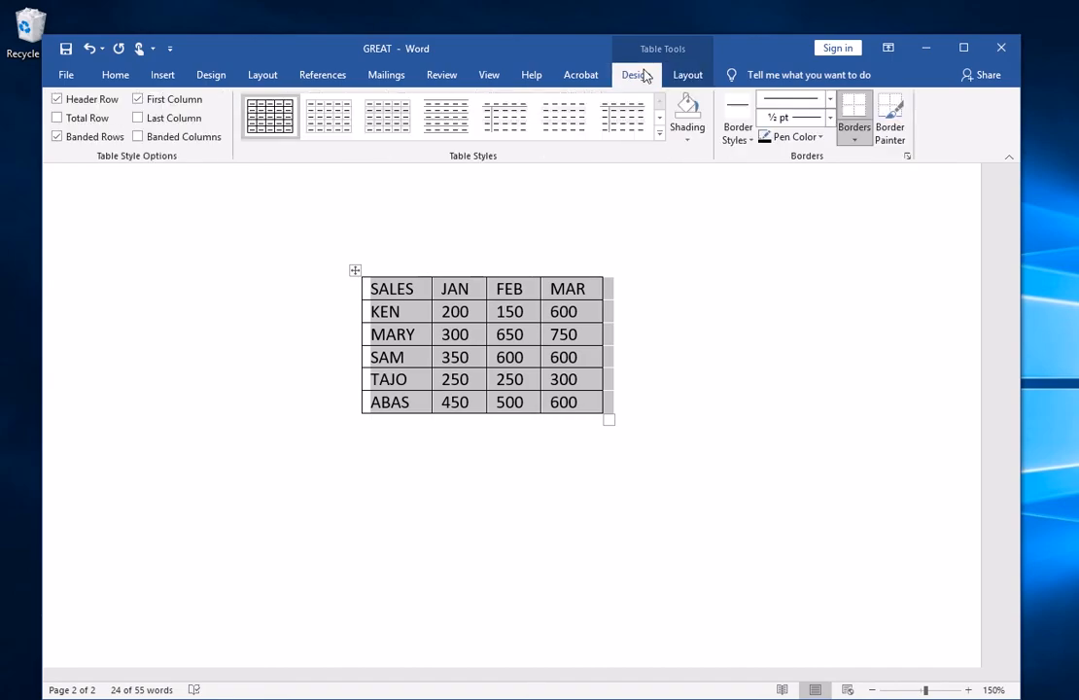
{"action": "left_click", "coordinate": [117, 78]}
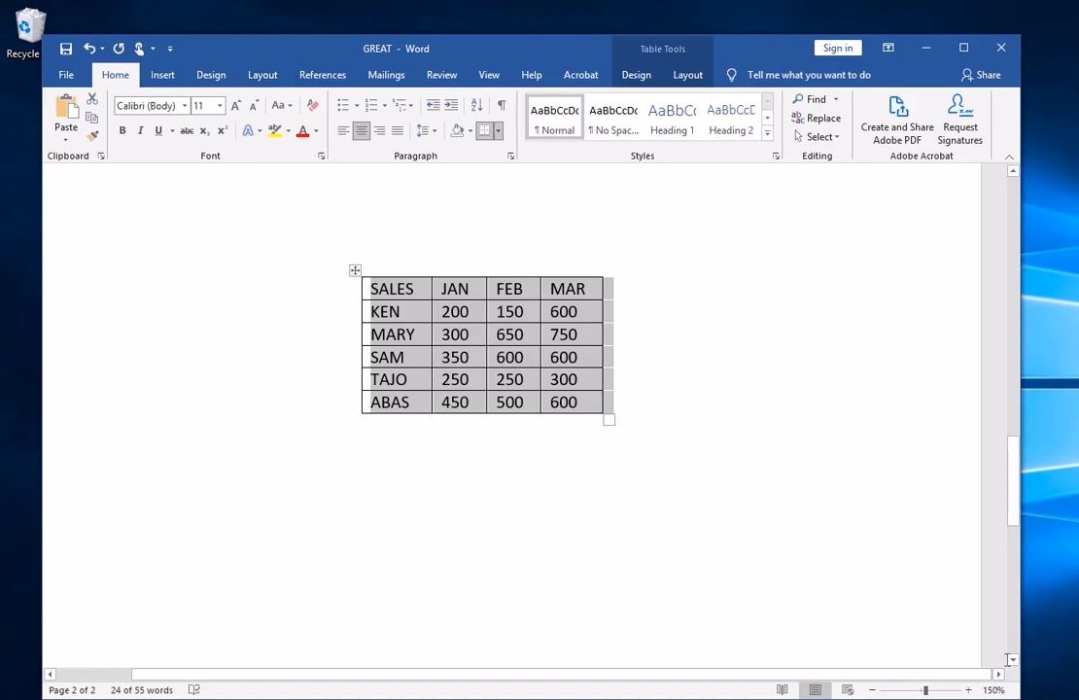
{"action": "left_click", "coordinate": [872, 689]}
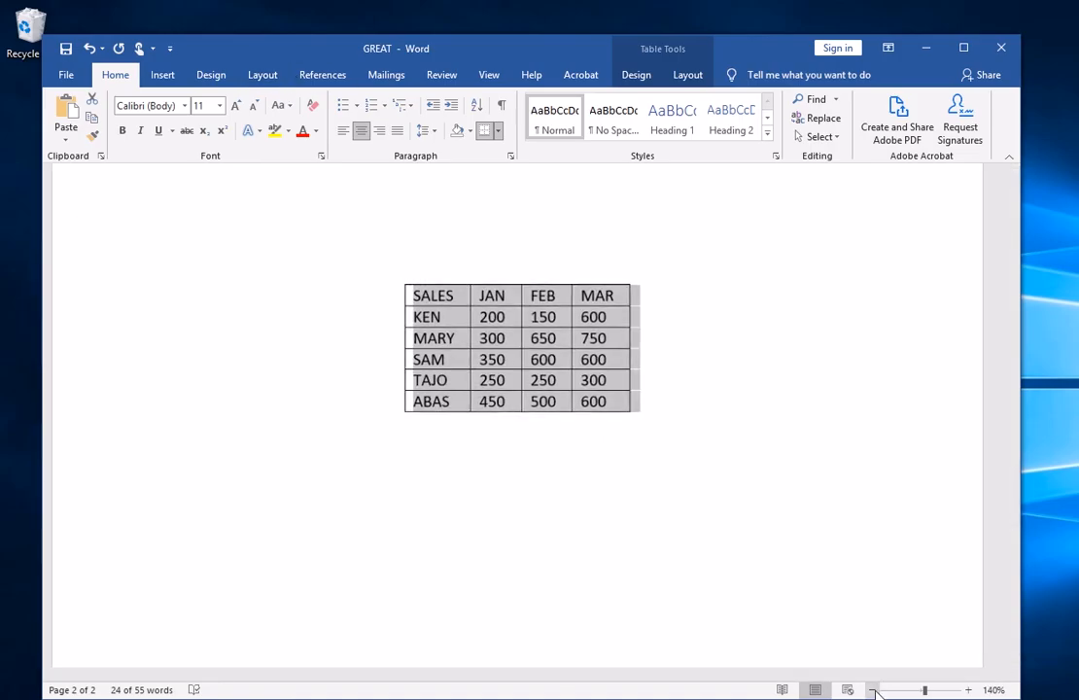
{"action": "left_click", "coordinate": [872, 689]}
{"action": "left_click", "coordinate": [872, 689]}
{"action": "left_click", "coordinate": [872, 690]}
{"action": "left_click", "coordinate": [873, 689]}
{"action": "left_click", "coordinate": [872, 690]}
{"action": "left_click", "coordinate": [873, 689]}
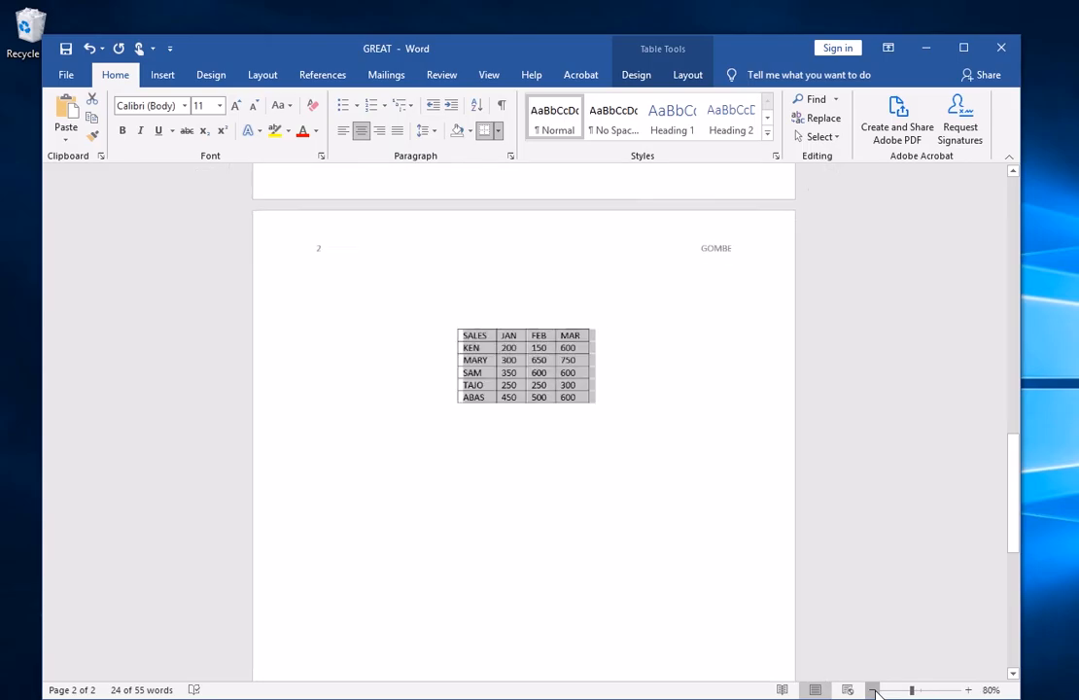
{"action": "left_click", "coordinate": [872, 689]}
{"action": "left_click", "coordinate": [872, 689]}
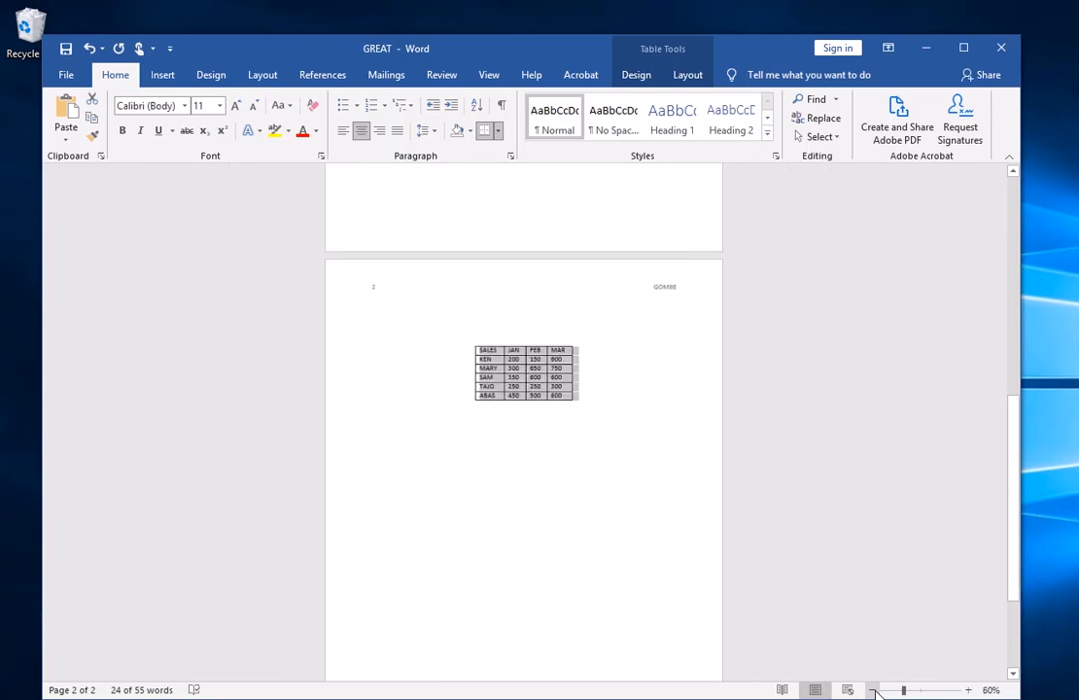
{"action": "left_click", "coordinate": [492, 327]}
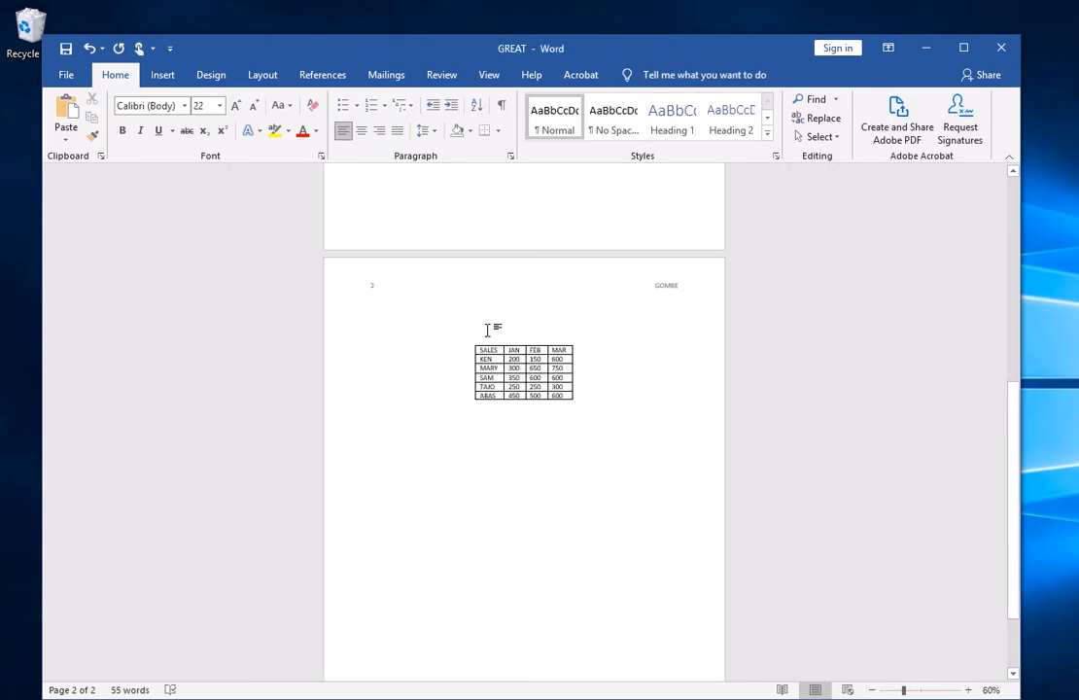
{"action": "key", "text": "Return"}
{"action": "key", "text": "Return"}
{"action": "key", "text": "Return"}
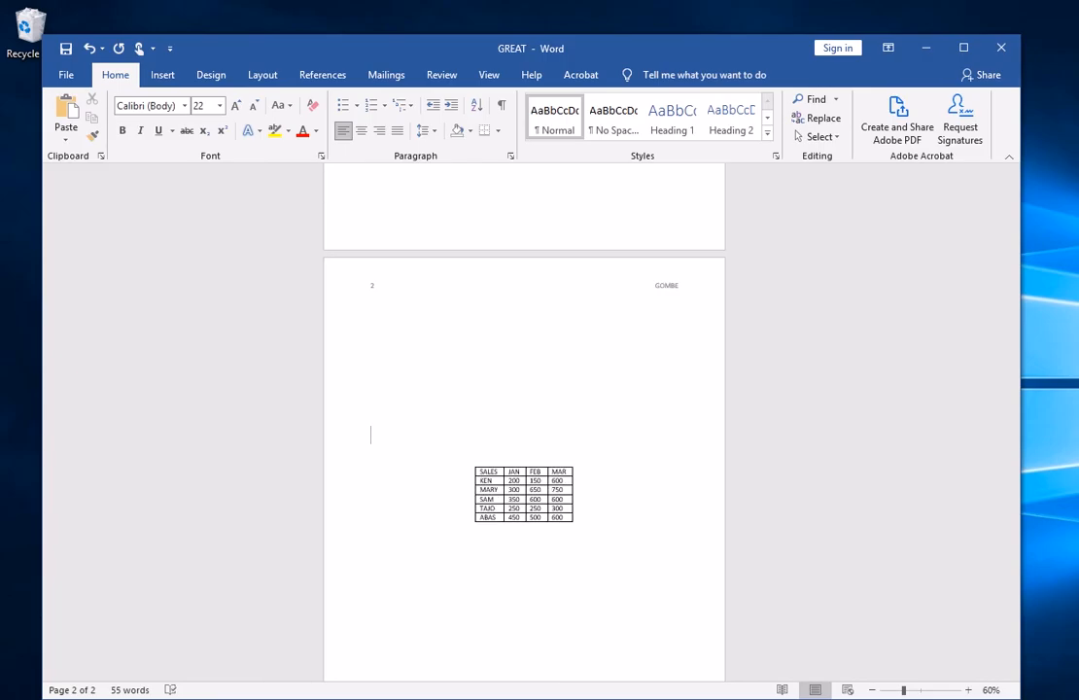
Try one more blank line above the sales table on page 2, and undo it
{"action": "scroll", "coordinate": [623, 428], "scroll_direction": "down", "scroll_amount": 2}
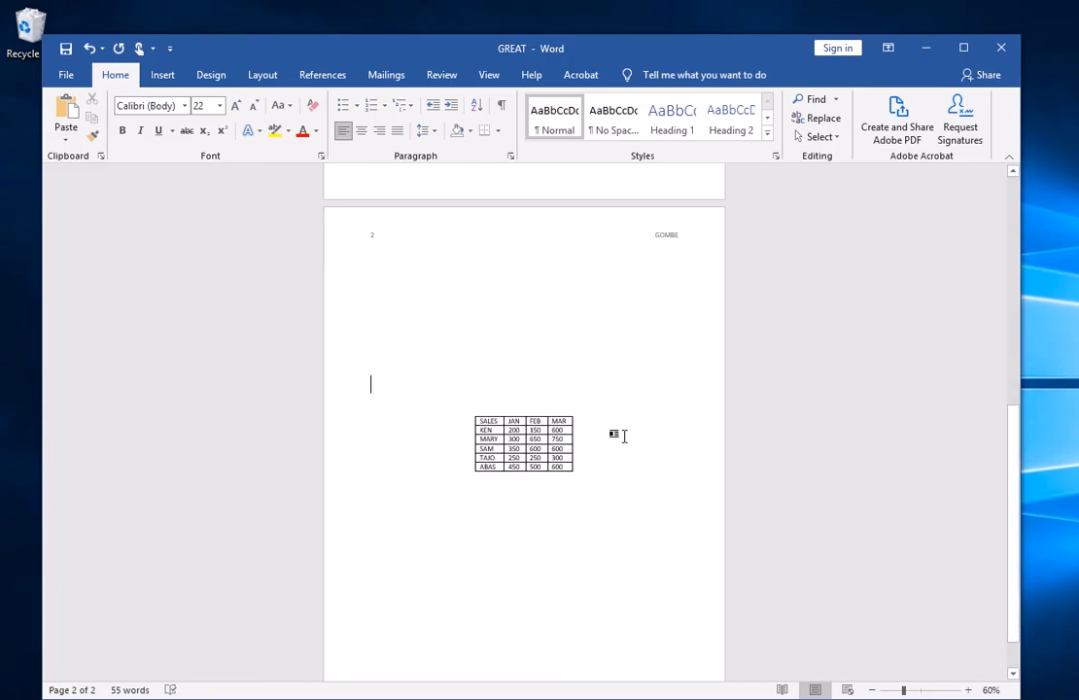
{"action": "scroll", "coordinate": [624, 436], "scroll_direction": "up", "scroll_amount": 2}
{"action": "scroll", "coordinate": [727, 494], "scroll_direction": "down", "scroll_amount": 1}
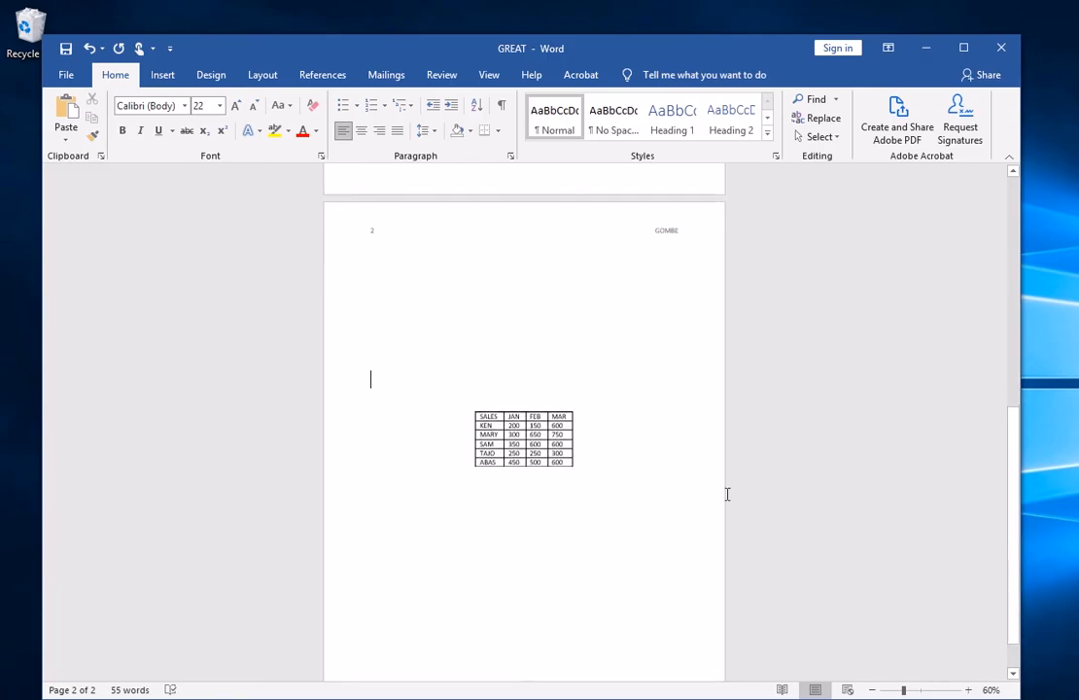
{"action": "left_click", "coordinate": [872, 690]}
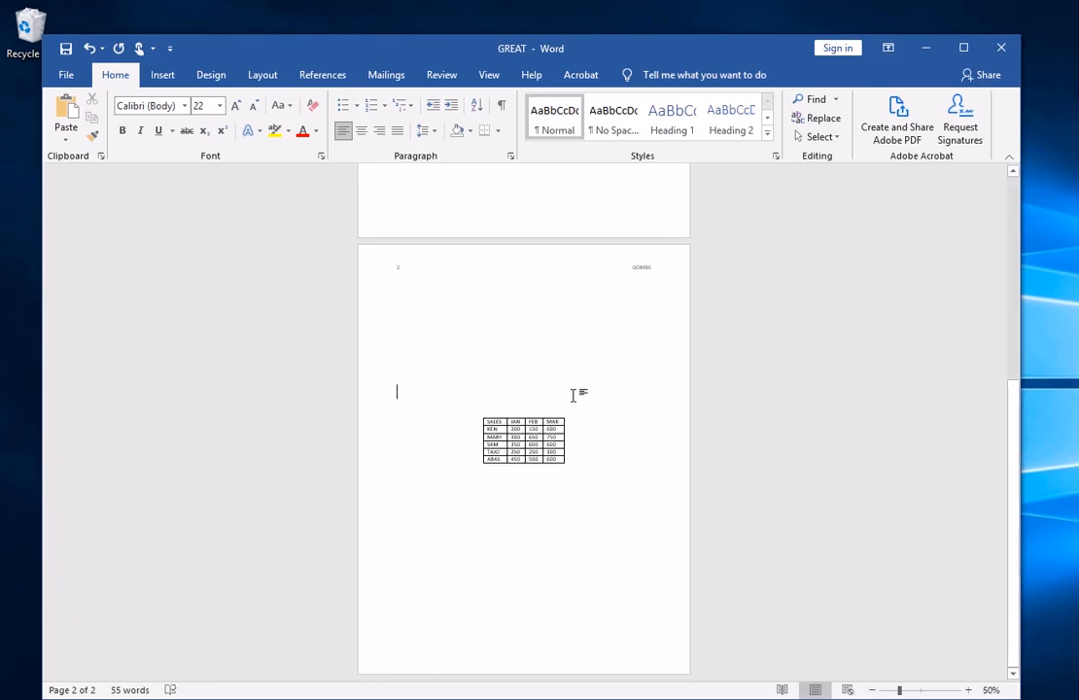
{"action": "key", "text": "Return"}
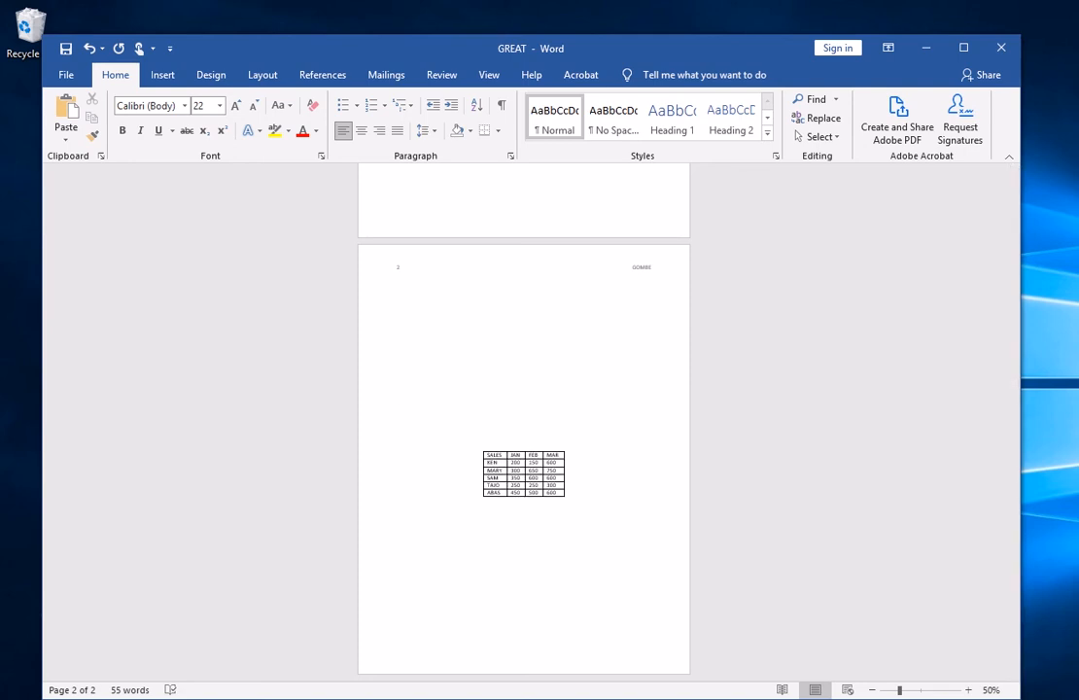
{"action": "key", "text": "ctrl+z"}
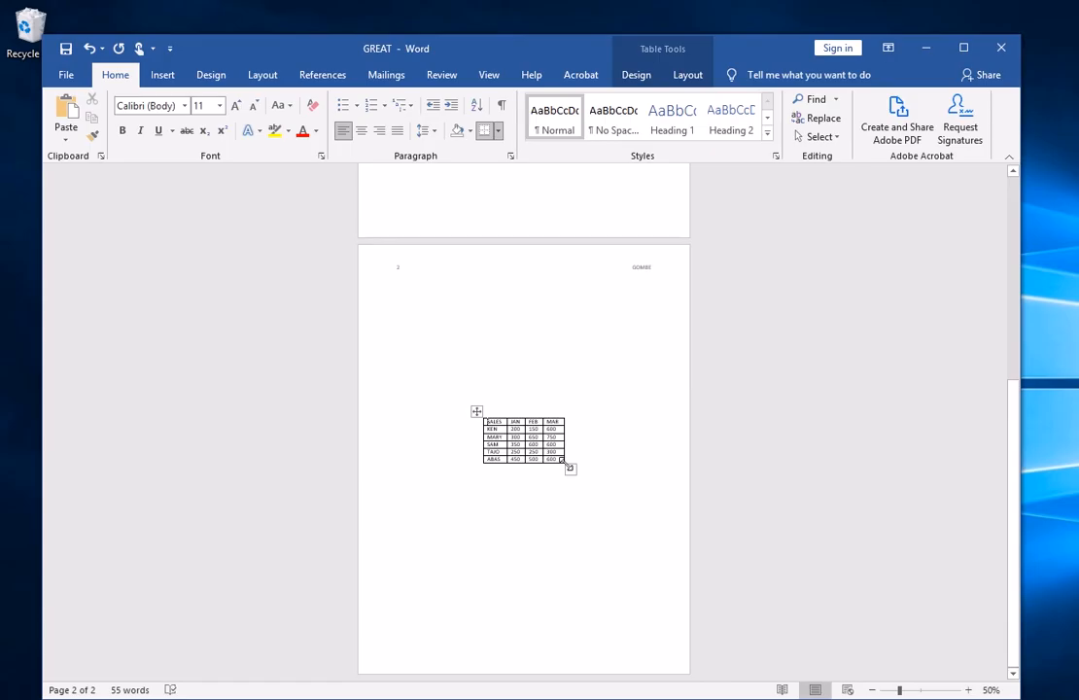
Stretch the sales table downward so that its rows are about 0.26 inch high
{"action": "left_click_drag", "start_coordinate": [564, 463], "coordinate": [561, 478]}
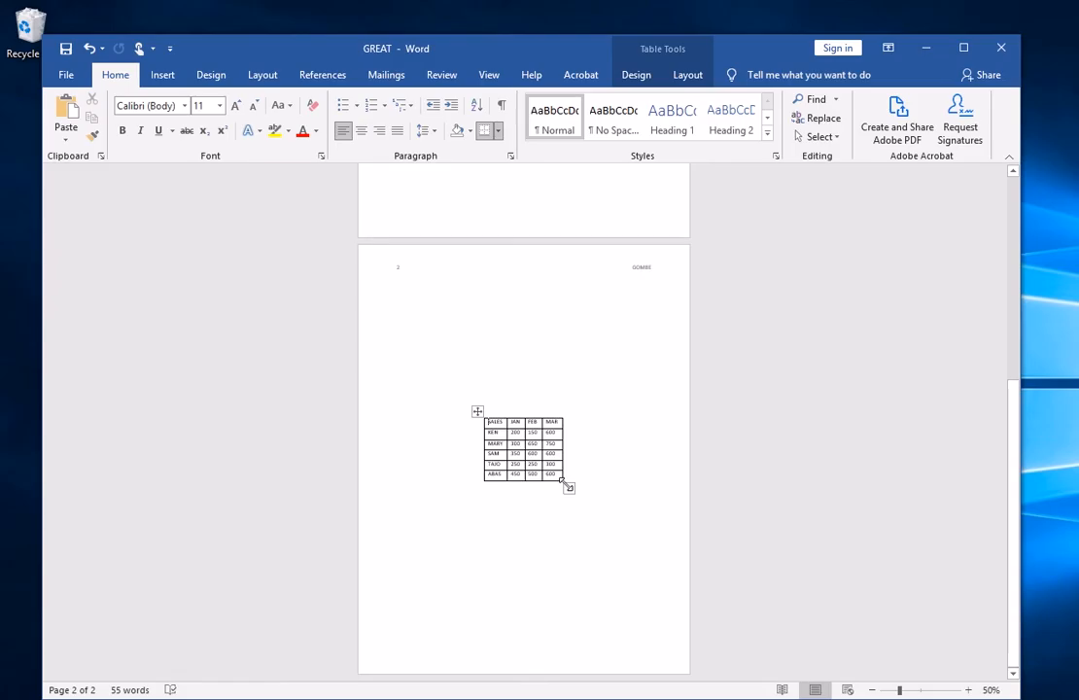
{"action": "left_click", "coordinate": [968, 689]}
{"action": "left_click", "coordinate": [969, 689]}
{"action": "left_click", "coordinate": [968, 689]}
{"action": "left_click", "coordinate": [969, 690]}
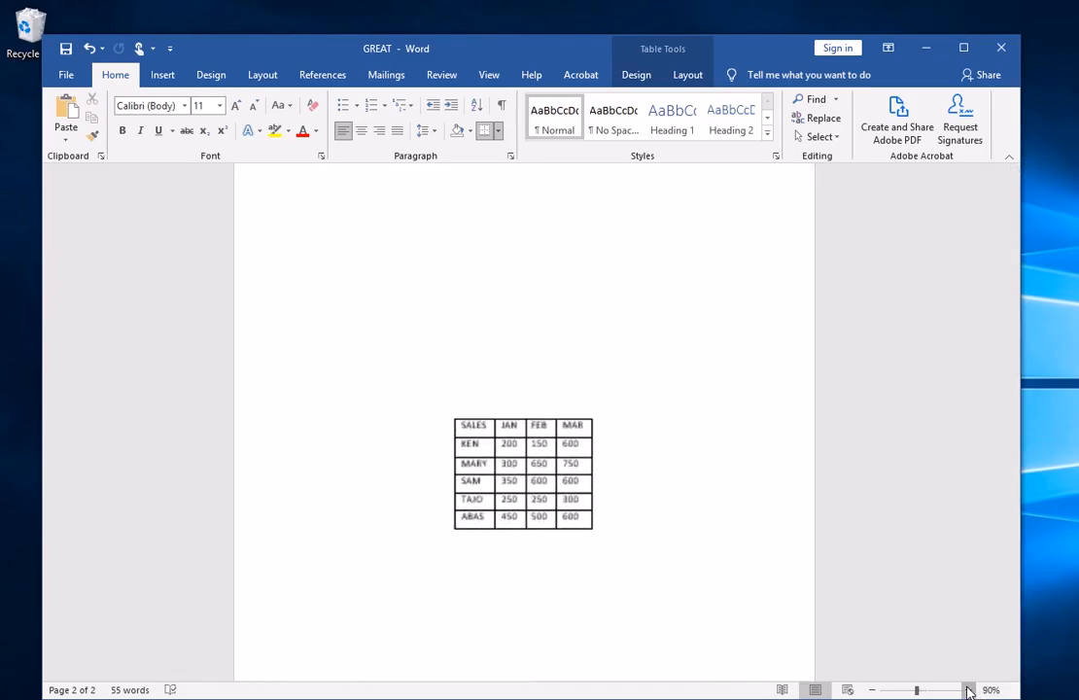
{"action": "left_click", "coordinate": [968, 689]}
{"action": "left_click", "coordinate": [969, 689]}
{"action": "left_click", "coordinate": [969, 689]}
{"action": "left_click", "coordinate": [968, 689]}
{"action": "left_click", "coordinate": [969, 690]}
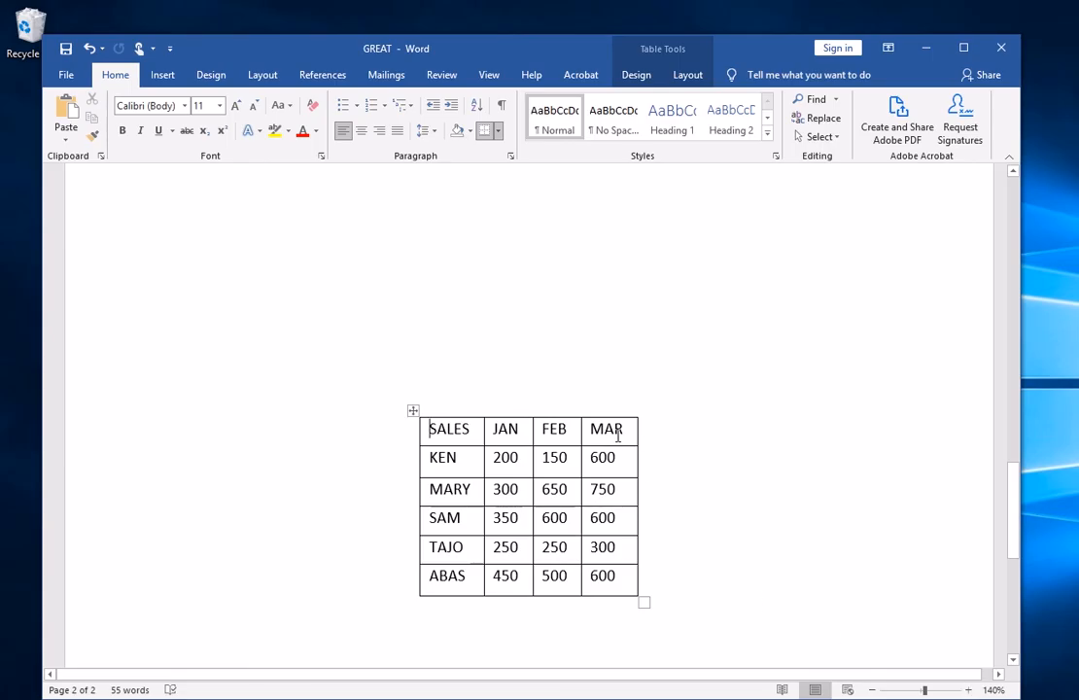
{"action": "left_click", "coordinate": [968, 690]}
{"action": "left_click", "coordinate": [968, 690]}
{"action": "left_click", "coordinate": [969, 689]}
{"action": "left_click", "coordinate": [968, 689]}
{"action": "left_click", "coordinate": [968, 689]}
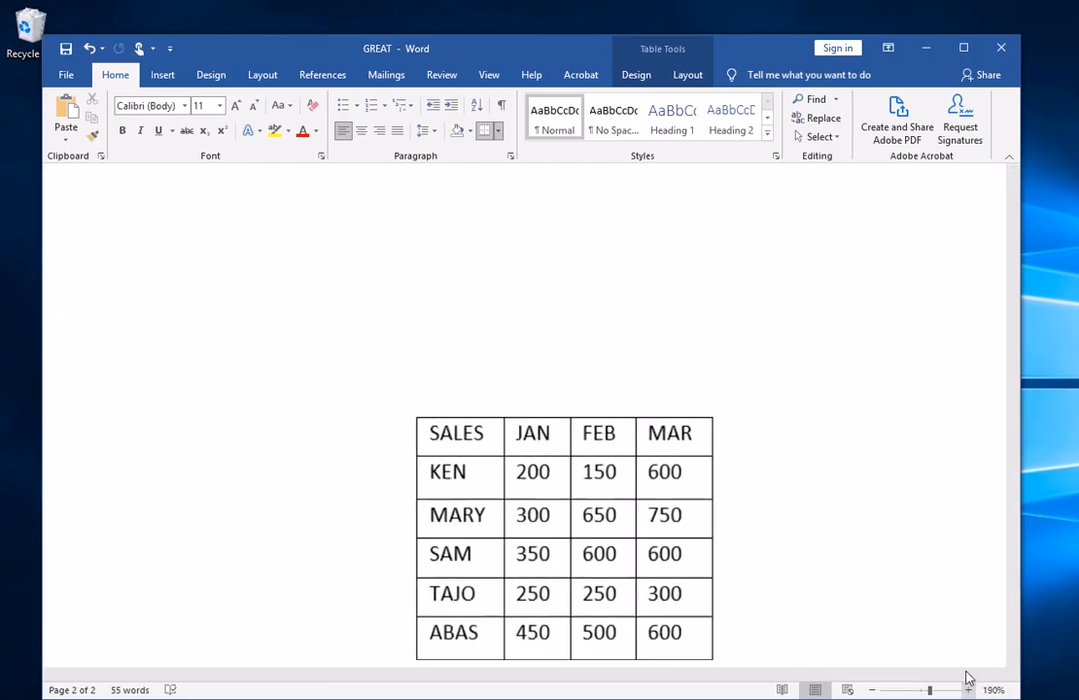
{"action": "scroll", "coordinate": [768, 468], "scroll_direction": "down", "scroll_amount": 3}
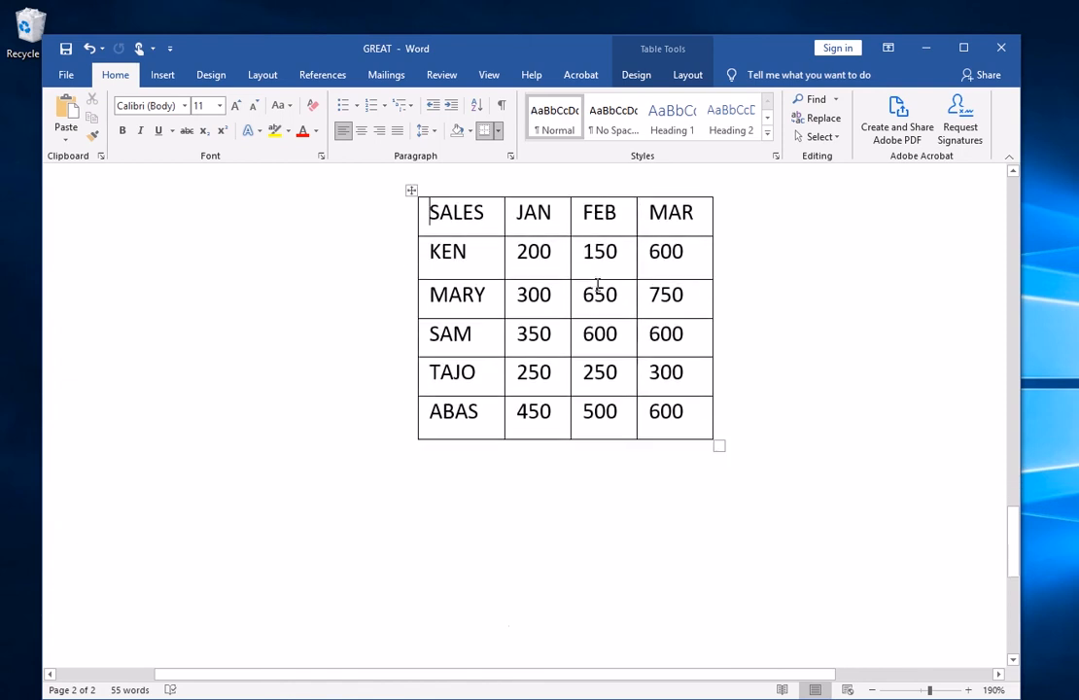
{"action": "scroll", "coordinate": [597, 287], "scroll_direction": "up", "scroll_amount": 1}
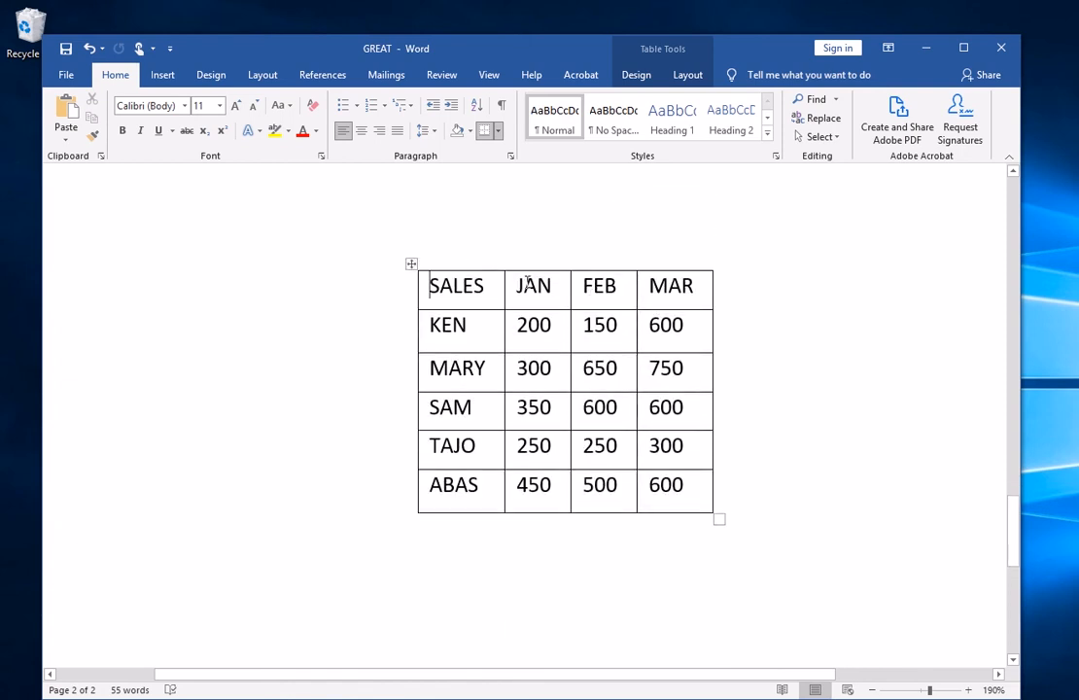
Insert an empty row above the SALES, JAN, FEB and MAR header row of the table
{"action": "left_click", "coordinate": [651, 76]}
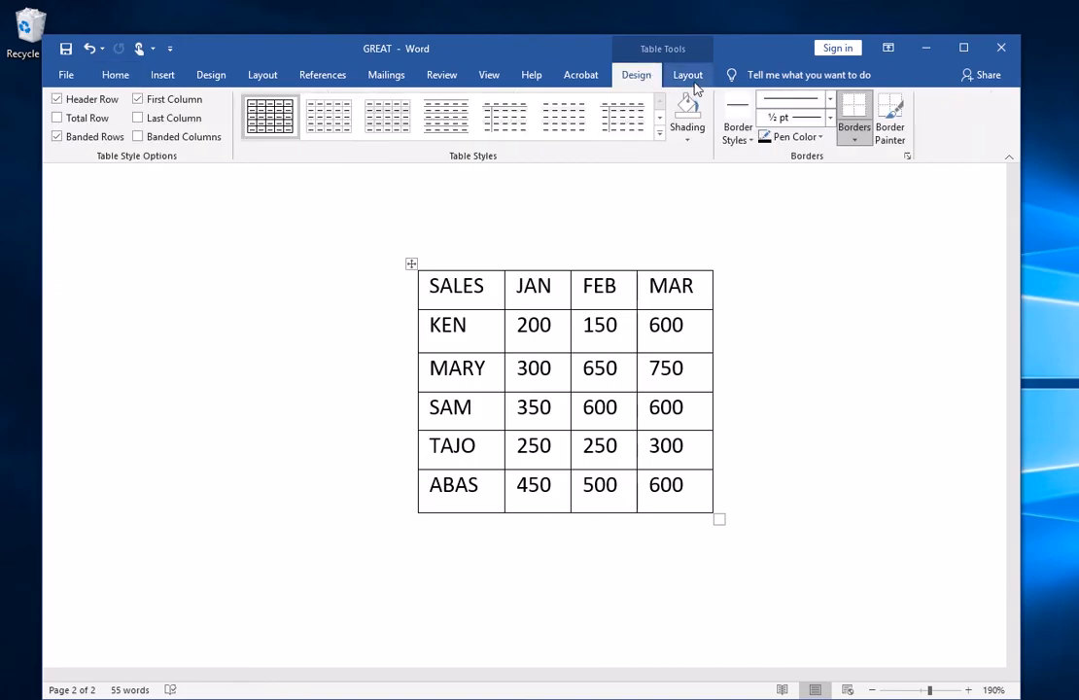
{"action": "left_click", "coordinate": [688, 77]}
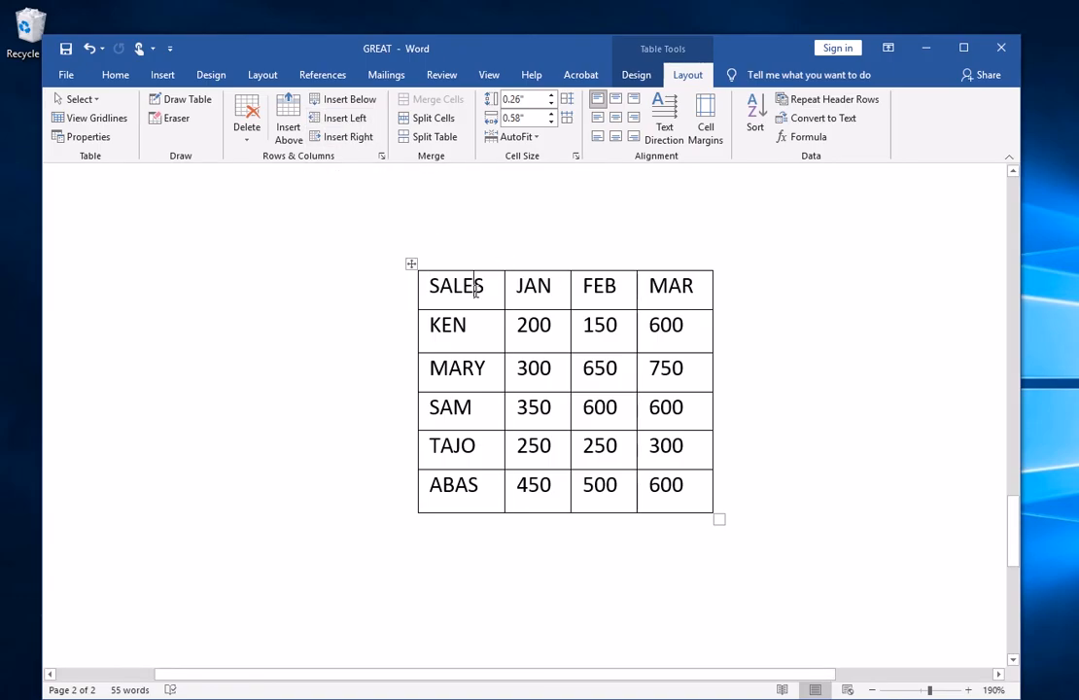
{"action": "left_click", "coordinate": [615, 285]}
{"action": "left_click", "coordinate": [289, 116]}
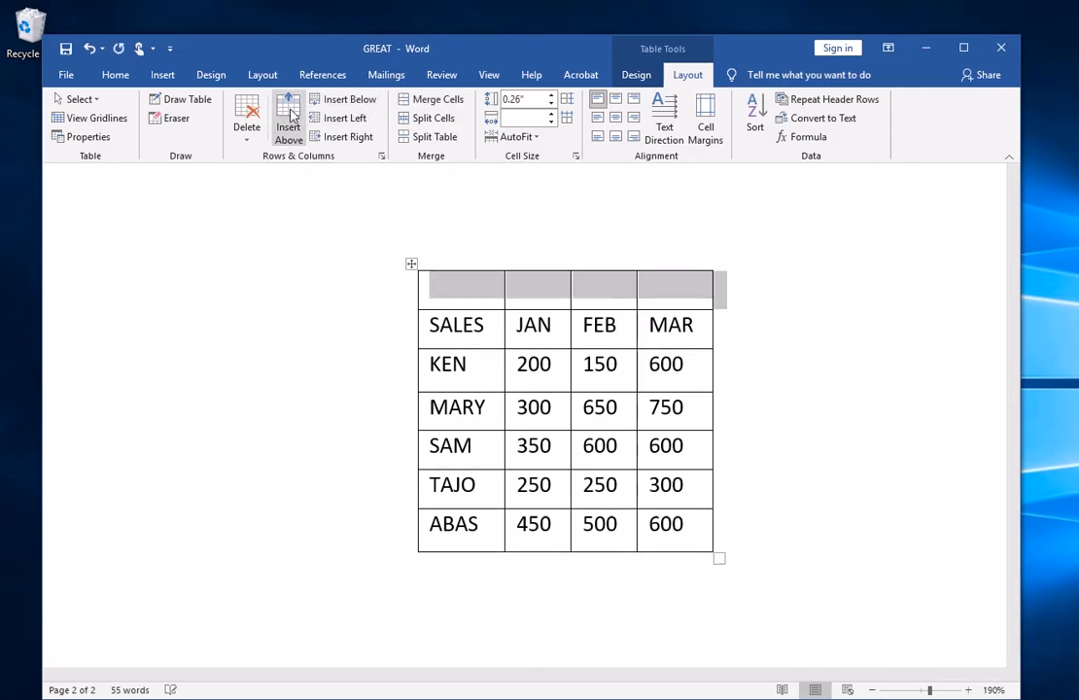
Insert an empty row below the last row of the sales table
{"action": "left_click", "coordinate": [469, 528]}
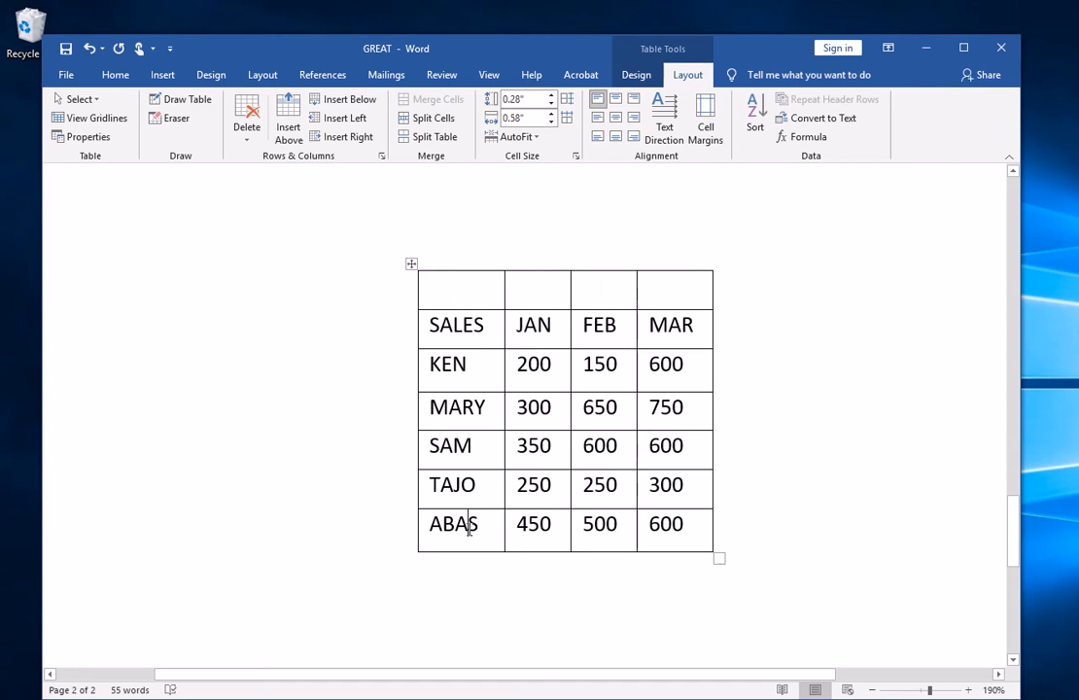
{"action": "left_click", "coordinate": [541, 525]}
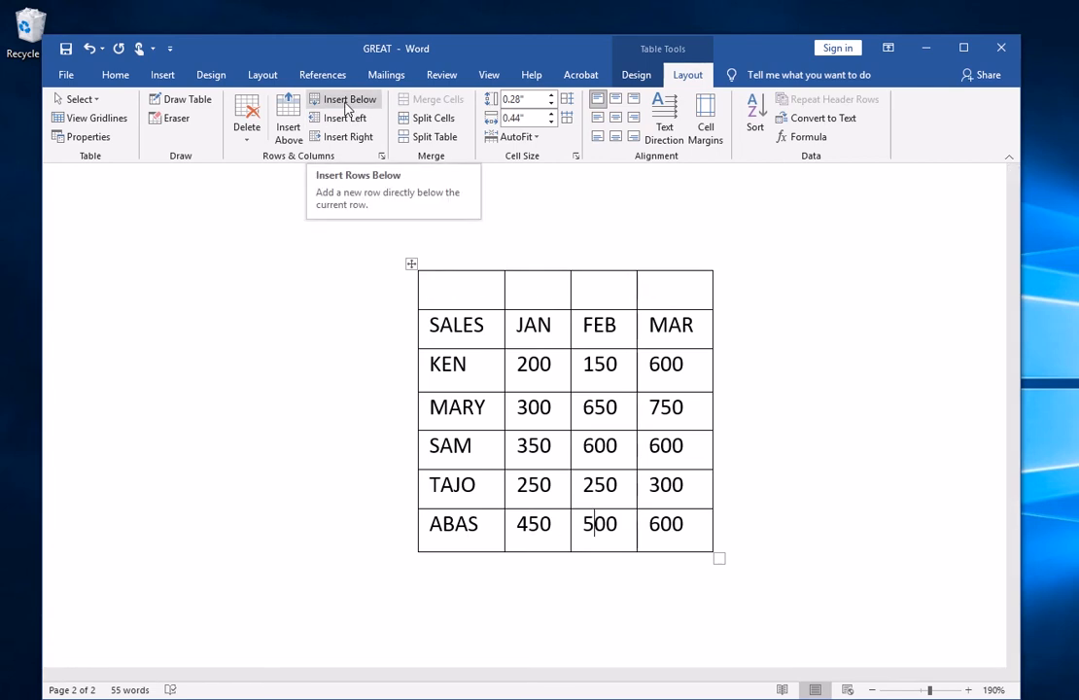
{"action": "left_click", "coordinate": [347, 101]}
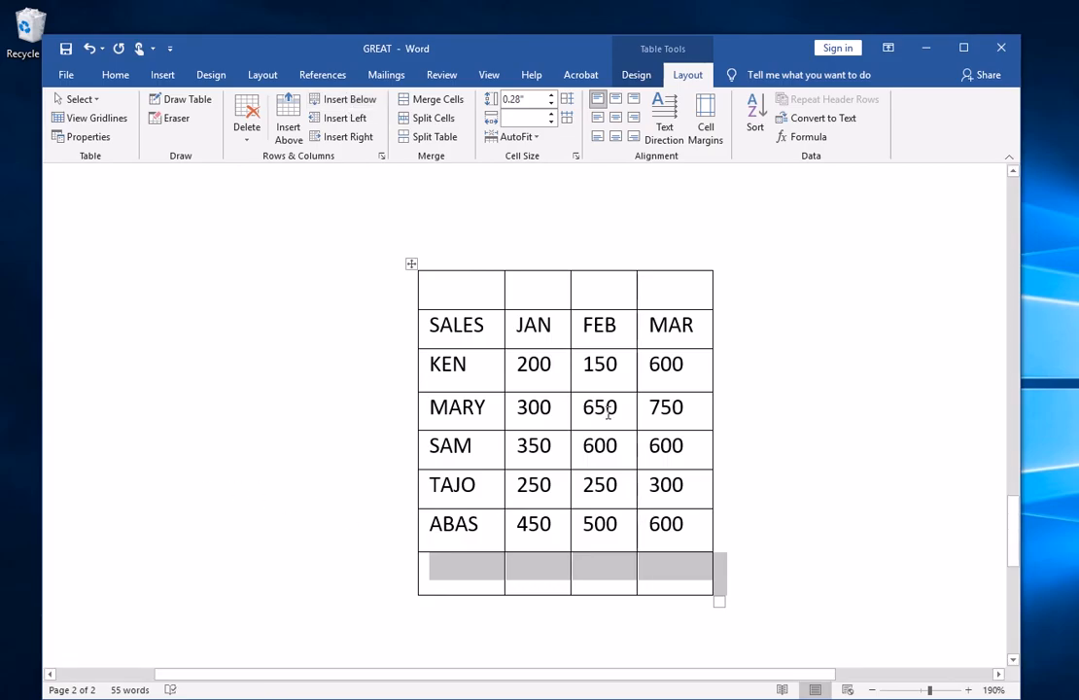
Insert an empty column to the right of the MAR column in the sales table
{"action": "left_click", "coordinate": [687, 412]}
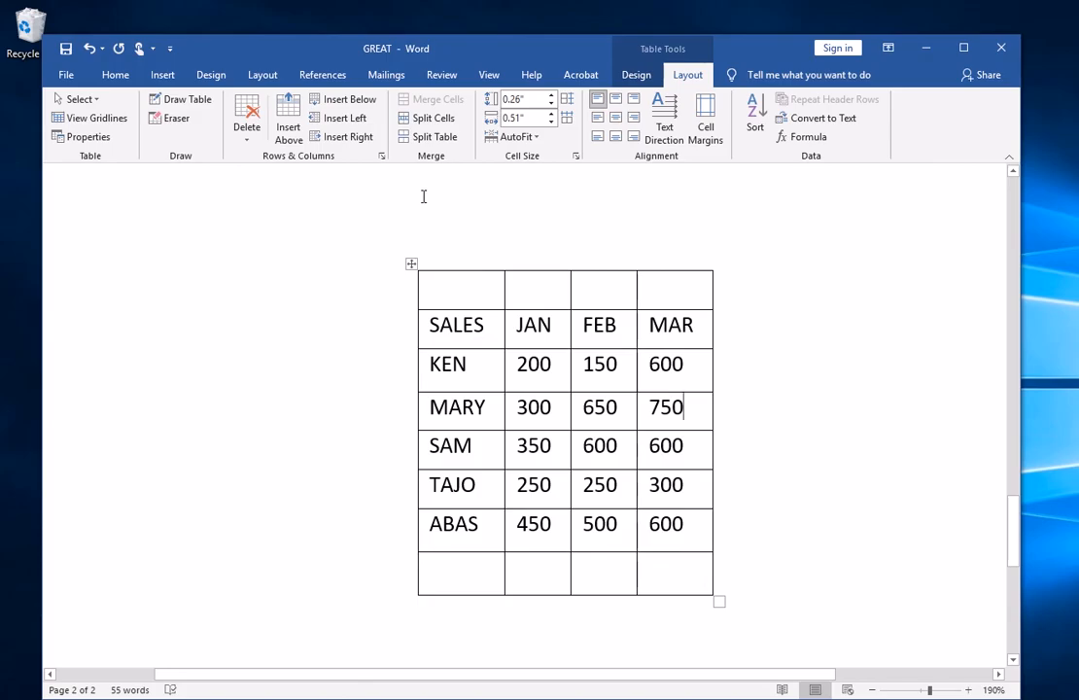
{"action": "left_click", "coordinate": [338, 139]}
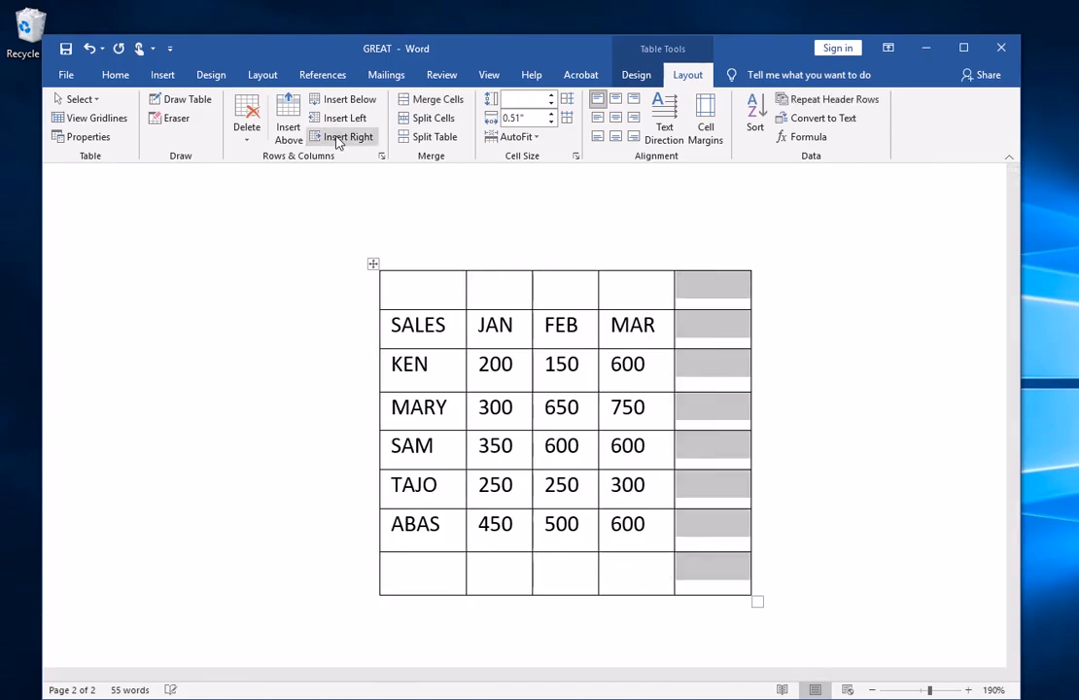
{"action": "left_click", "coordinate": [644, 384]}
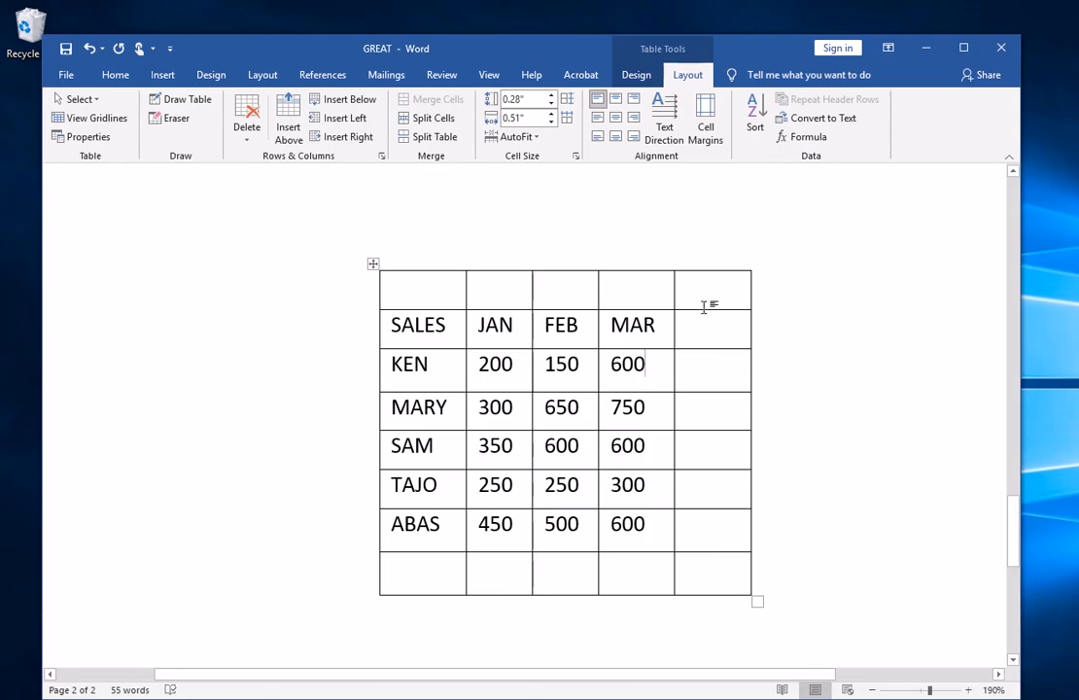
Merge all five cells of the empty top row of the sales table into one cell
{"action": "left_click_drag", "start_coordinate": [704, 290], "coordinate": [424, 286]}
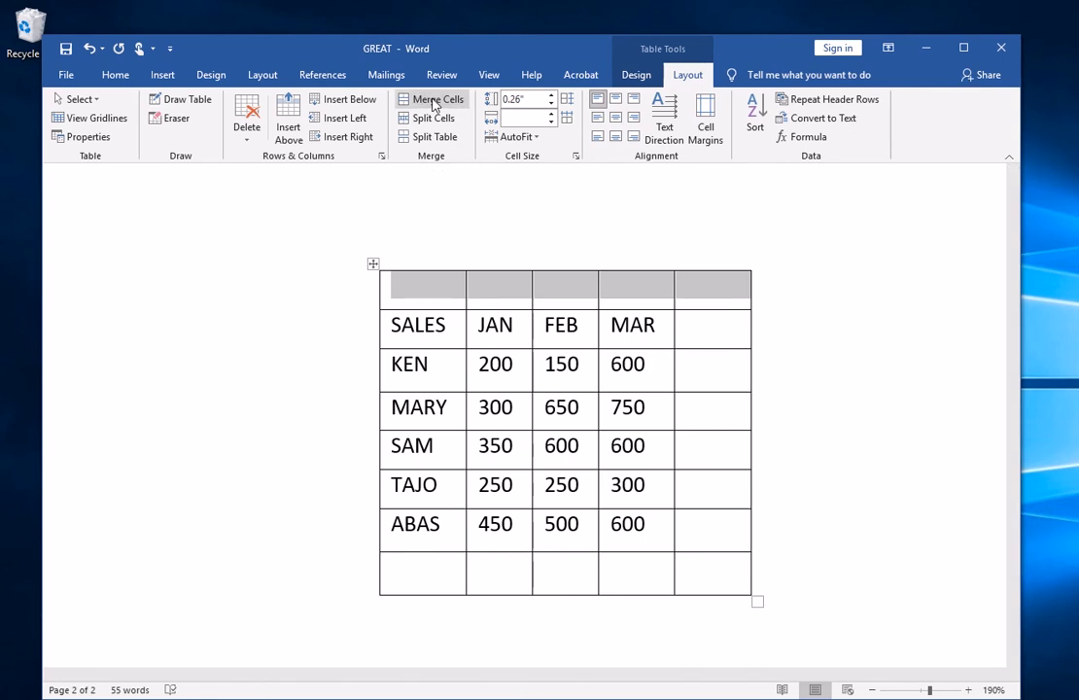
{"action": "left_click", "coordinate": [434, 100]}
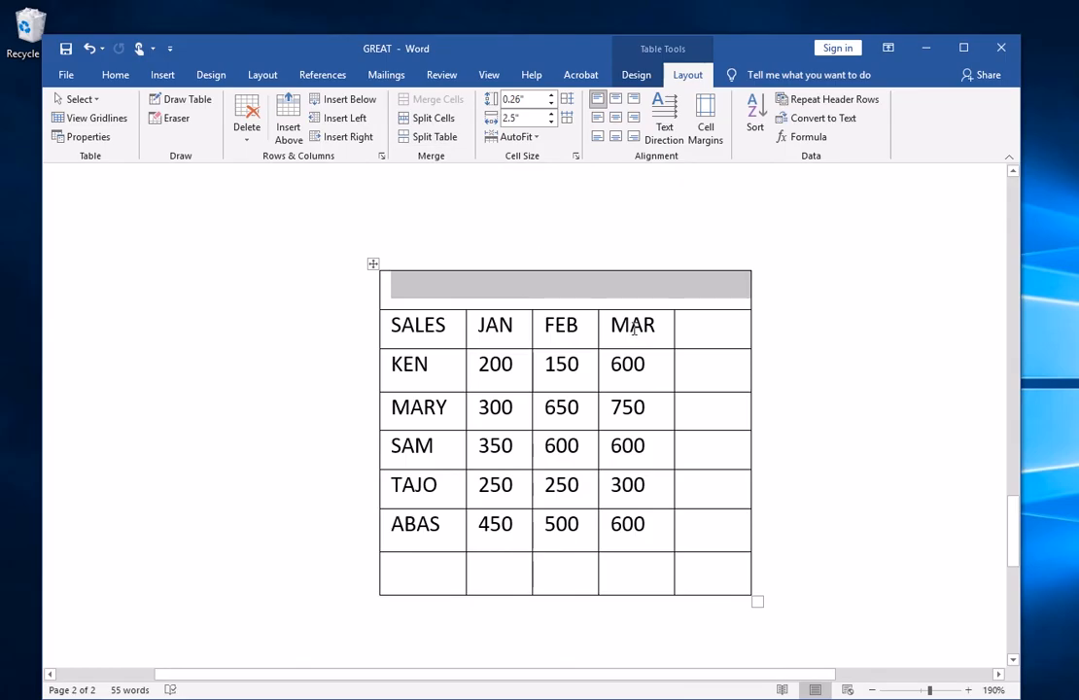
{"action": "left_click_drag", "start_coordinate": [635, 329], "coordinate": [449, 331]}
{"action": "right_click", "coordinate": [449, 330]}
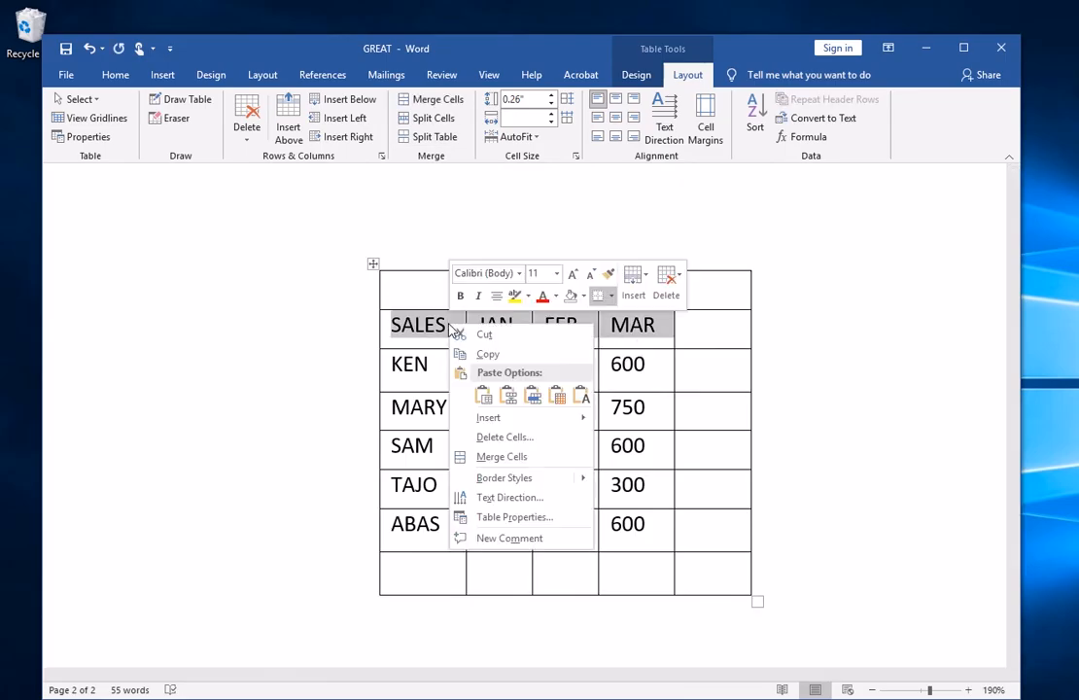
{"action": "left_click", "coordinate": [647, 338]}
{"action": "left_click", "coordinate": [696, 327]}
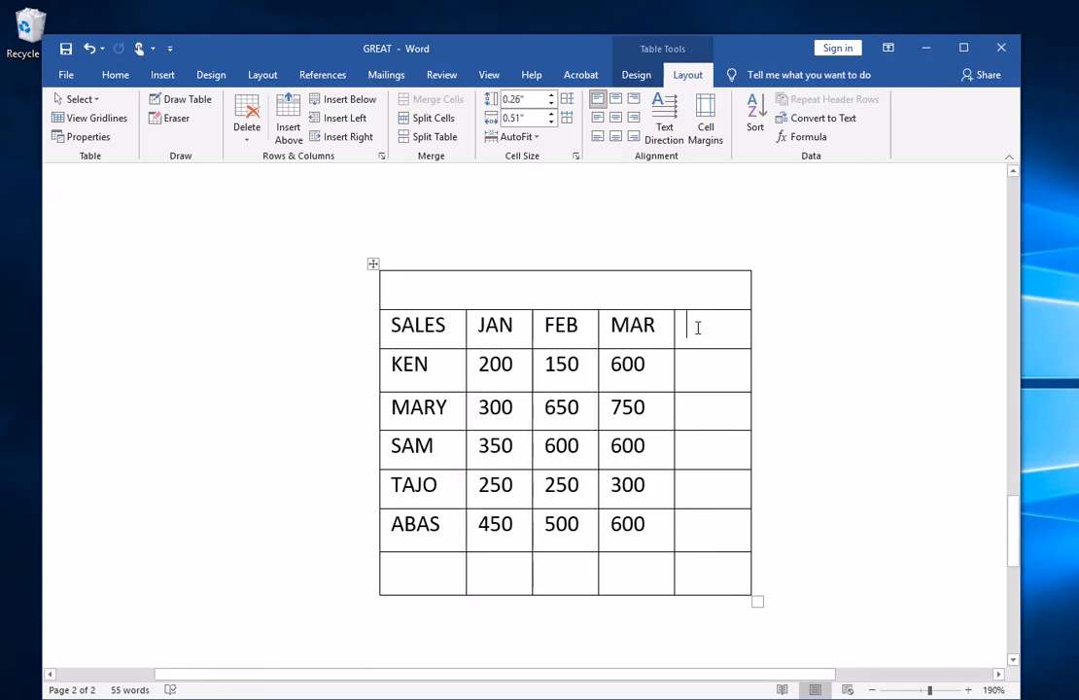
Enter the title PARADE SALES in the merged top row of the table
{"action": "left_click", "coordinate": [561, 293]}
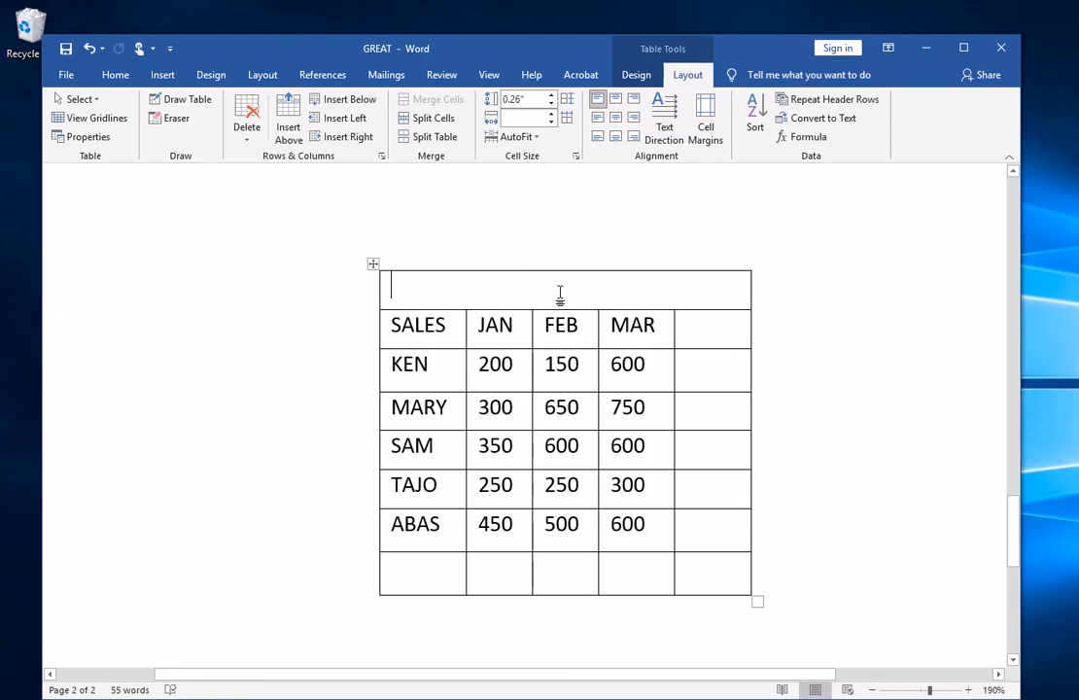
{"action": "type", "text": "PARA"}
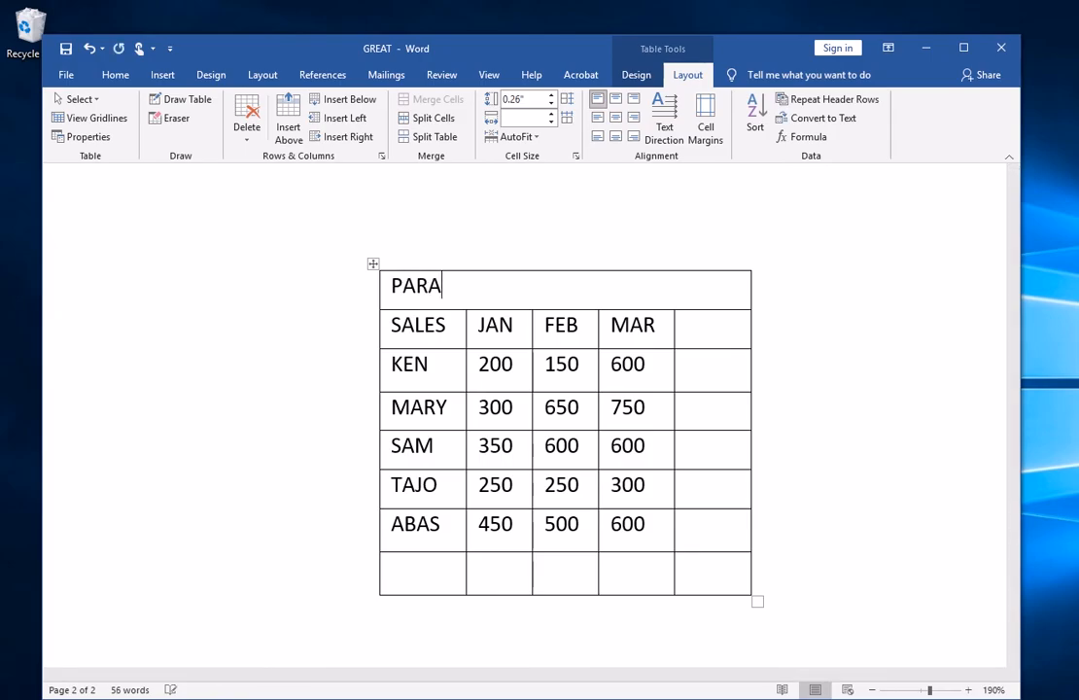
{"action": "type", "text": "DE SALES"}
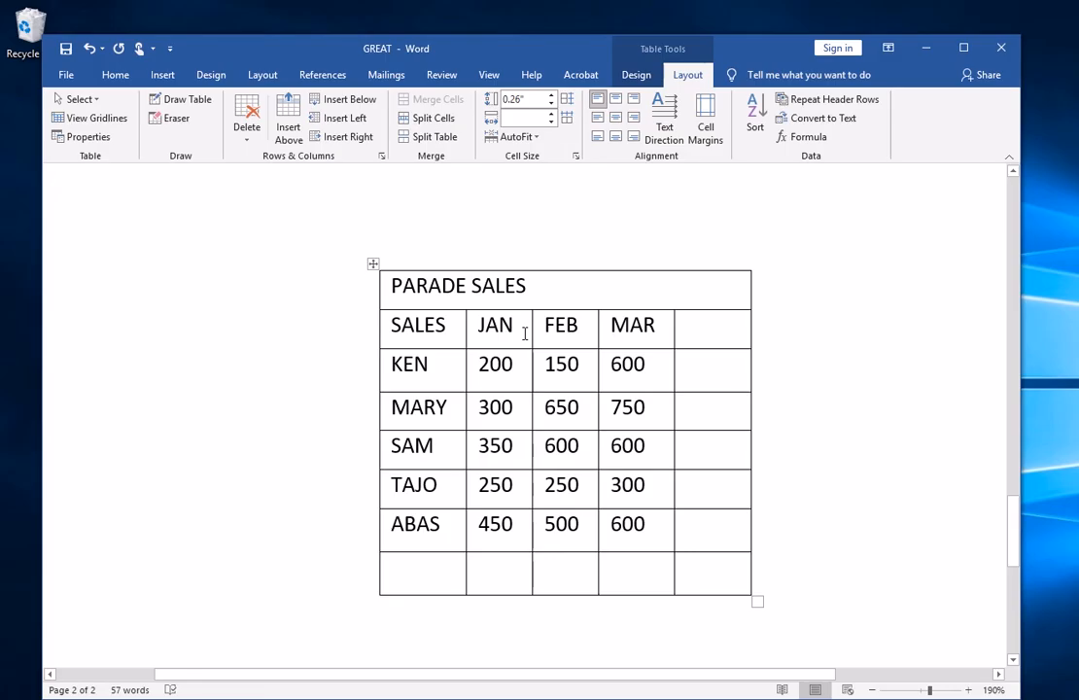
Rotate the SALES, JAN, FEB and MAR headings in the sales table to read vertically from bottom to top
{"action": "left_click_drag", "start_coordinate": [658, 326], "coordinate": [405, 327]}
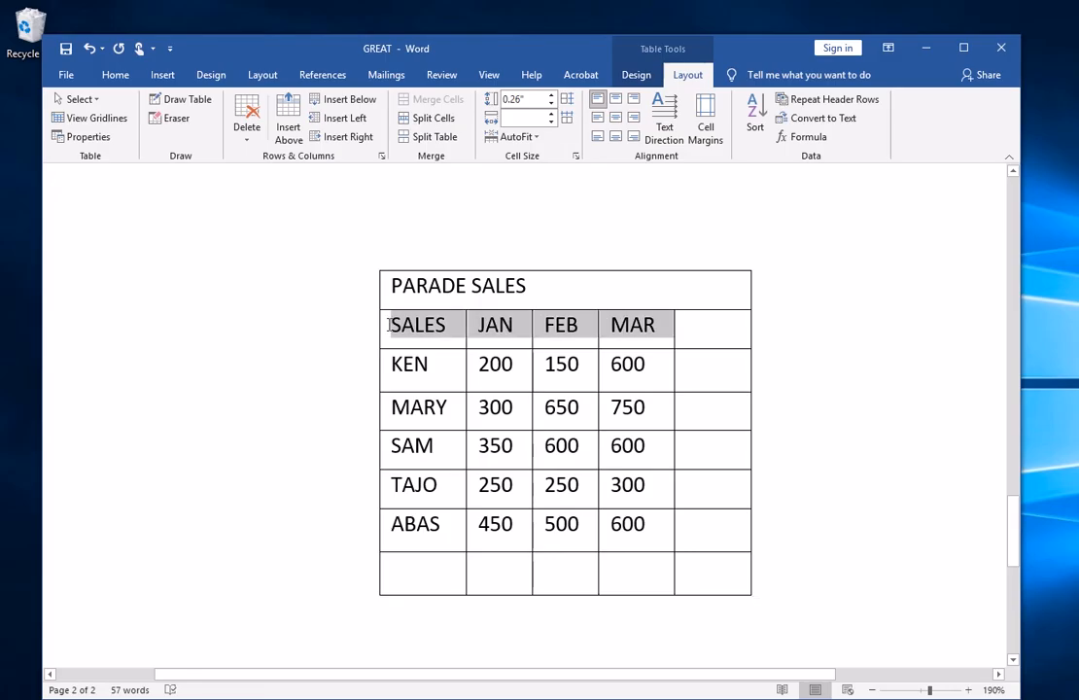
{"action": "left_click_drag", "start_coordinate": [390, 325], "coordinate": [391, 325]}
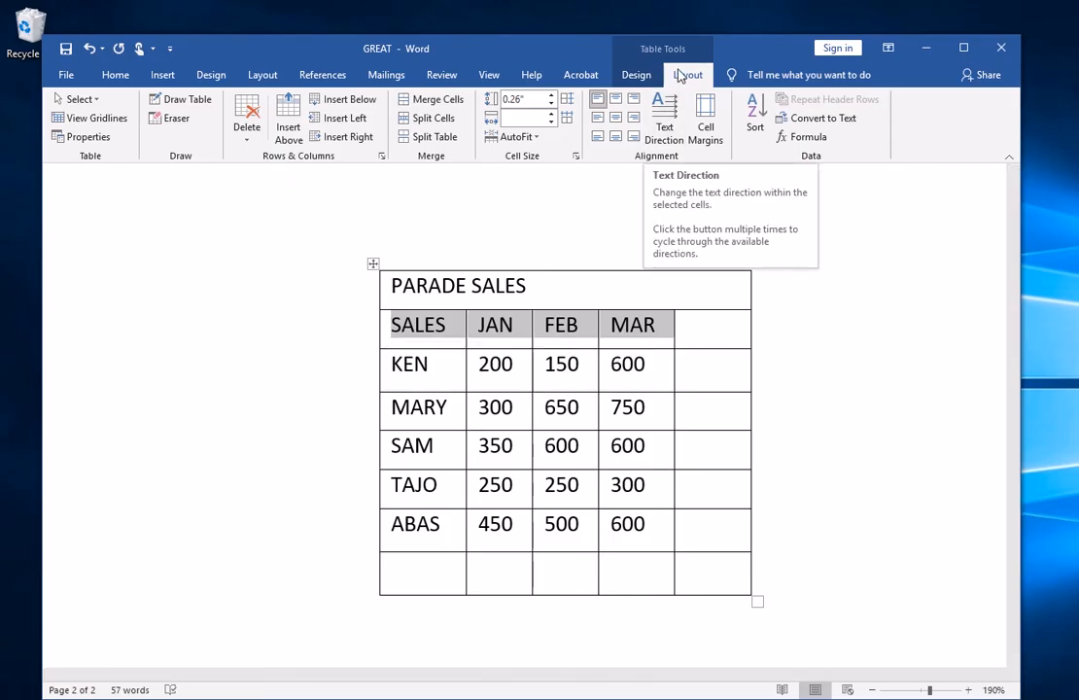
{"action": "left_click", "coordinate": [669, 141]}
{"action": "left_click", "coordinate": [669, 141]}
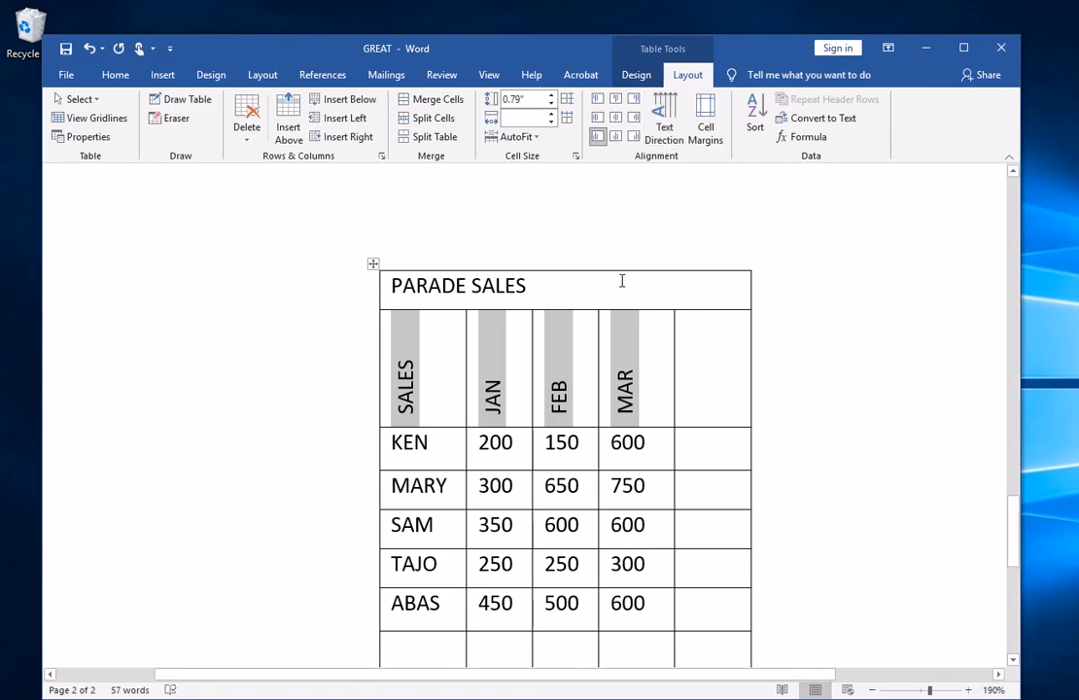
Enter the label TOTALS in the first cell of the table's empty last row
{"action": "scroll", "coordinate": [622, 282], "scroll_direction": "down", "scroll_amount": 3}
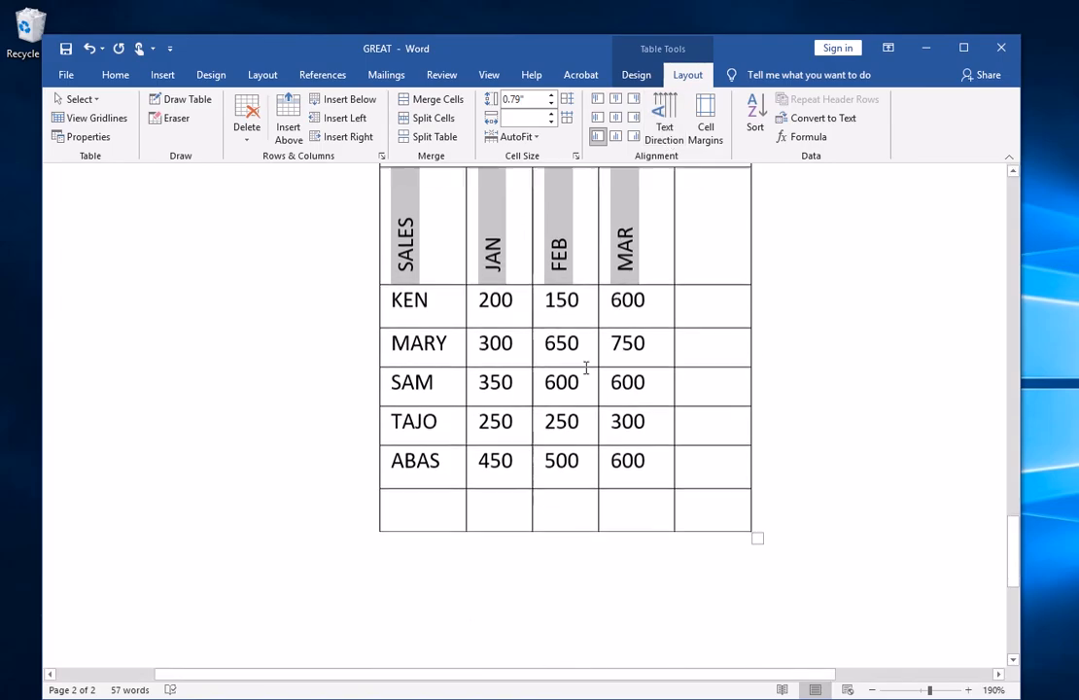
{"action": "left_click", "coordinate": [494, 505]}
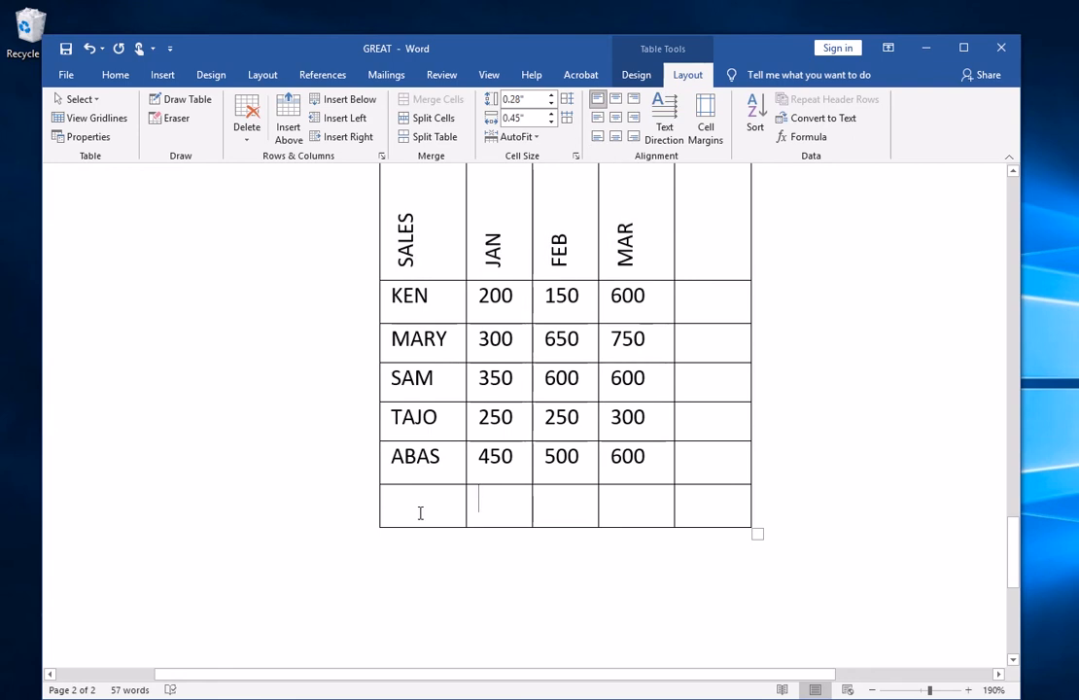
{"action": "left_click", "coordinate": [420, 513]}
{"action": "type", "text": "T"}
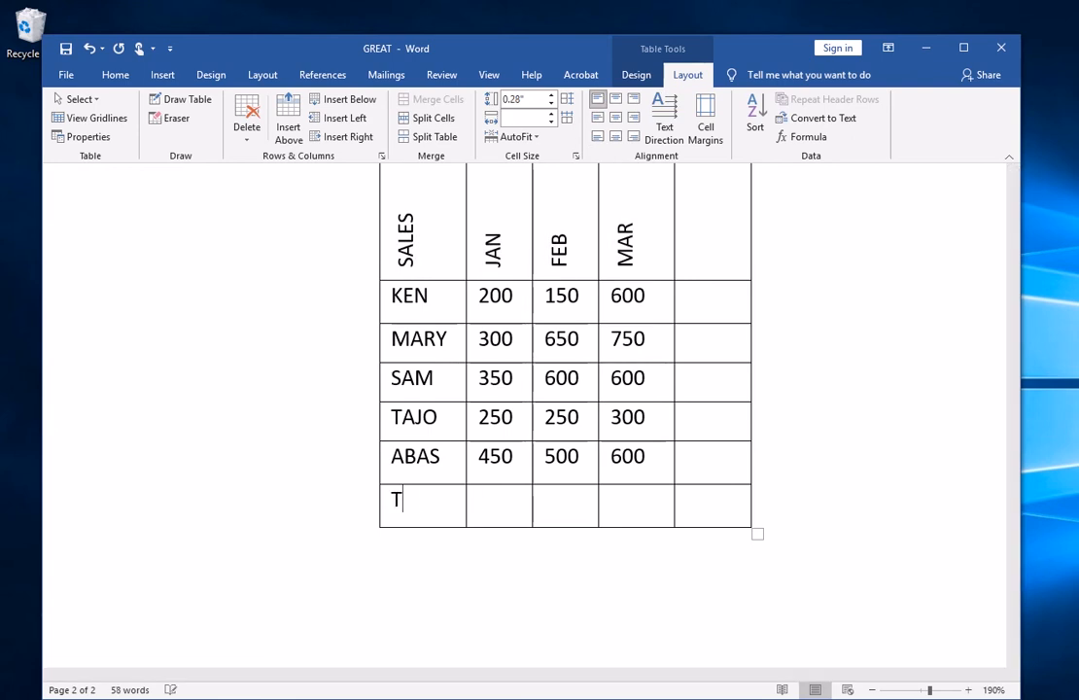
{"action": "type", "text": "OTALS"}
Insert the formula =SUM(ABOVE) in the JAN cell of the TOTALS row
{"action": "left_click", "coordinate": [513, 504]}
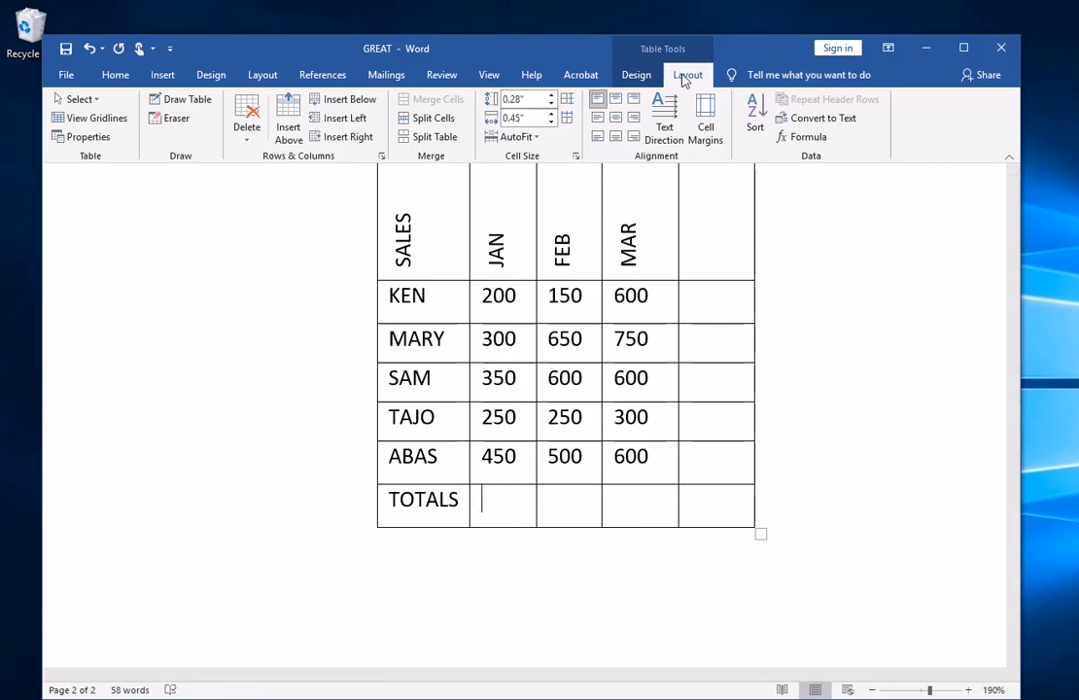
{"action": "left_click", "coordinate": [814, 140]}
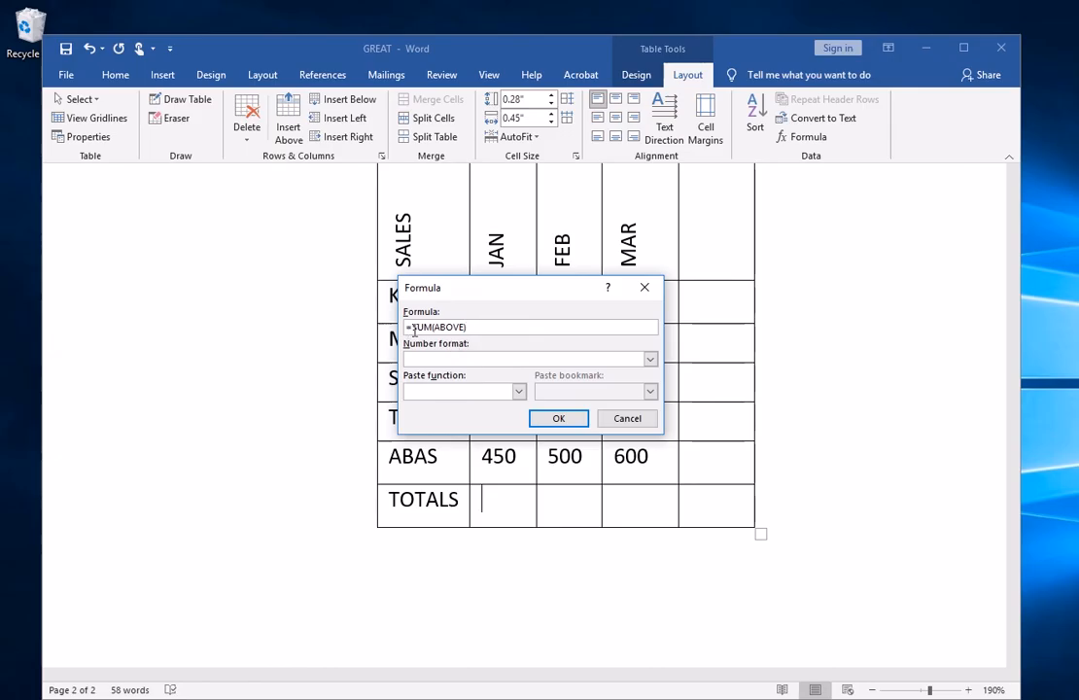
{"action": "left_click_drag", "start_coordinate": [468, 329], "coordinate": [381, 320]}
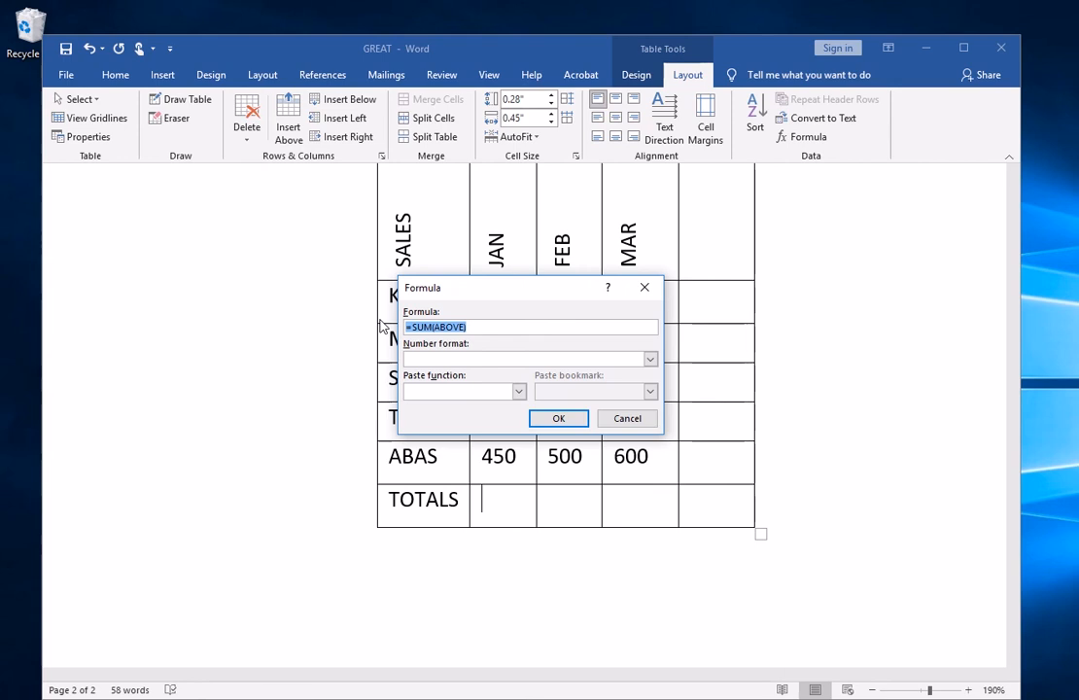
{"action": "left_click", "coordinate": [475, 329]}
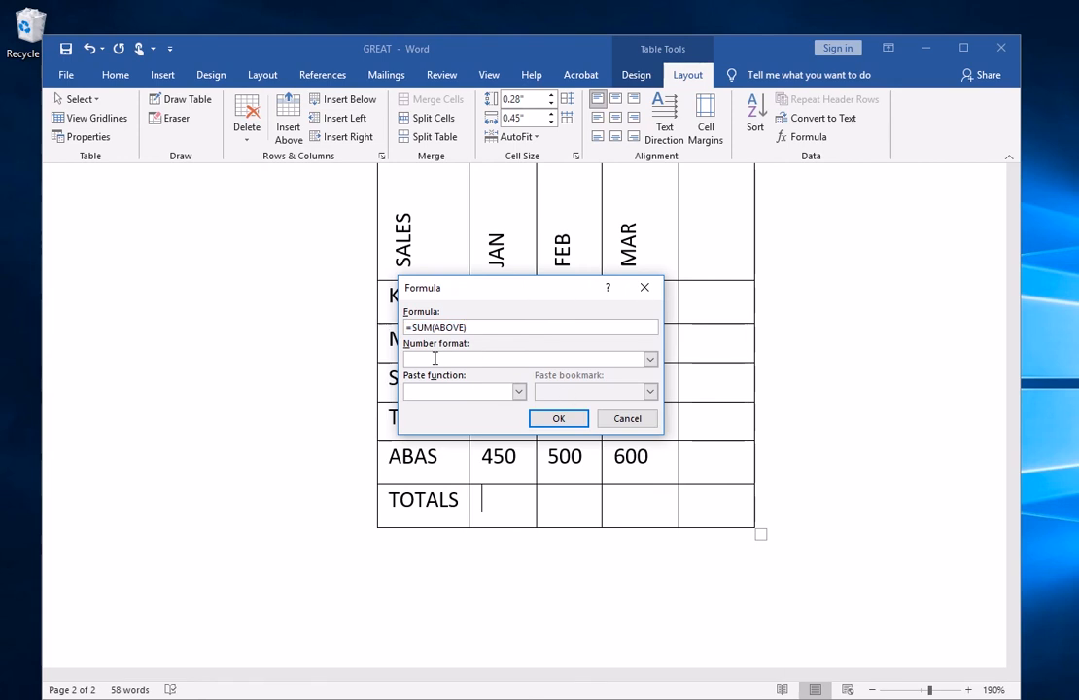
{"action": "left_click", "coordinate": [561, 419]}
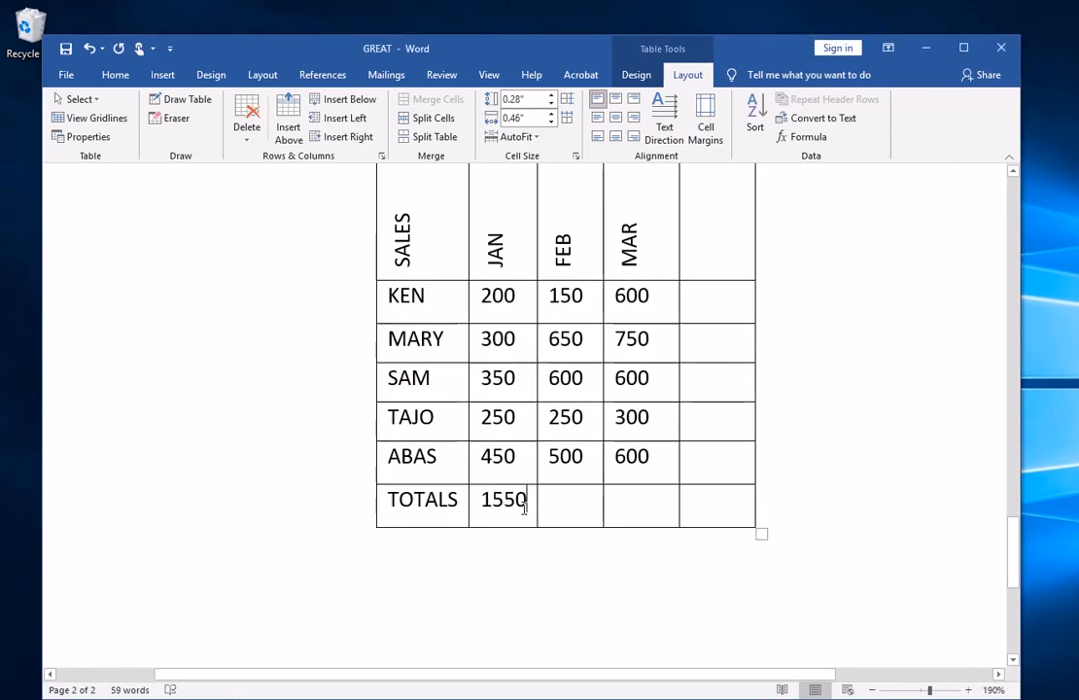
Insert the formula =SUM(ABOVE) in the FEB and MAR cells of the TOTALS row
{"action": "left_click", "coordinate": [576, 511]}
{"action": "left_click", "coordinate": [802, 136]}
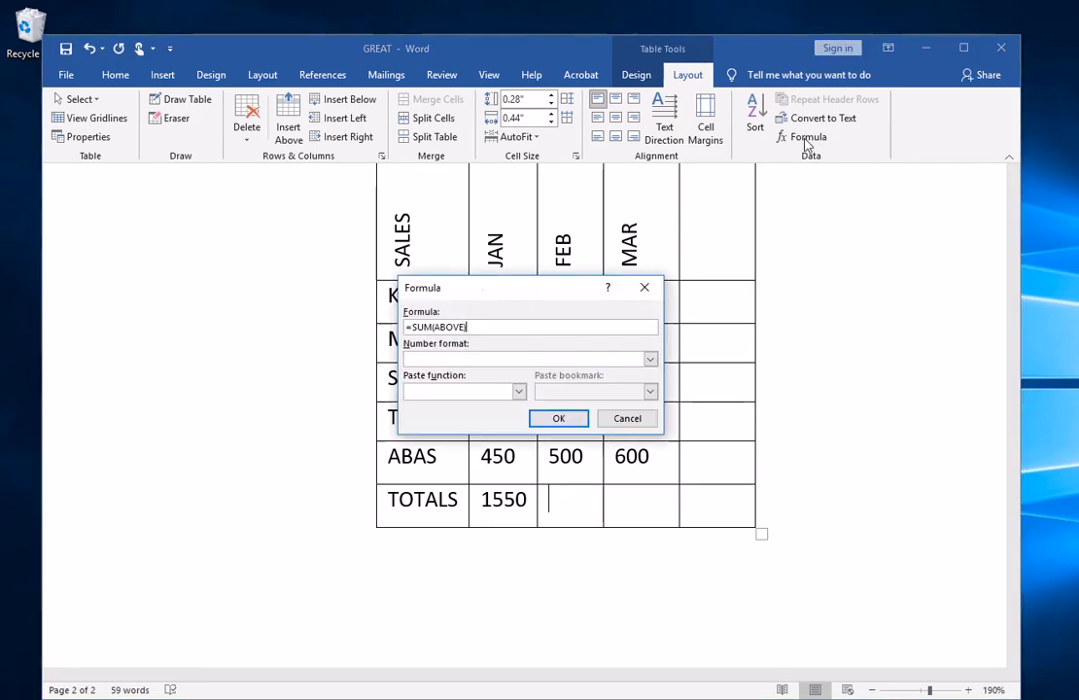
{"action": "left_click", "coordinate": [568, 422]}
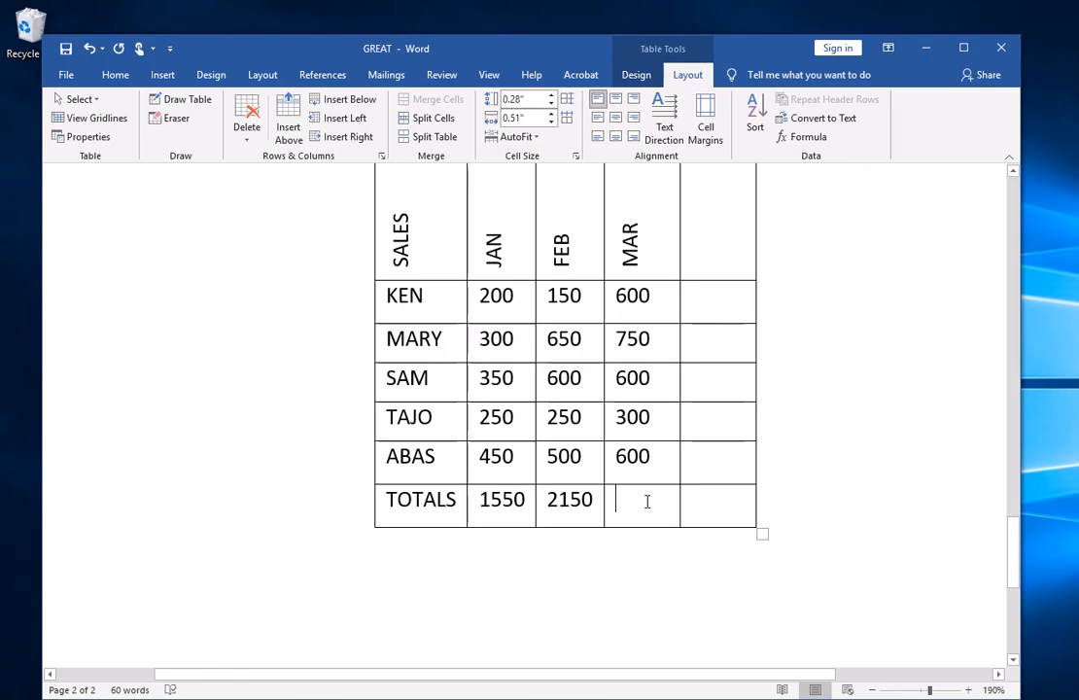
{"action": "left_click", "coordinate": [805, 136]}
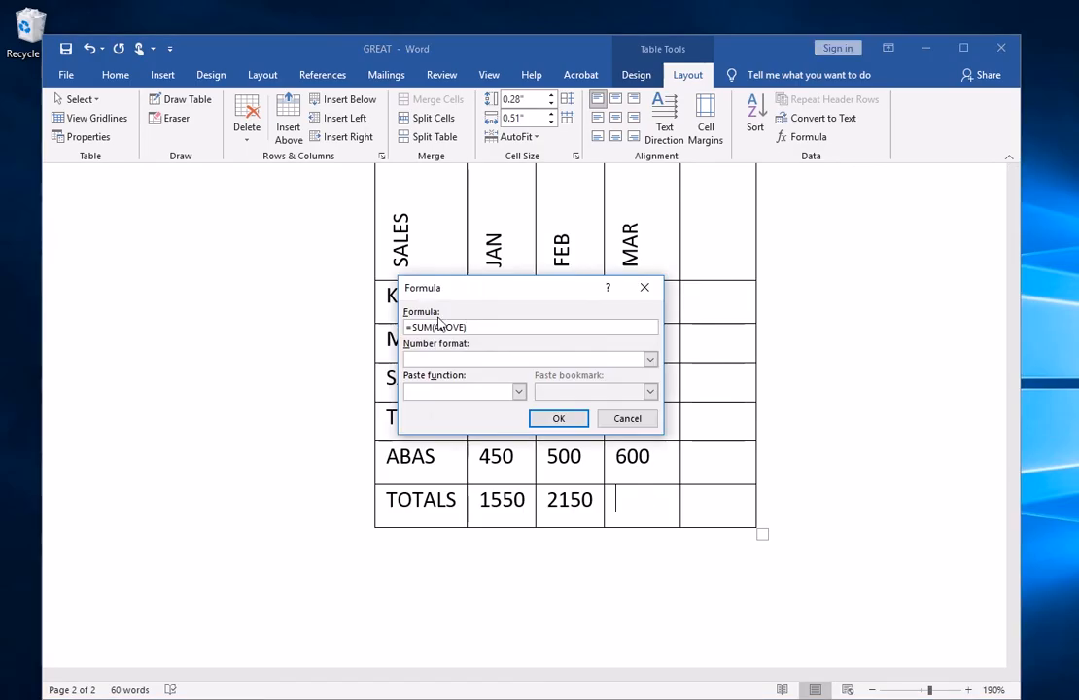
{"action": "left_click", "coordinate": [551, 420]}
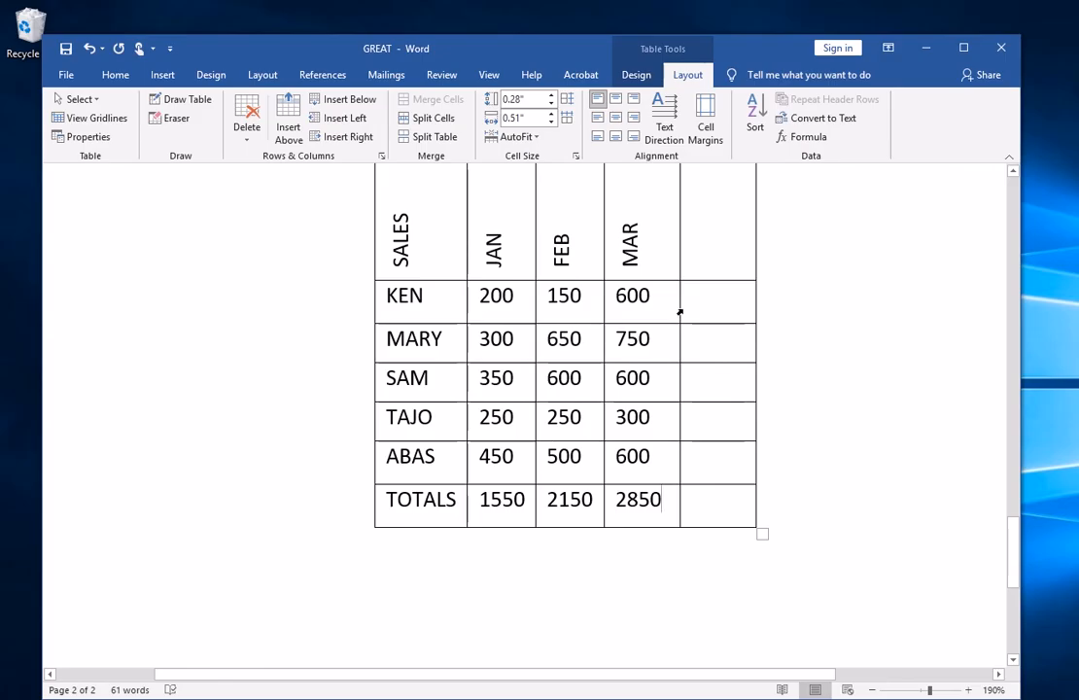
Enter the heading TOTALS above the empty column after MAR and rotate it vertically to match the other headings
{"action": "left_click", "coordinate": [724, 258]}
{"action": "type", "text": "TOTA"}
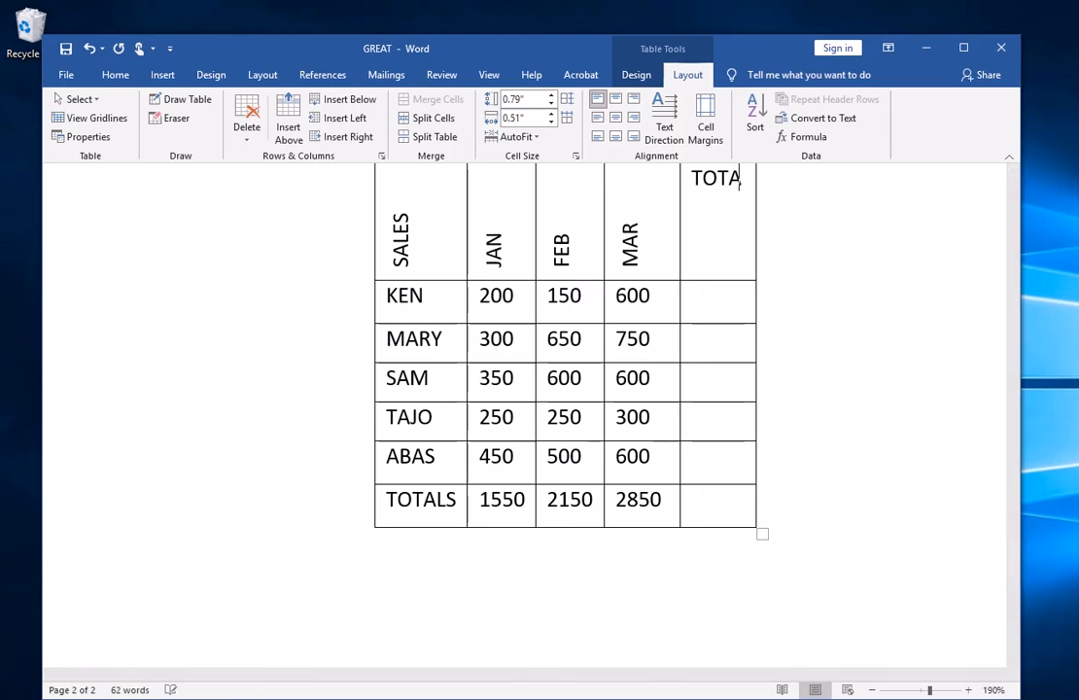
{"action": "type", "text": "LS"}
{"action": "key", "text": "Down"}
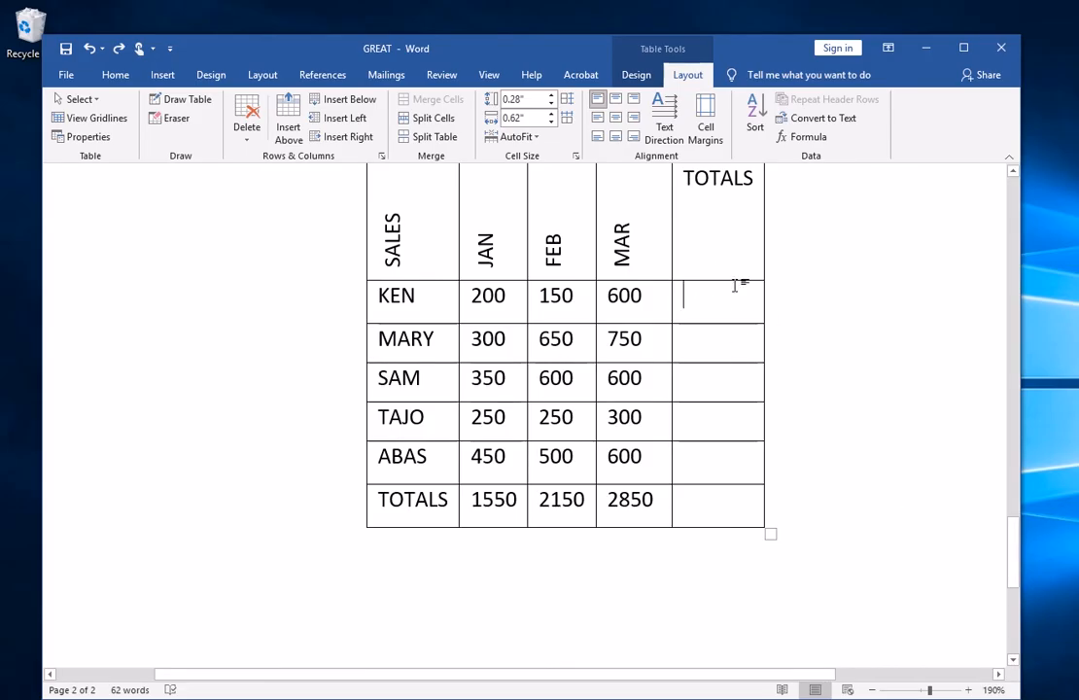
{"action": "left_click", "coordinate": [709, 180]}
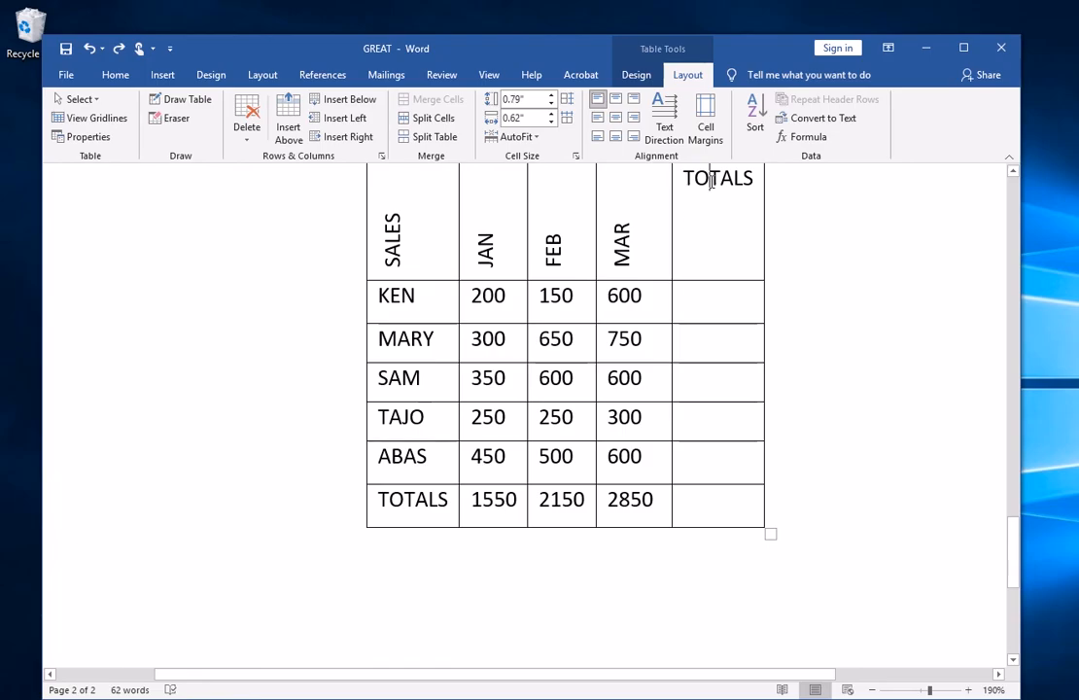
{"action": "left_click", "coordinate": [664, 136]}
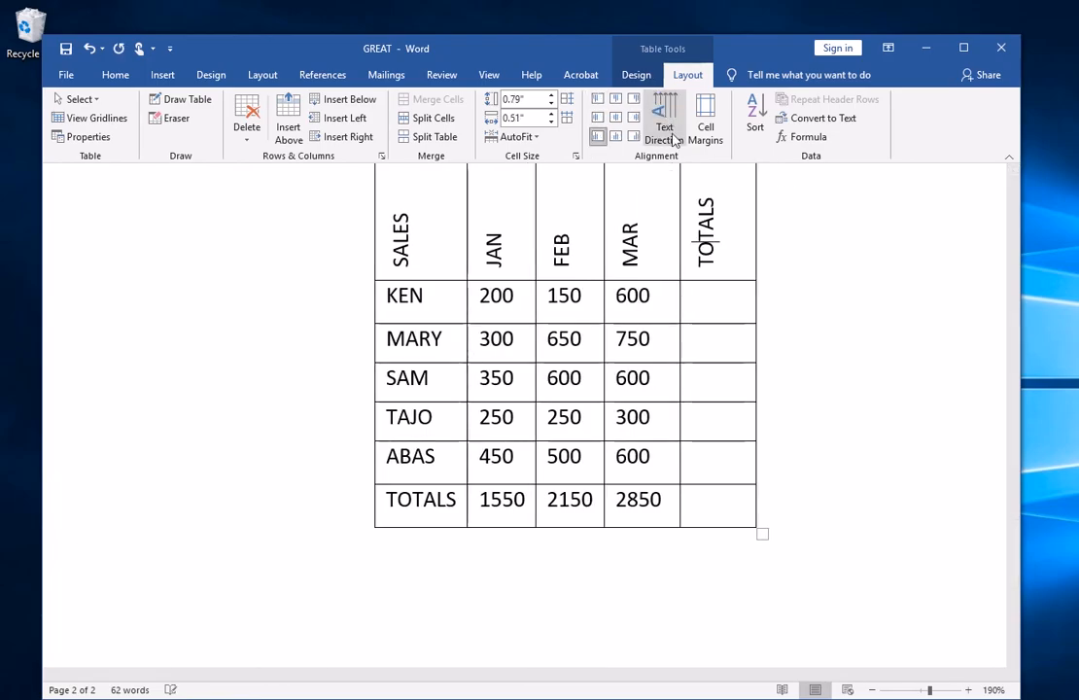
Insert the formula =SUM(LEFT) in the TOTALS column for the first salesperson's row
{"action": "left_click", "coordinate": [704, 306]}
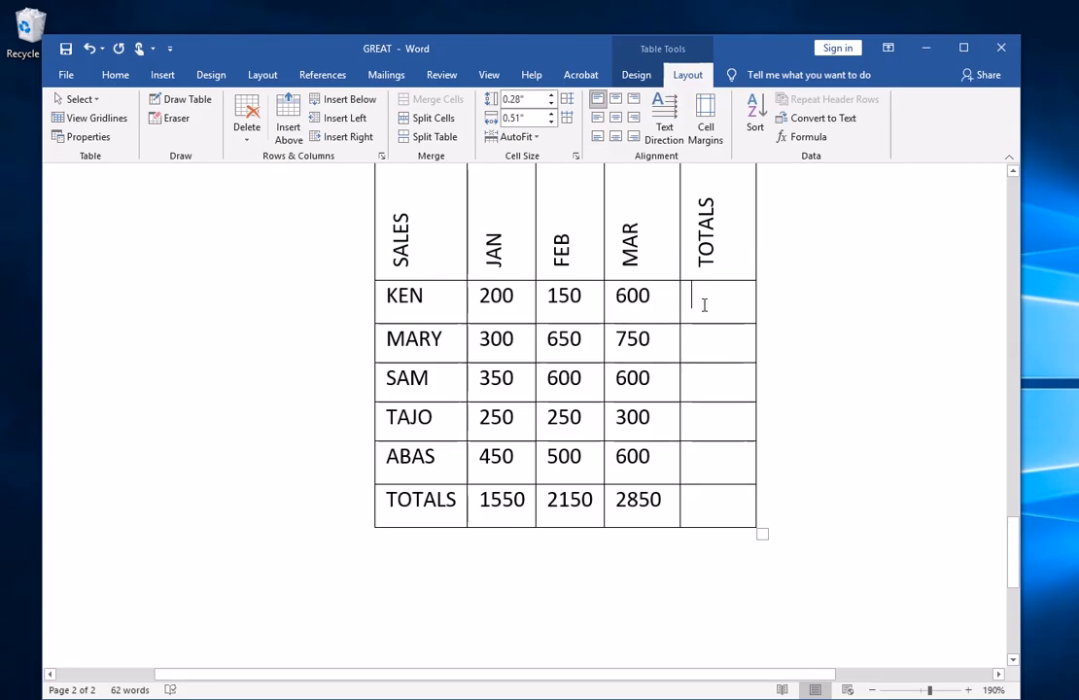
{"action": "left_click", "coordinate": [811, 141]}
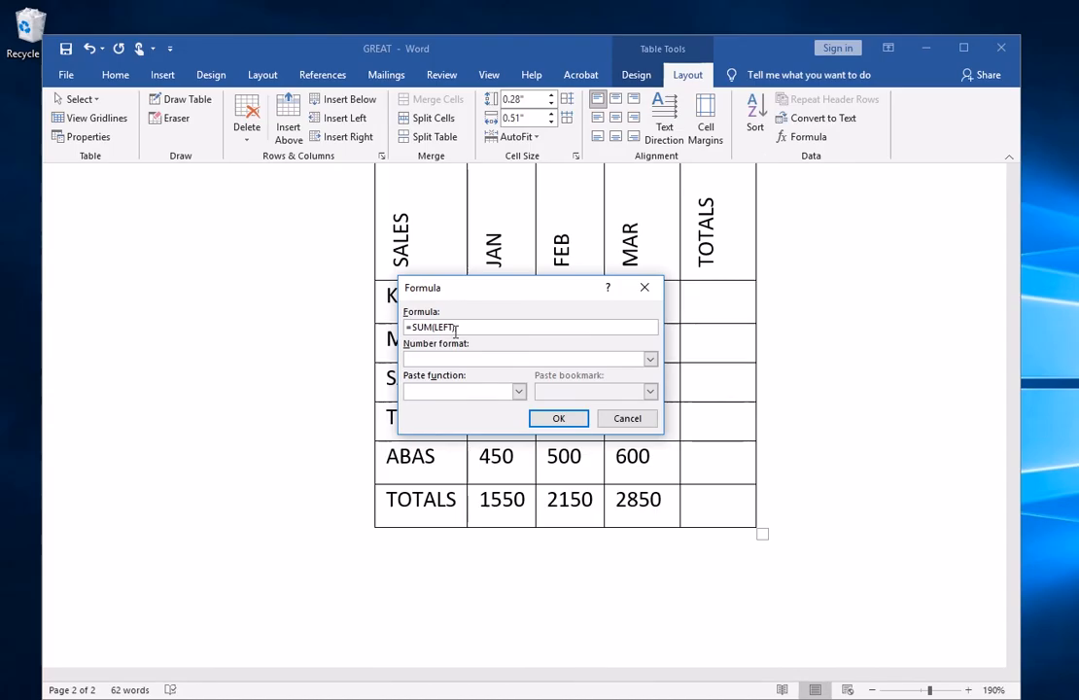
{"action": "left_click_drag", "start_coordinate": [504, 291], "coordinate": [508, 392]}
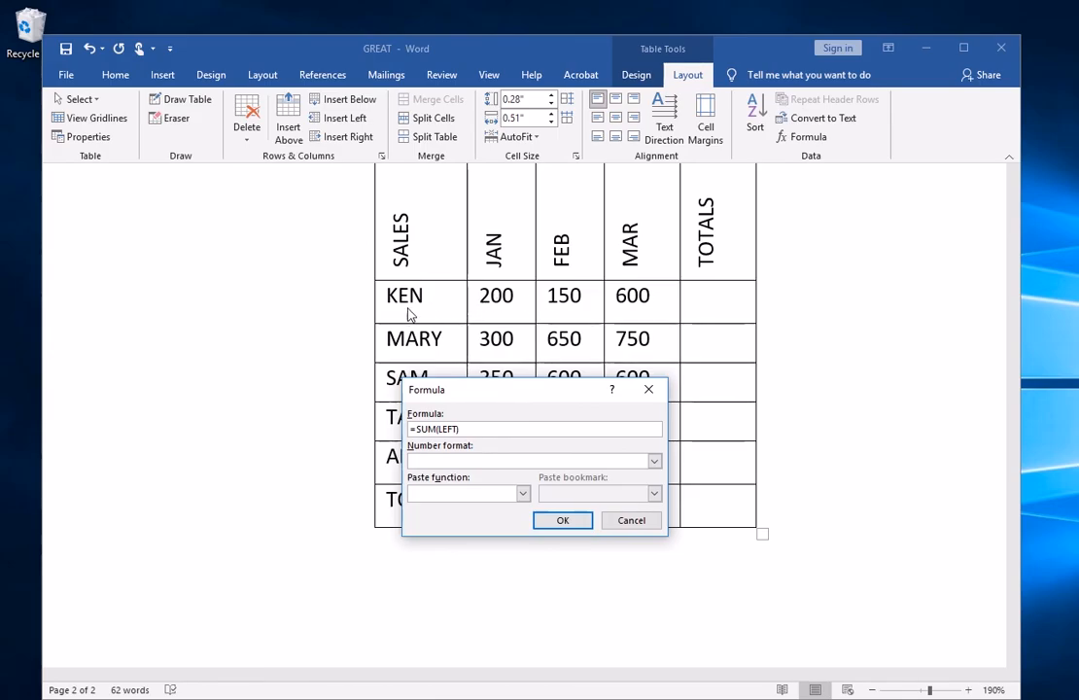
{"action": "left_click_drag", "start_coordinate": [509, 388], "coordinate": [477, 261]}
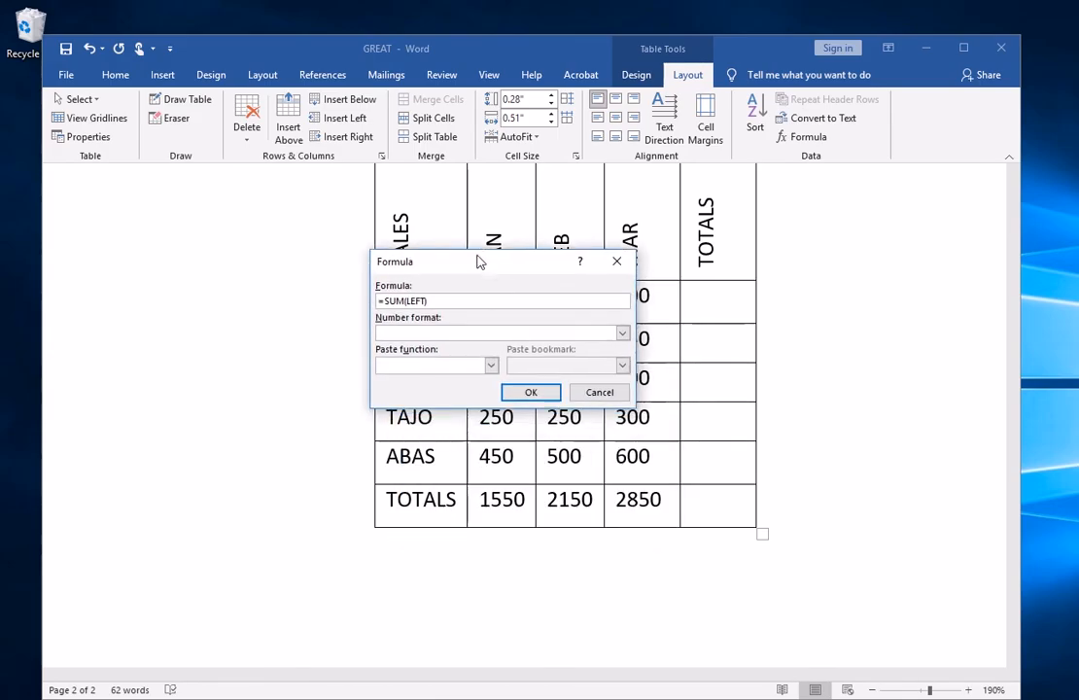
{"action": "left_click", "coordinate": [530, 392]}
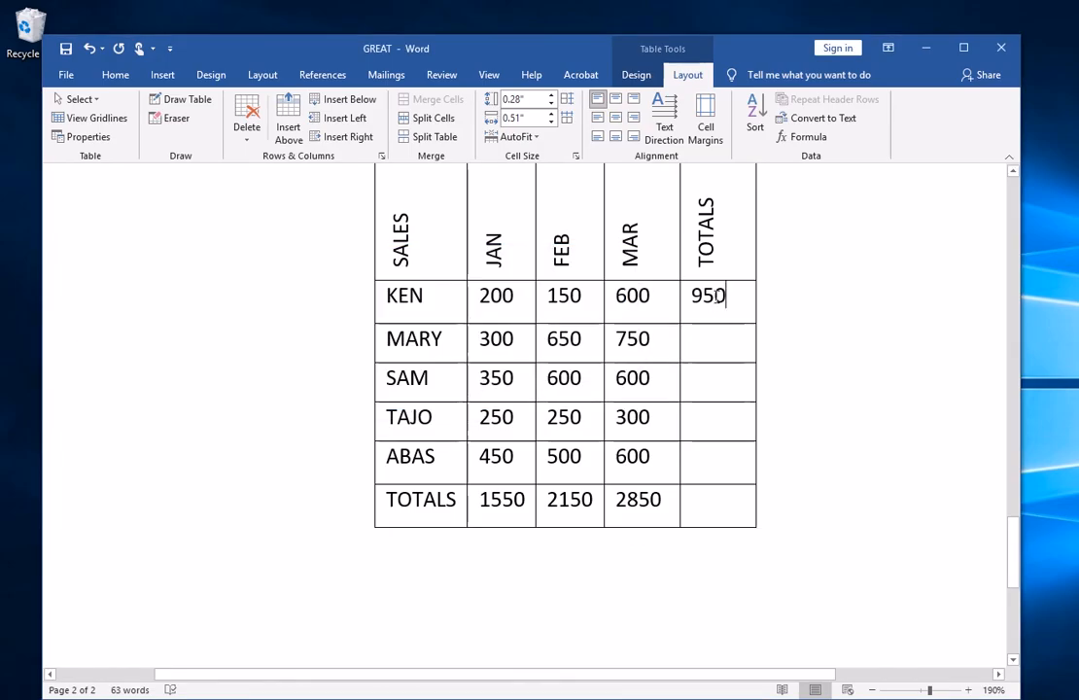
Copy the first salesperson's total formula into the TOTALS cells of the four salesperson rows below
{"action": "left_click", "coordinate": [688, 299]}
{"action": "double_click", "coordinate": [687, 299]}
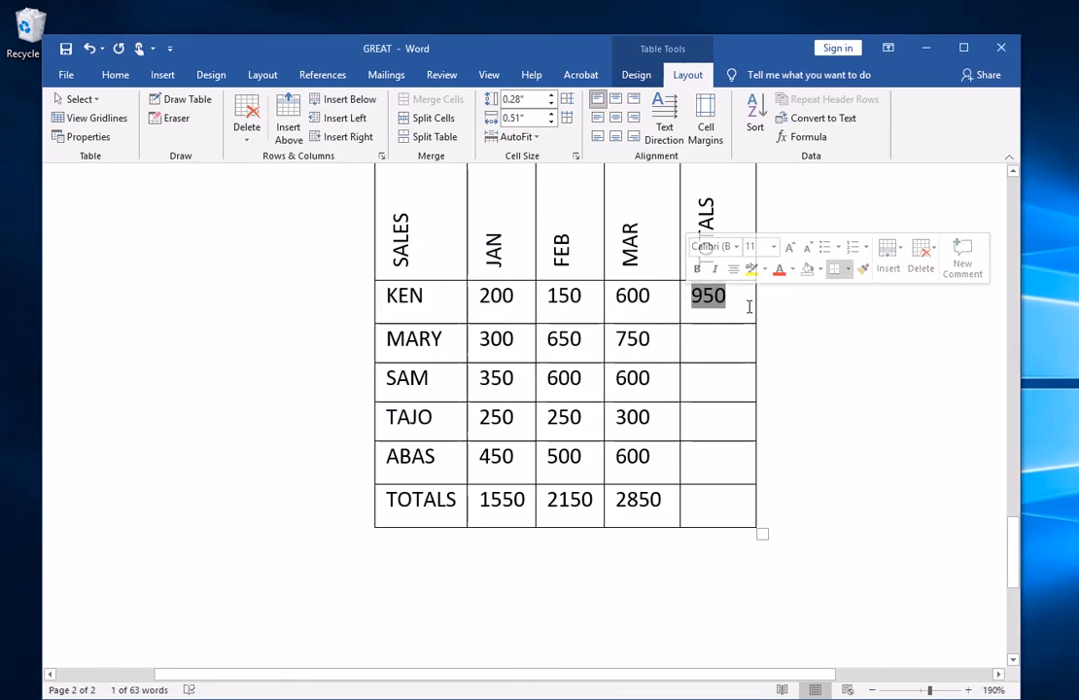
{"action": "left_click", "coordinate": [725, 353]}
{"action": "left_click_drag", "start_coordinate": [724, 353], "coordinate": [717, 458]}
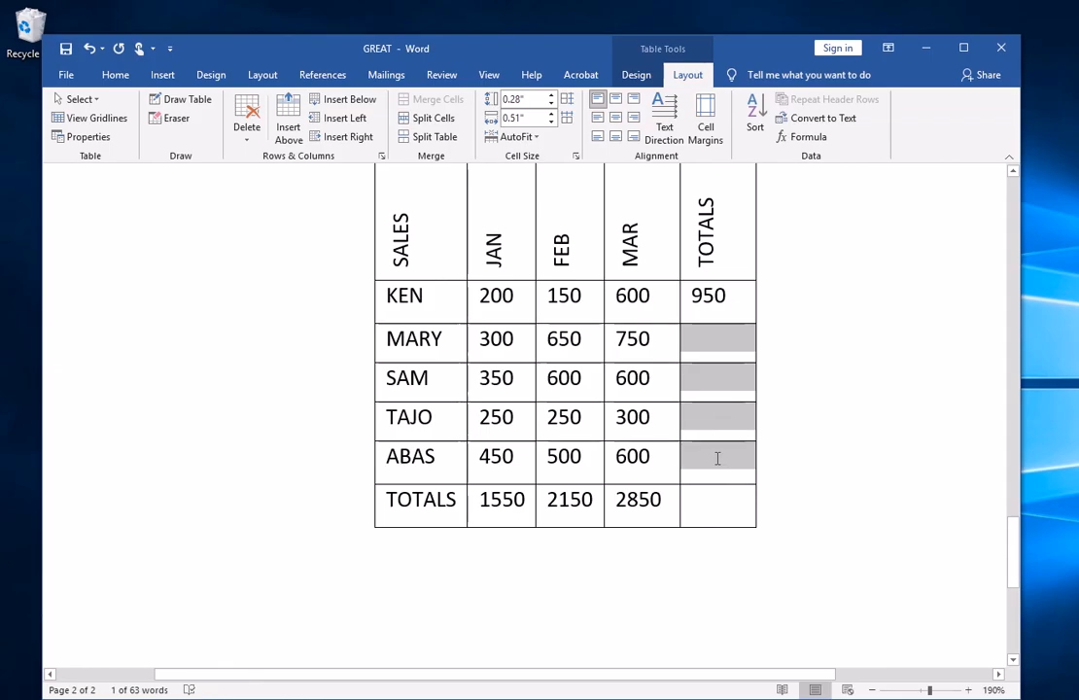
{"action": "left_click", "coordinate": [721, 349]}
{"action": "left_click_drag", "start_coordinate": [716, 337], "coordinate": [706, 464]}
{"action": "key", "text": "ctrl+v"}
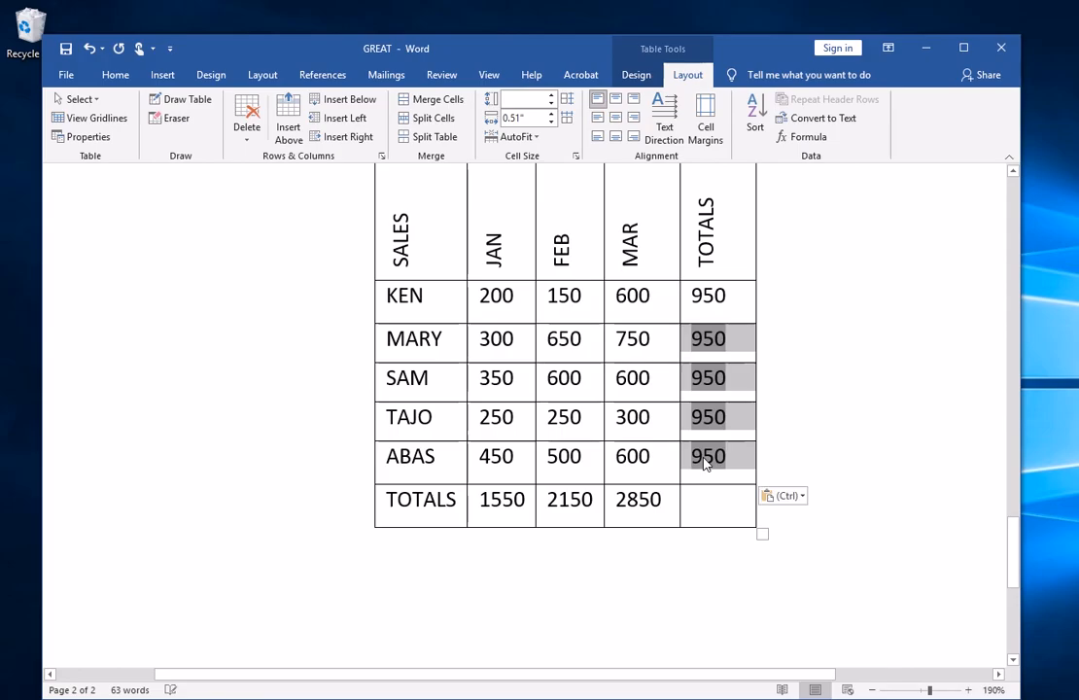
Update the pasted formula fields in the TOTALS column for the second through fifth salesperson rows
{"action": "left_click", "coordinate": [726, 340]}
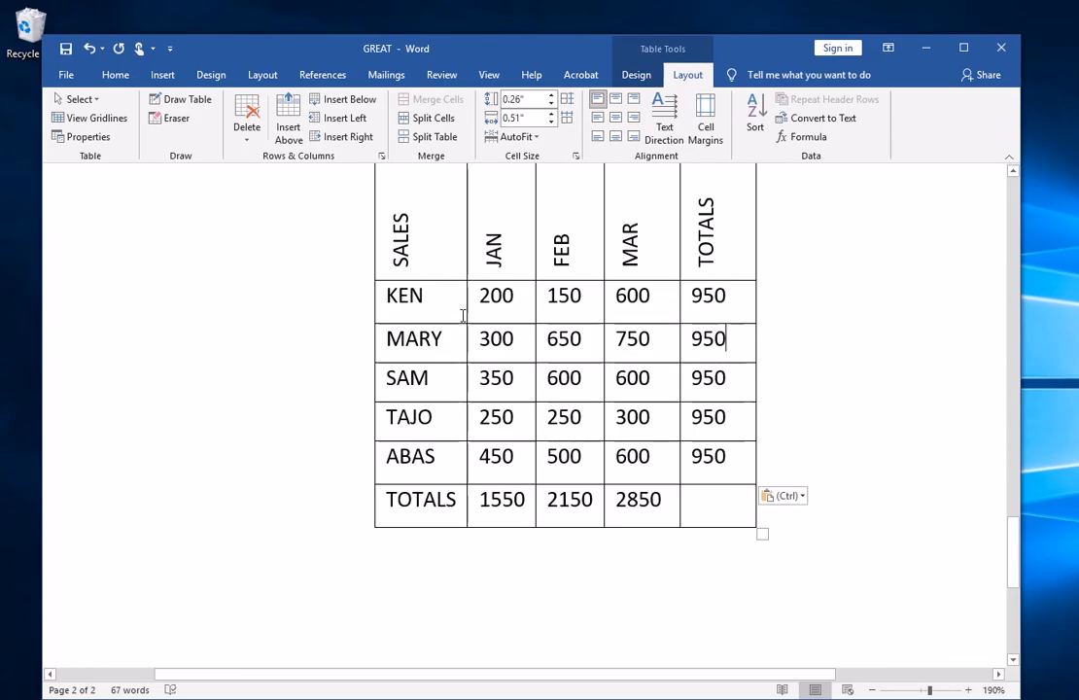
{"action": "right_click", "coordinate": [710, 342]}
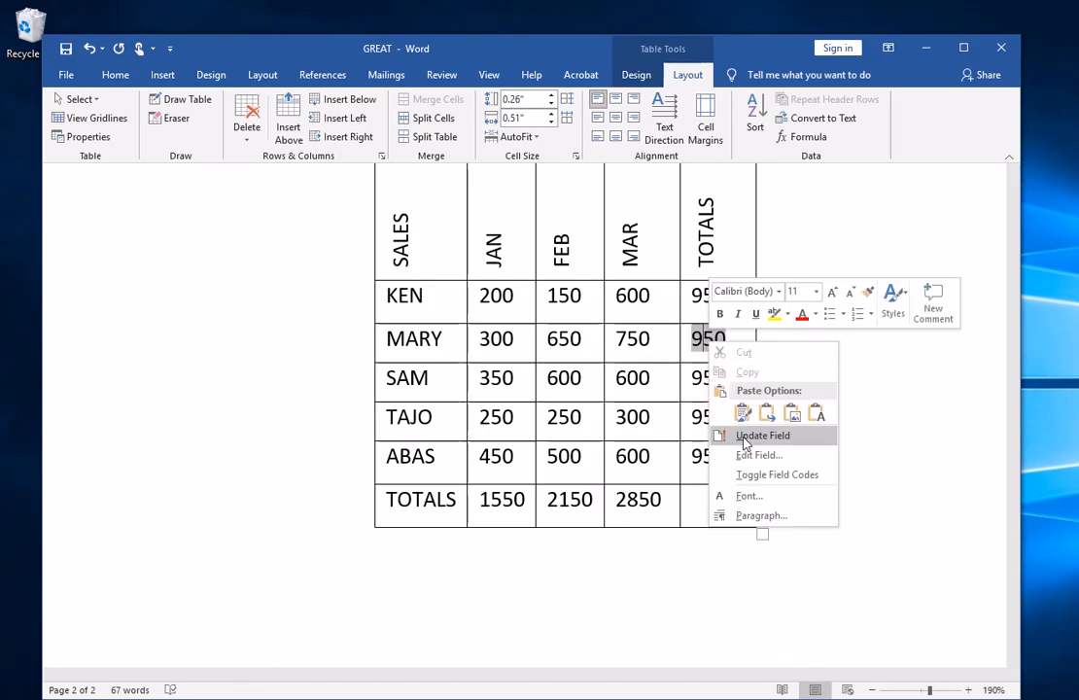
{"action": "left_click", "coordinate": [739, 435]}
{"action": "right_click", "coordinate": [709, 381]}
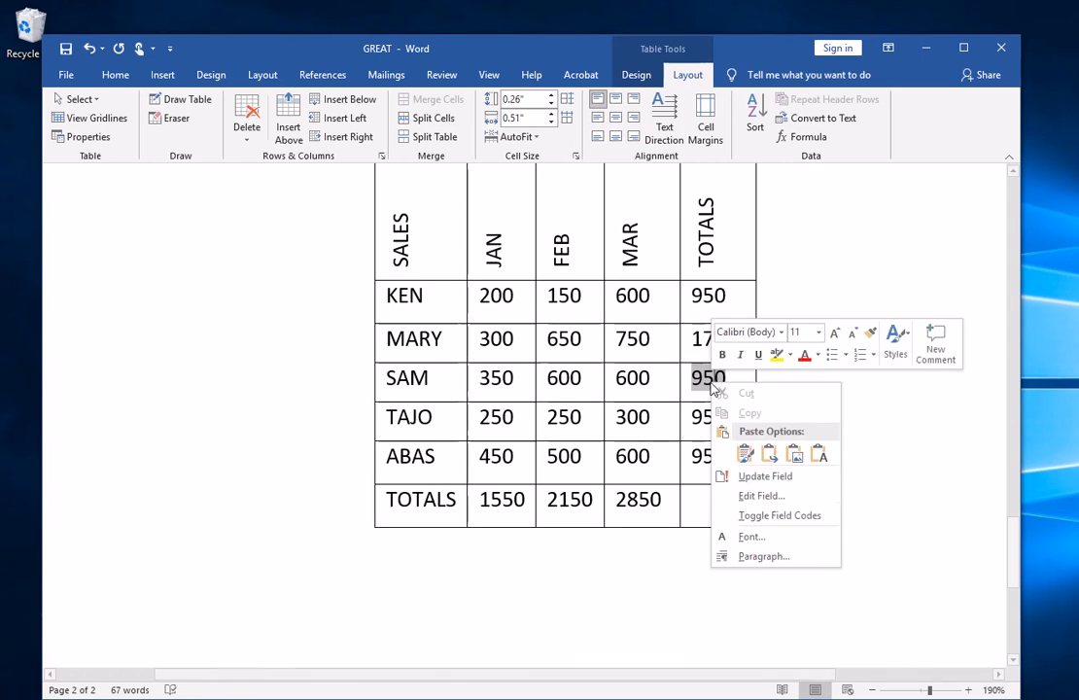
{"action": "left_click", "coordinate": [757, 478]}
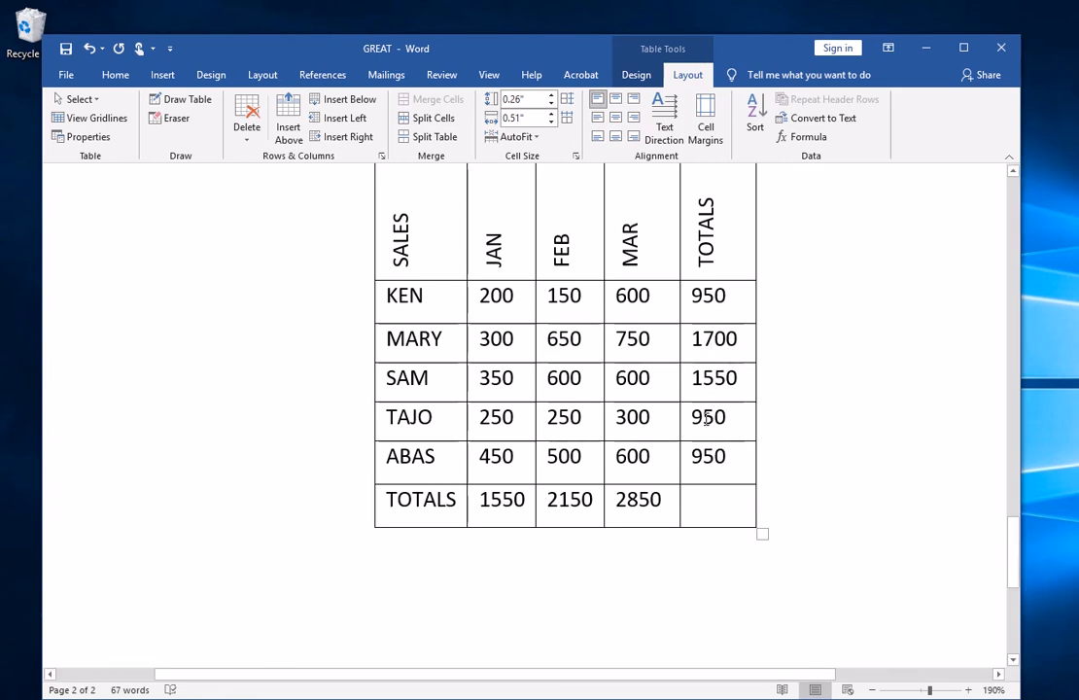
{"action": "right_click", "coordinate": [708, 420]}
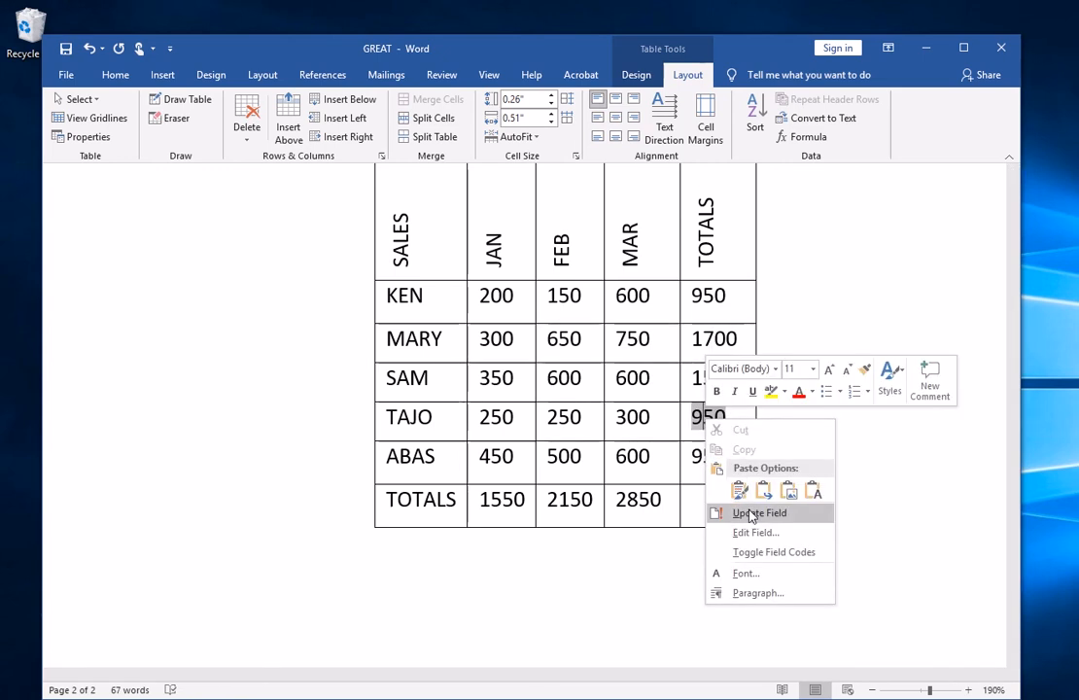
{"action": "left_click", "coordinate": [731, 512]}
{"action": "right_click", "coordinate": [707, 459]}
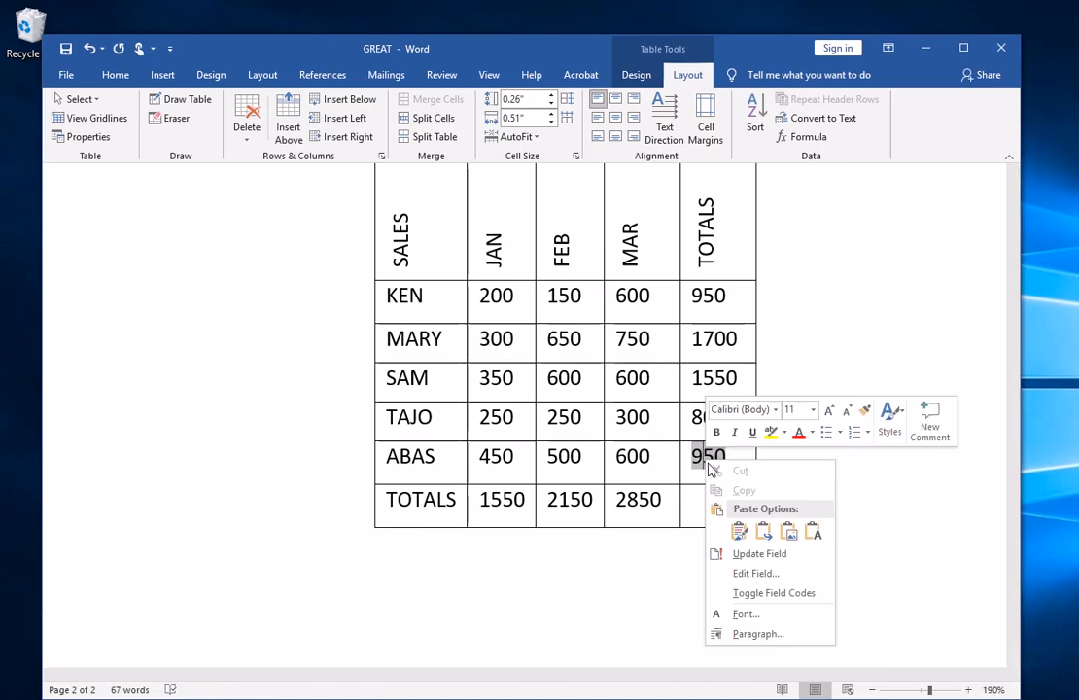
{"action": "left_click", "coordinate": [755, 554]}
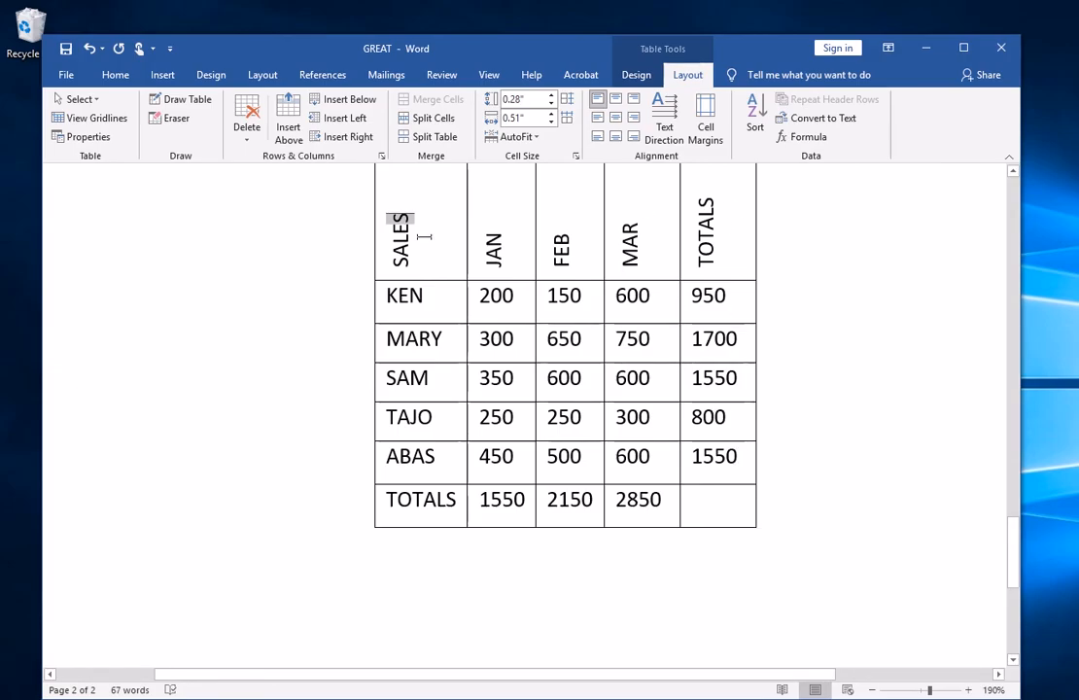
Sort the five salesperson rows by TOTALS in descending order, treating the month headings as the header row and excluding the bottom totals row
{"action": "left_click_drag", "start_coordinate": [420, 229], "coordinate": [708, 456]}
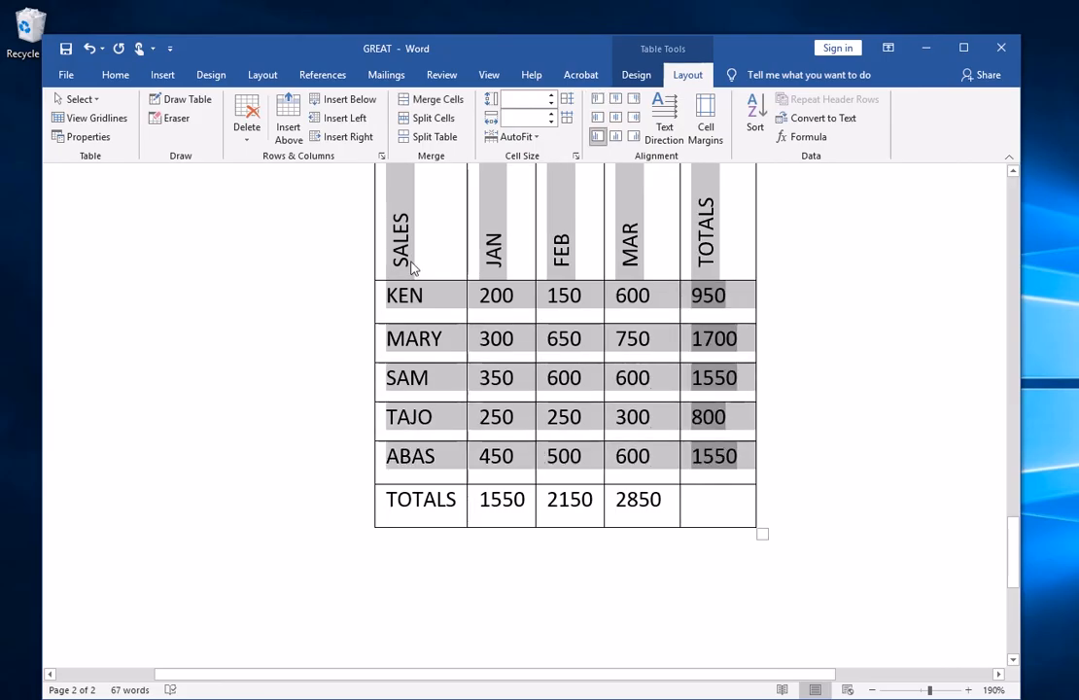
{"action": "scroll", "coordinate": [414, 255], "scroll_direction": "up", "scroll_amount": 1}
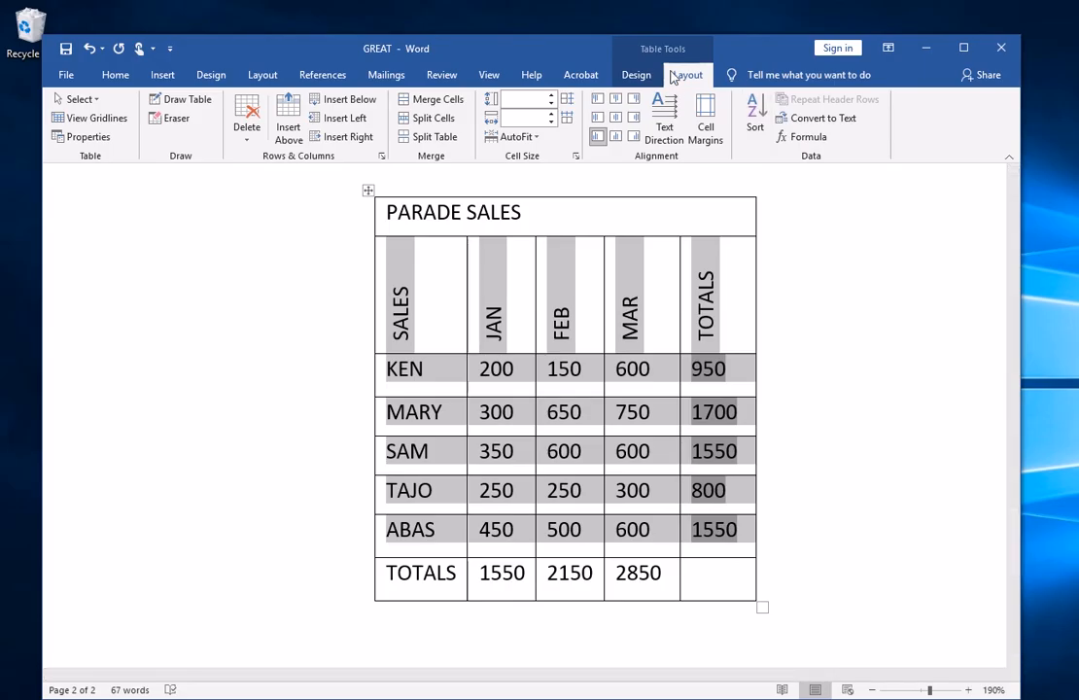
{"action": "left_click", "coordinate": [756, 119]}
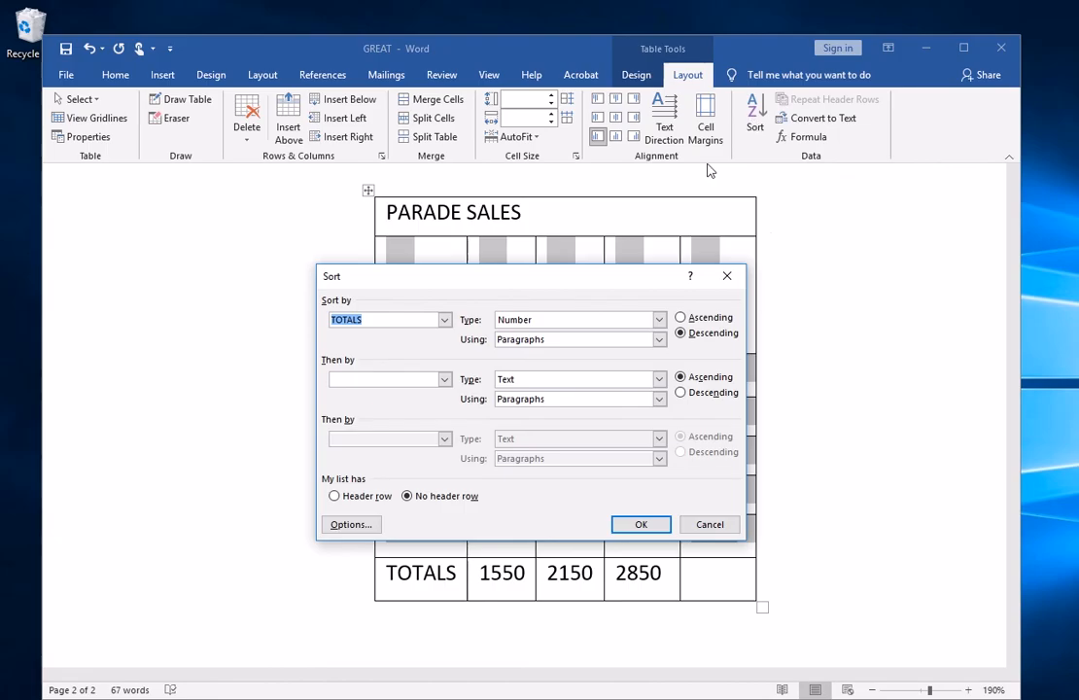
{"action": "left_click", "coordinate": [334, 497]}
{"action": "left_click", "coordinate": [444, 320]}
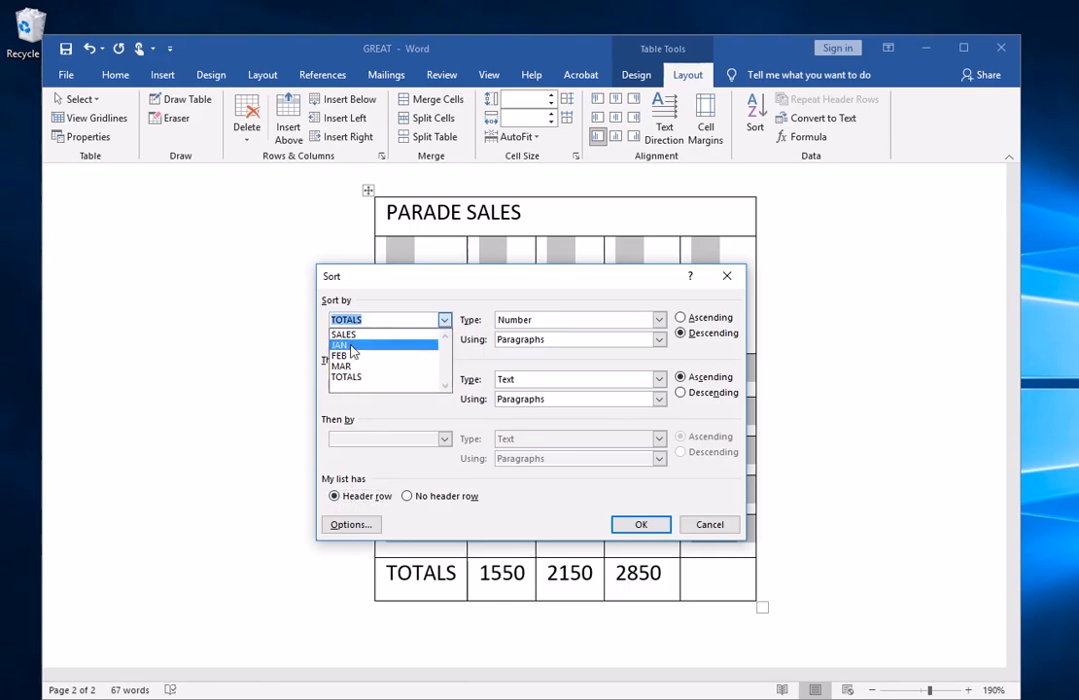
{"action": "left_click", "coordinate": [347, 379]}
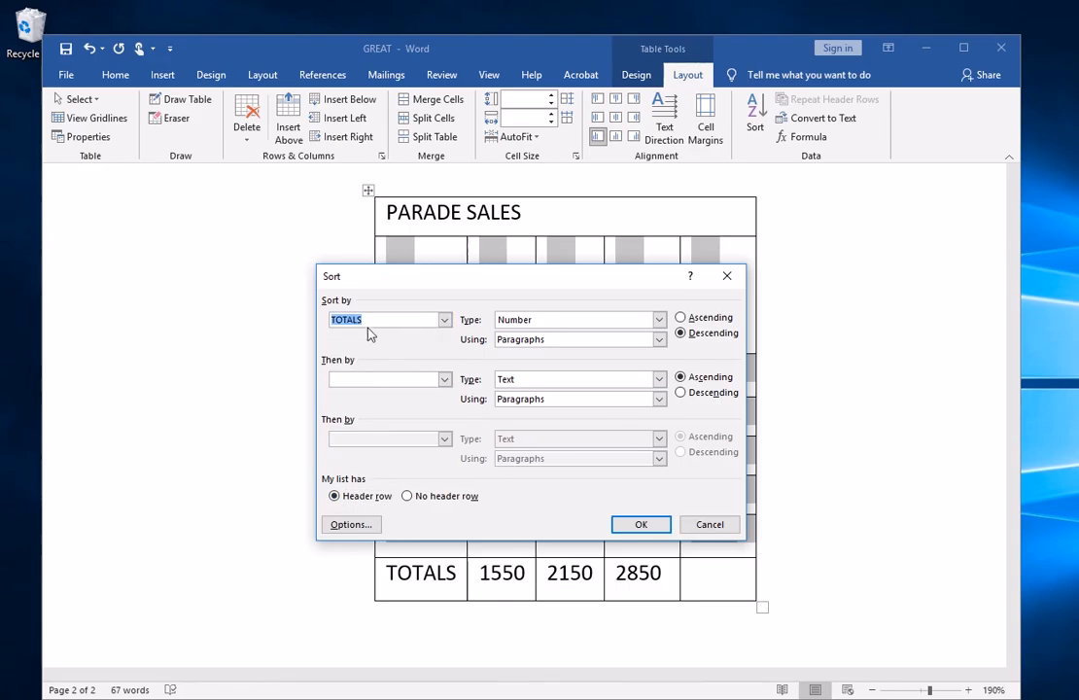
{"action": "left_click", "coordinate": [680, 321]}
{"action": "left_click", "coordinate": [681, 334]}
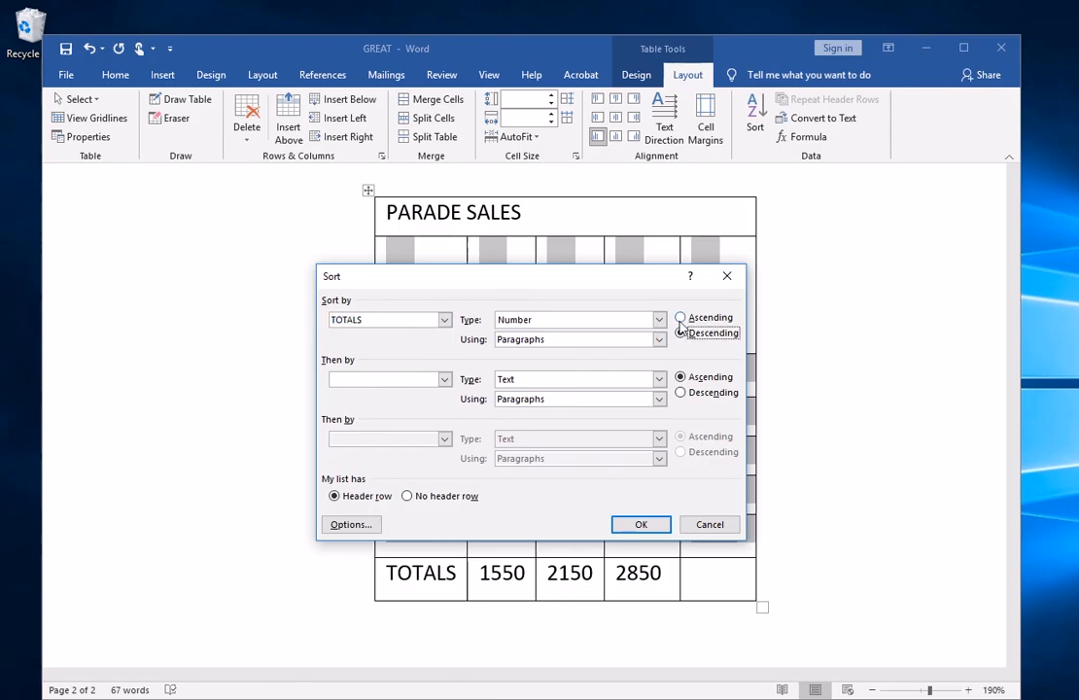
{"action": "left_click", "coordinate": [680, 318]}
{"action": "left_click", "coordinate": [681, 334]}
{"action": "left_click", "coordinate": [644, 526]}
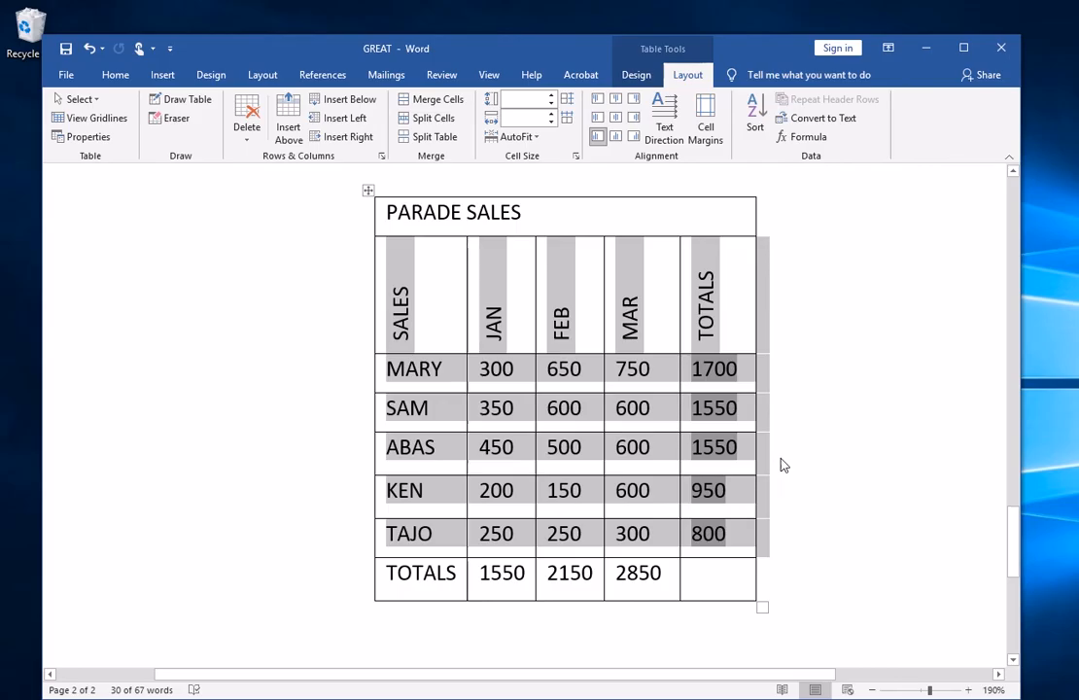
{"action": "left_click", "coordinate": [615, 469]}
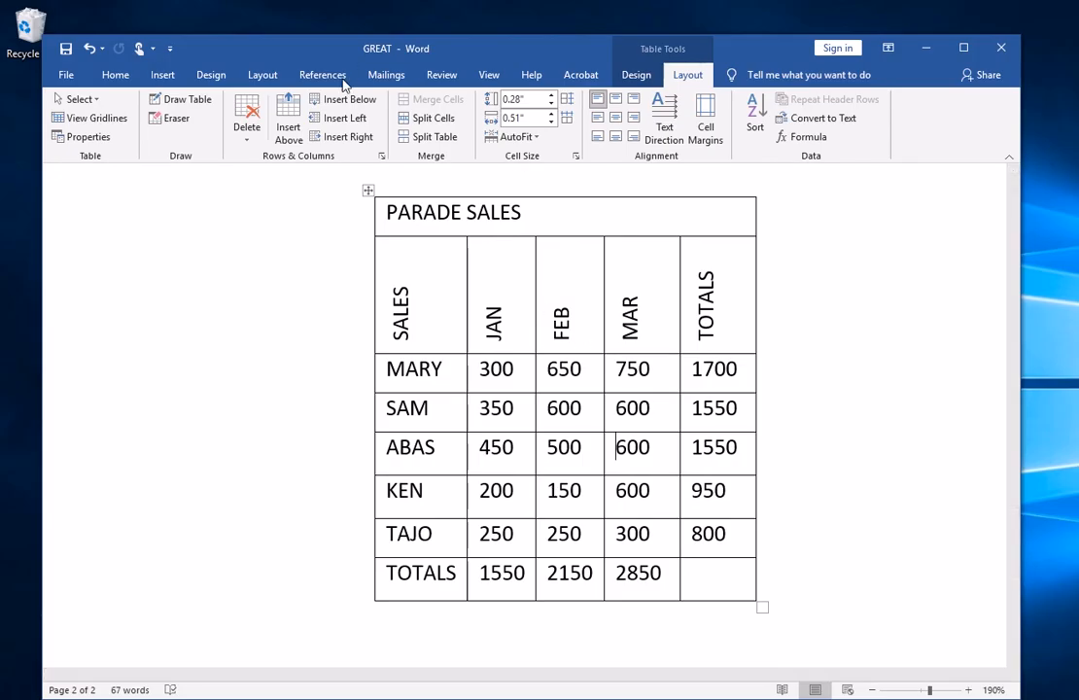
Add a custom red text watermark reading GOMBE to the document
{"action": "left_click", "coordinate": [212, 75]}
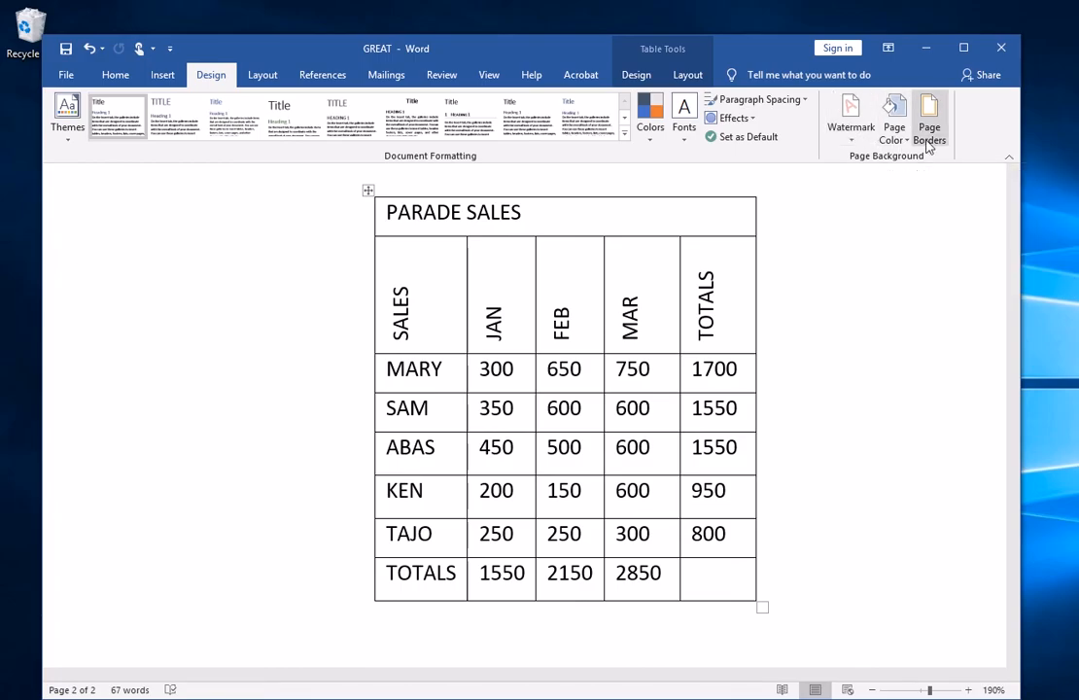
{"action": "left_click", "coordinate": [850, 145]}
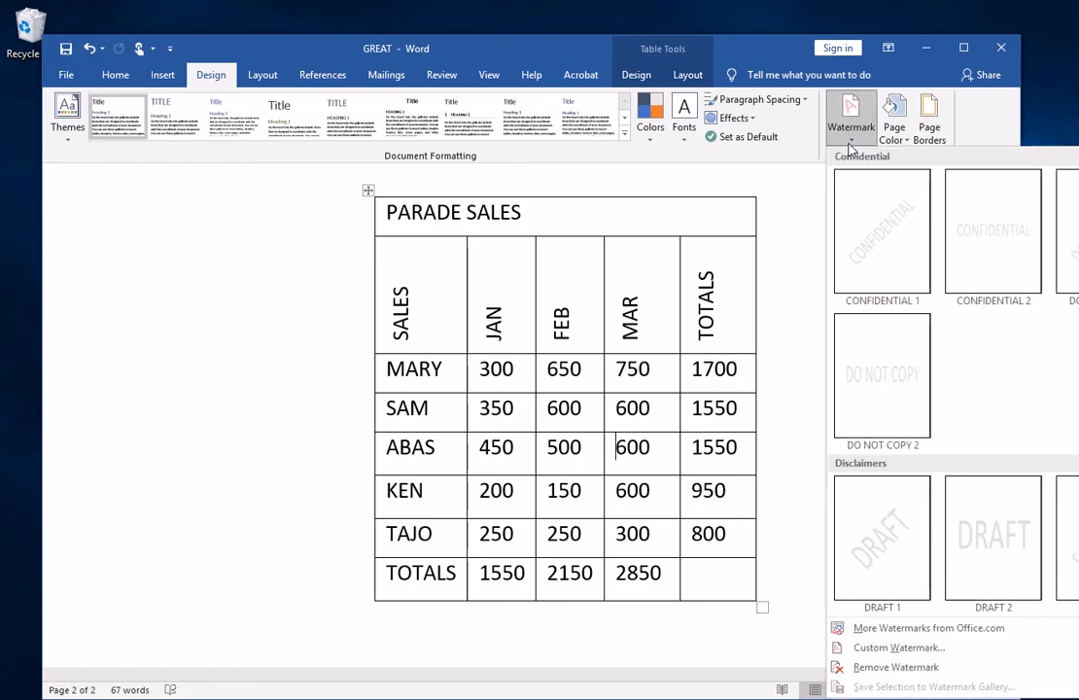
{"action": "left_click", "coordinate": [874, 649]}
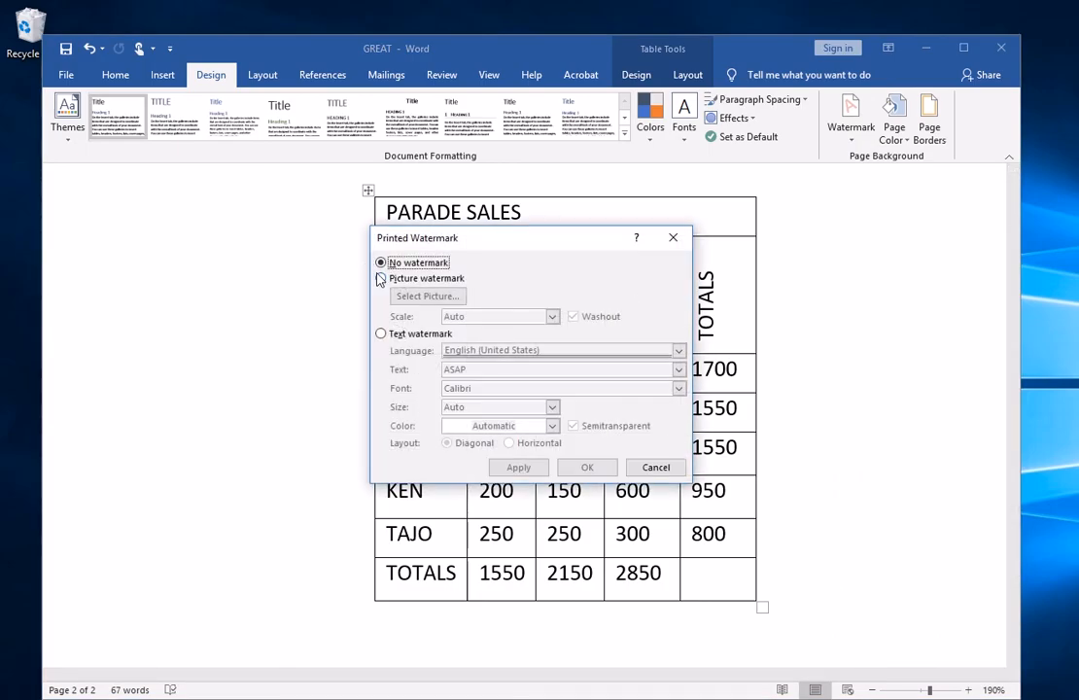
{"action": "left_click", "coordinate": [381, 334]}
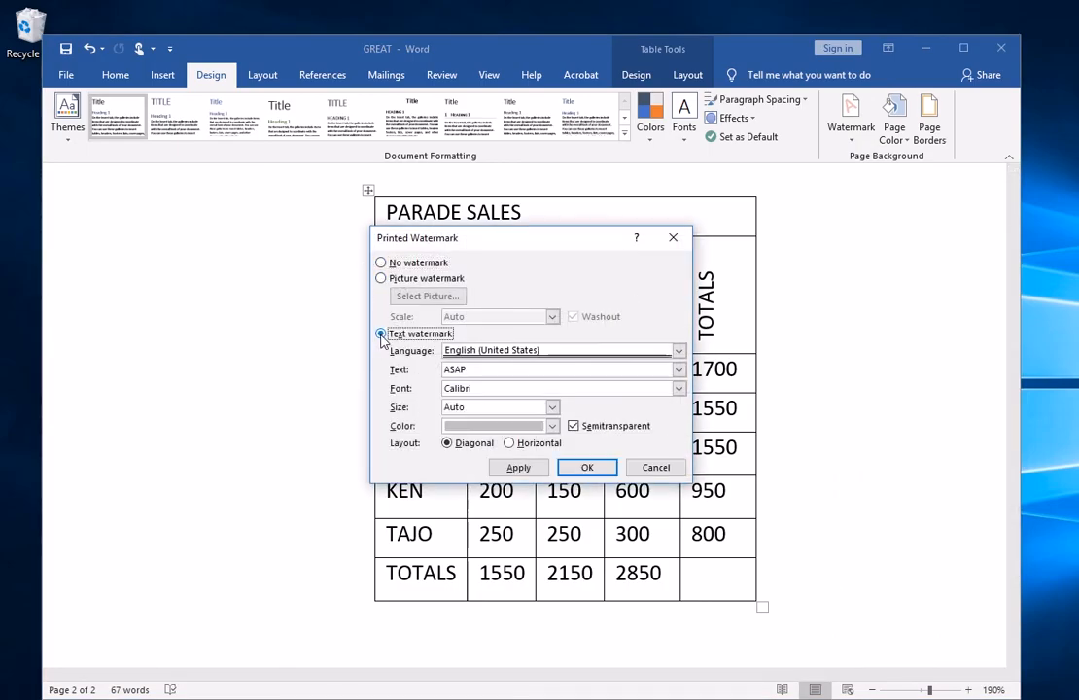
{"action": "left_click_drag", "start_coordinate": [475, 369], "coordinate": [429, 370]}
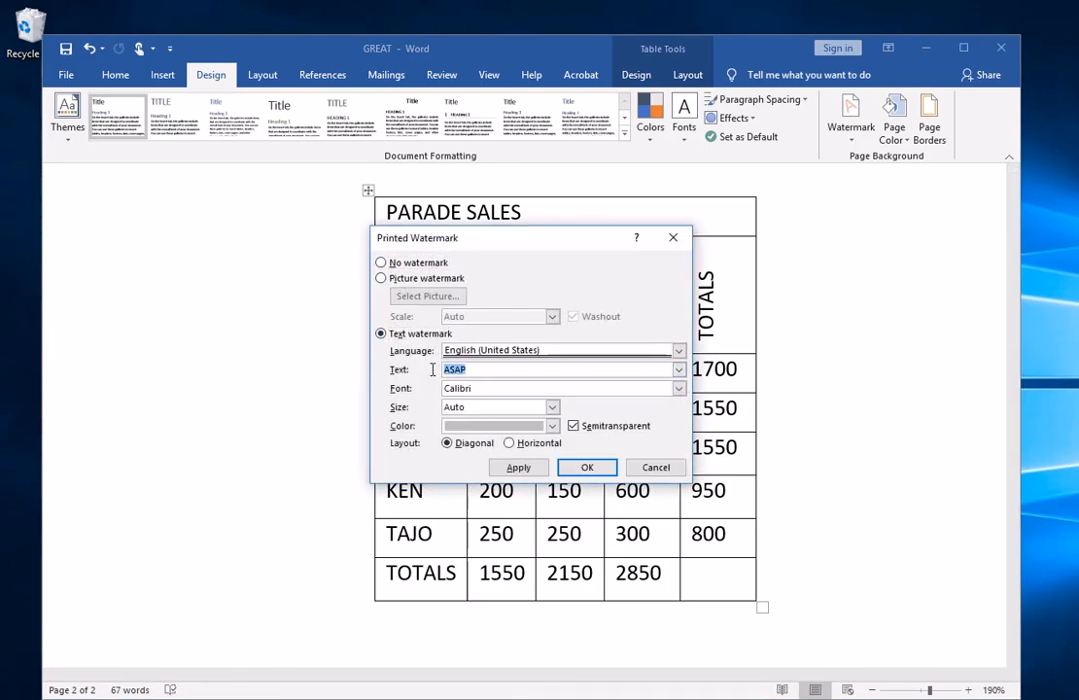
{"action": "type", "text": "GOMBE"}
{"action": "left_click", "coordinate": [552, 427]}
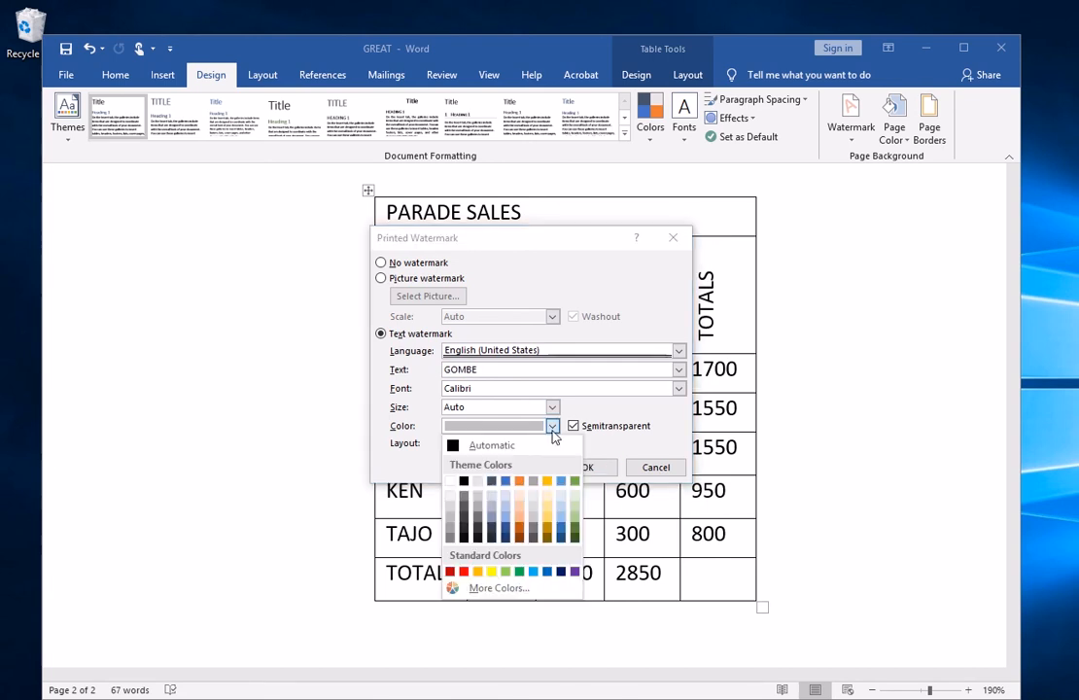
{"action": "left_click", "coordinate": [464, 572]}
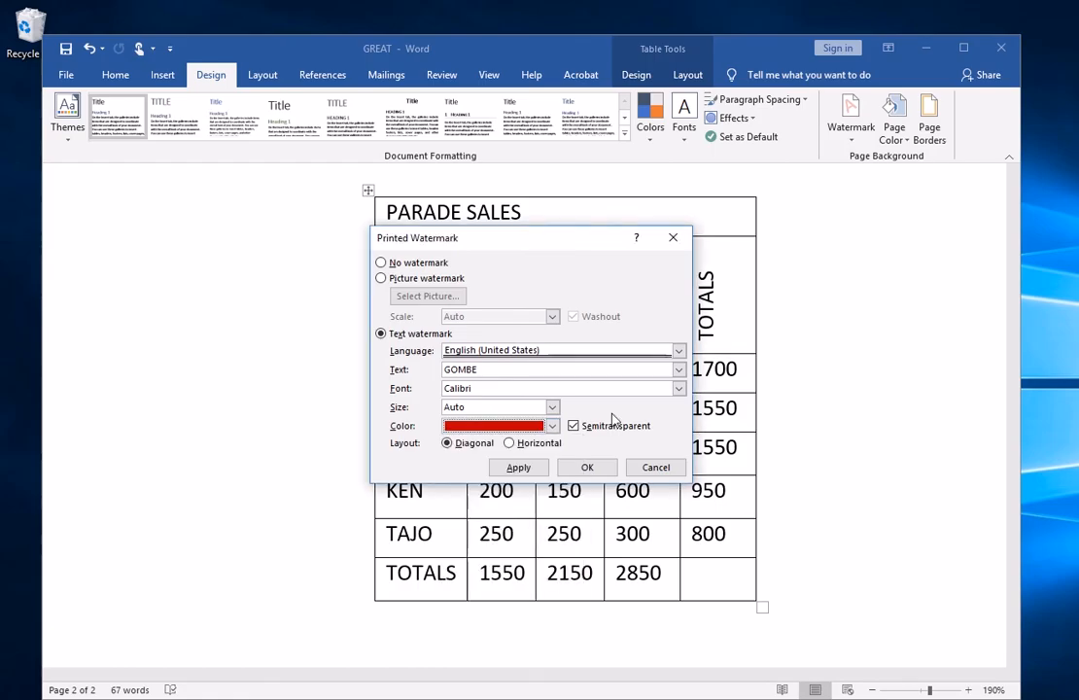
{"action": "left_click", "coordinate": [532, 470]}
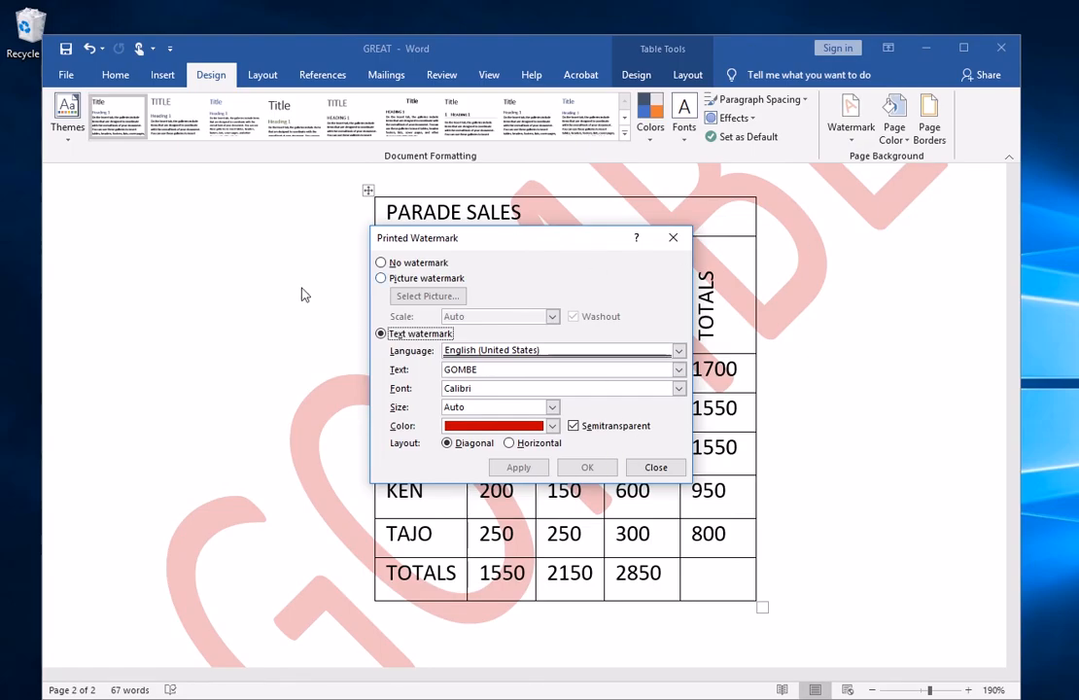
{"action": "left_click", "coordinate": [655, 467]}
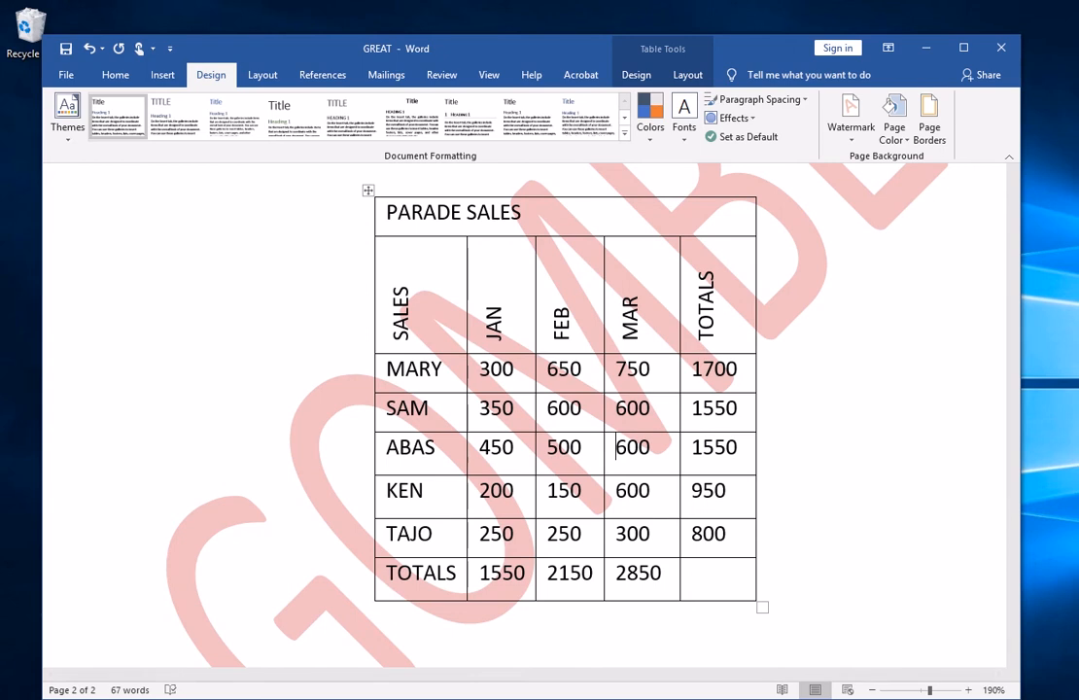
Fill the page background with the Parchment texture
{"action": "left_click", "coordinate": [908, 142]}
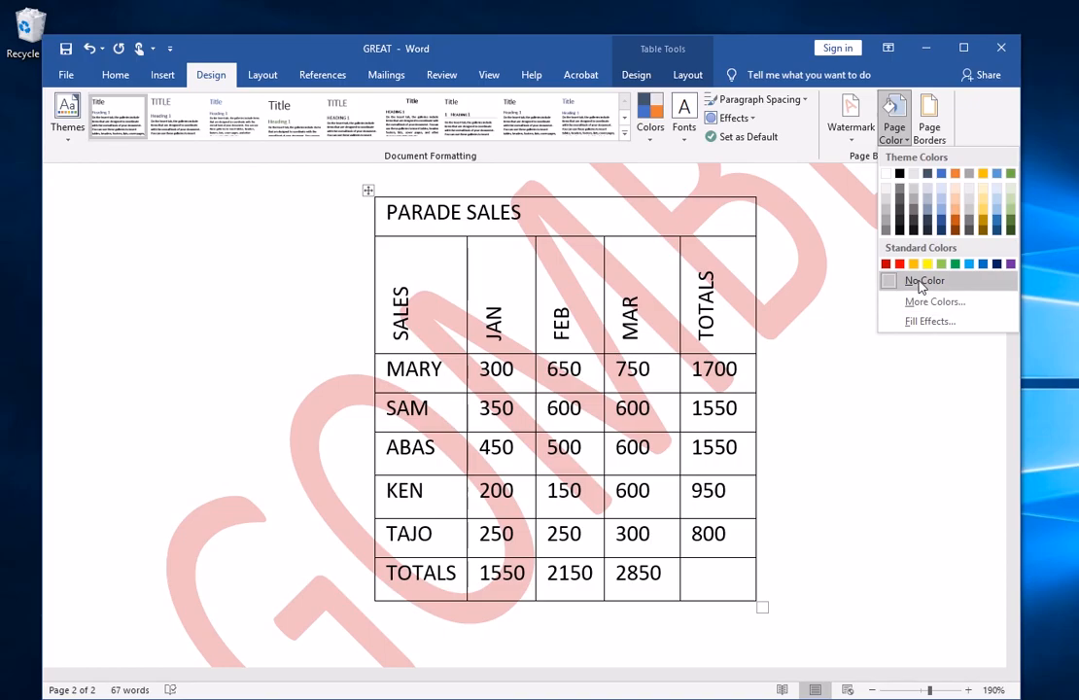
{"action": "left_click", "coordinate": [927, 329]}
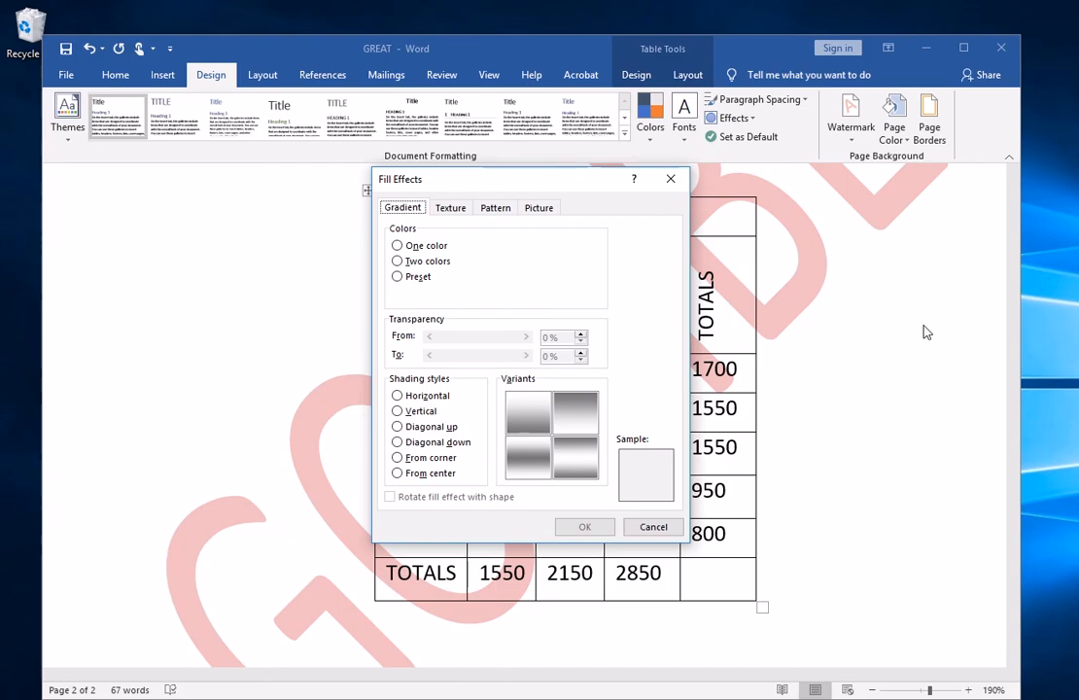
{"action": "left_click", "coordinate": [453, 208]}
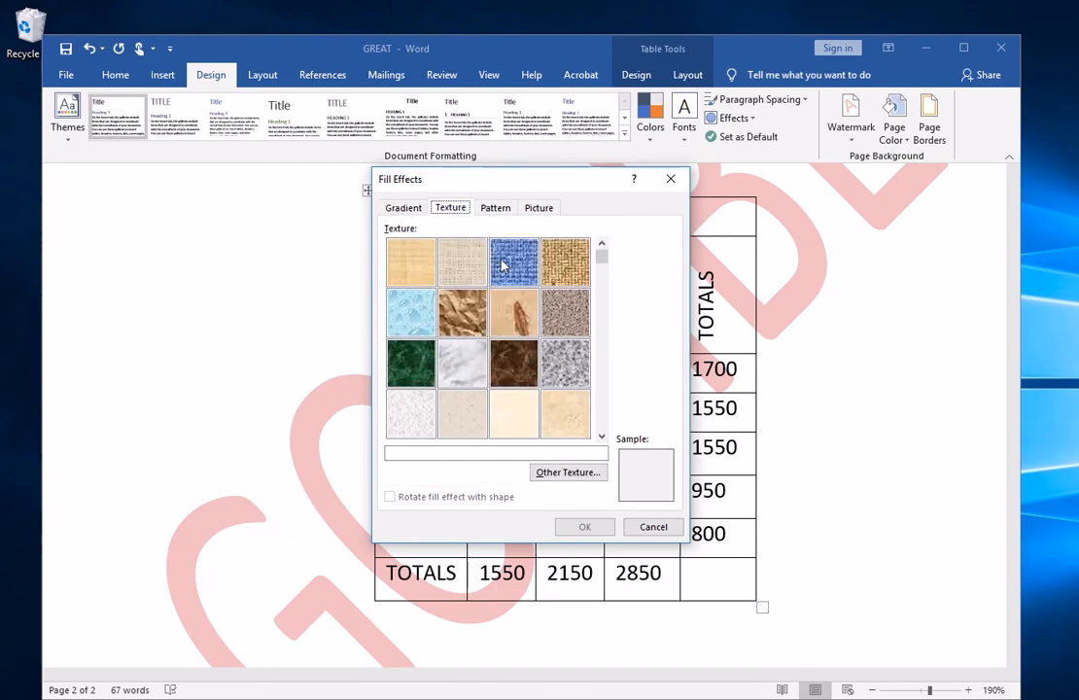
{"action": "left_click", "coordinate": [562, 415]}
{"action": "left_click", "coordinate": [532, 413]}
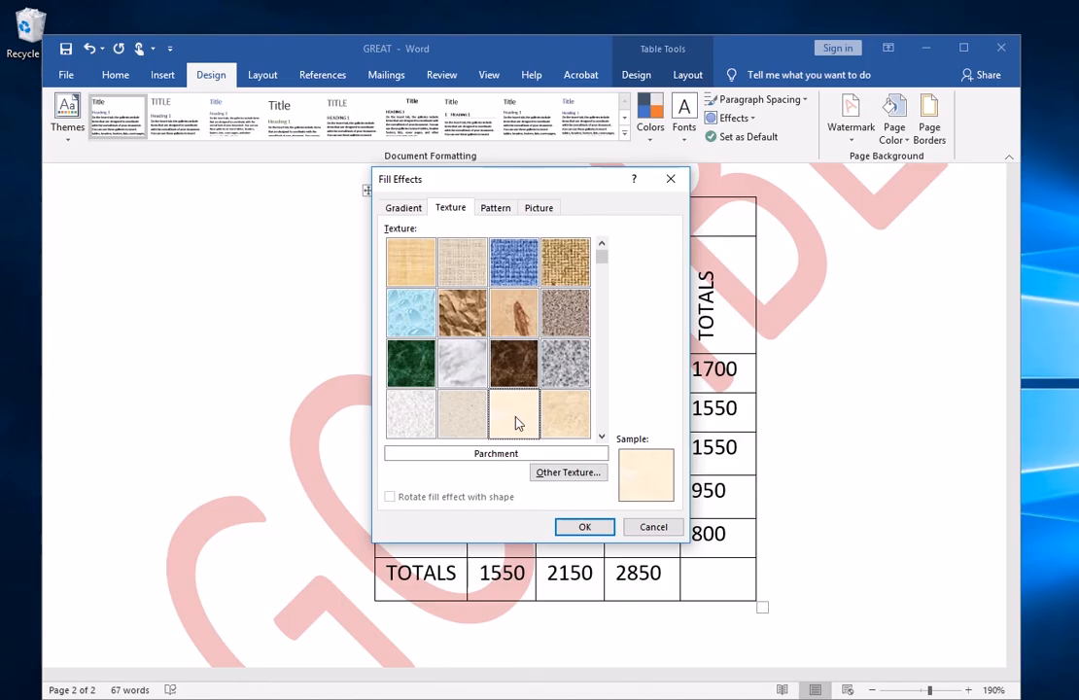
{"action": "left_click", "coordinate": [583, 526]}
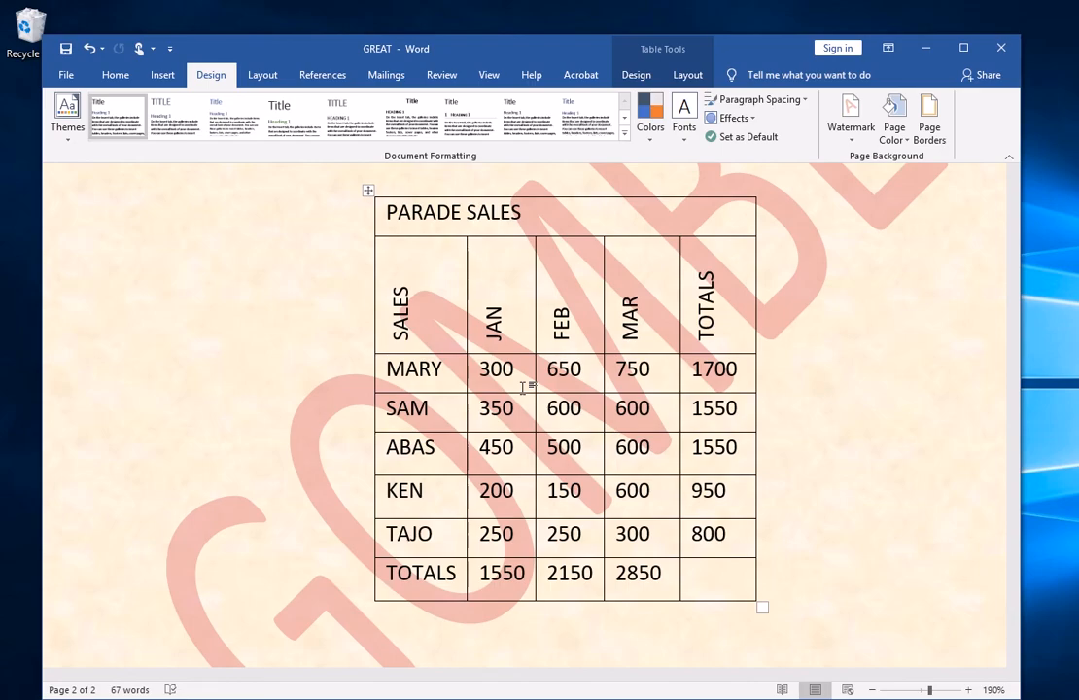
Choose the row of plain yellow stars as the art for the page border
{"action": "left_click", "coordinate": [929, 125]}
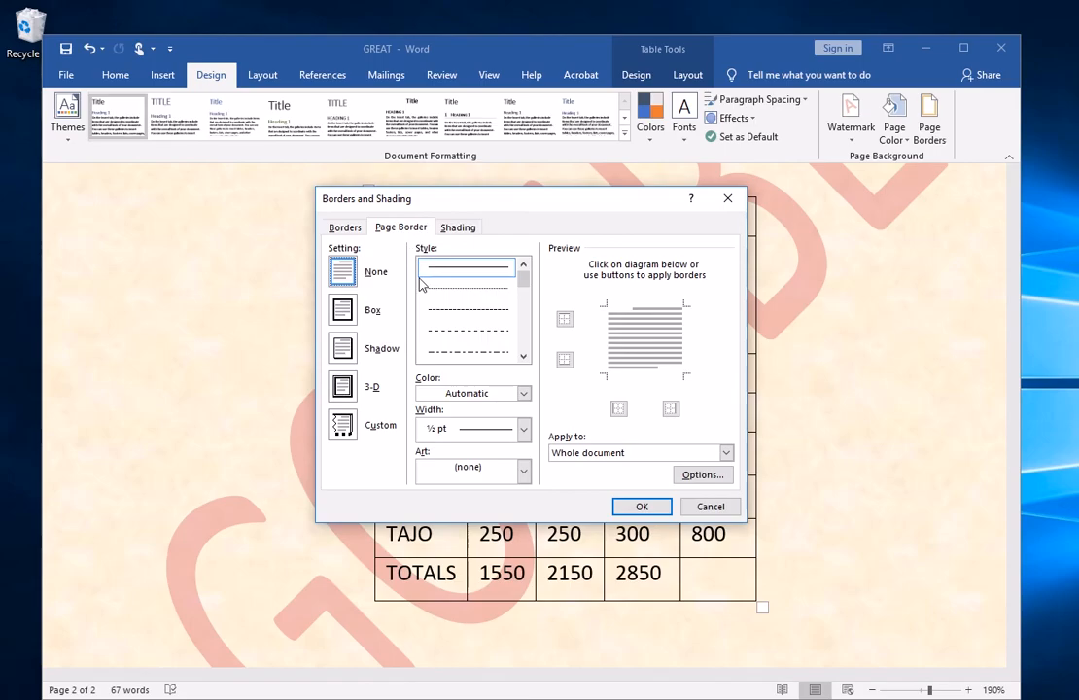
{"action": "left_click", "coordinate": [524, 472]}
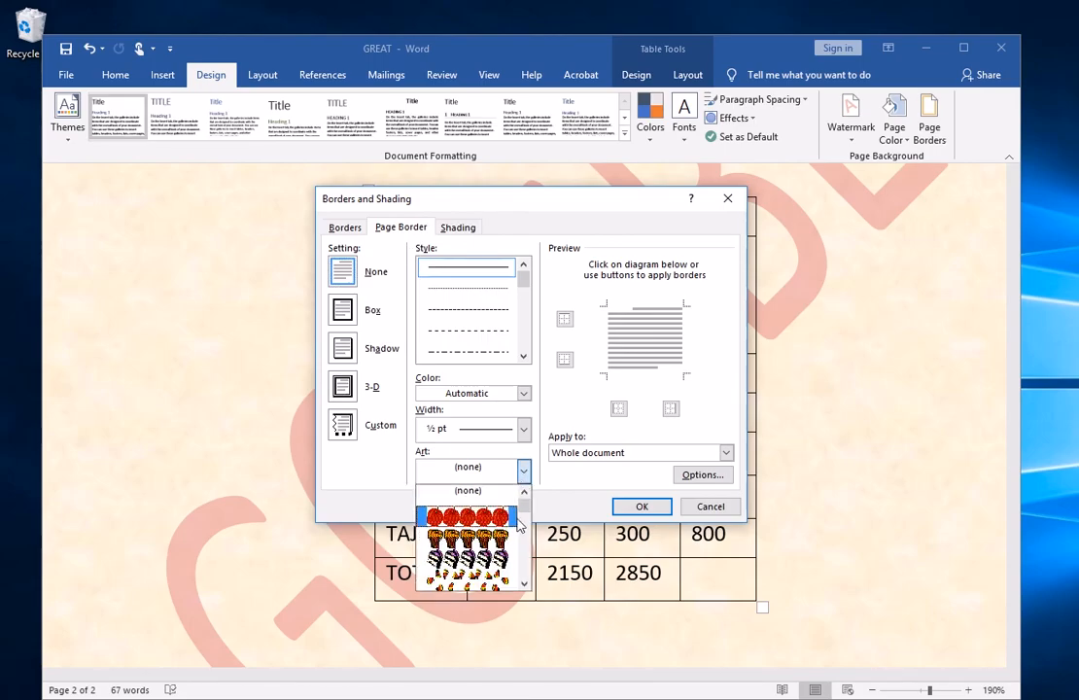
{"action": "left_click", "coordinate": [525, 584]}
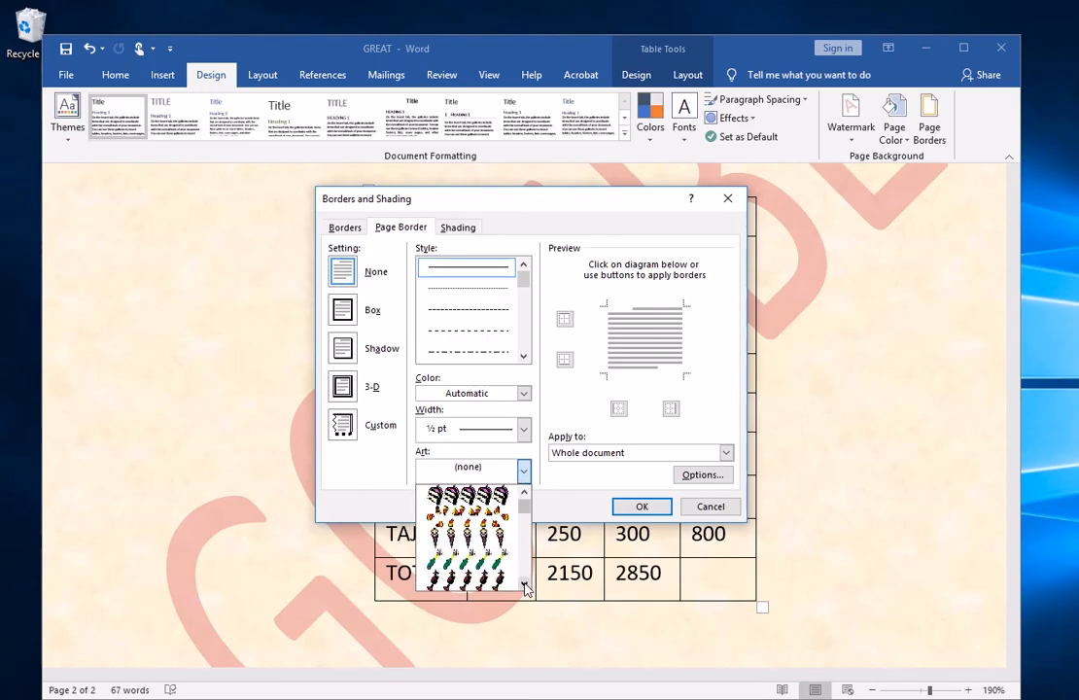
{"action": "left_click", "coordinate": [525, 584]}
{"action": "left_click", "coordinate": [525, 584]}
{"action": "left_click", "coordinate": [525, 585]}
{"action": "left_click", "coordinate": [525, 585]}
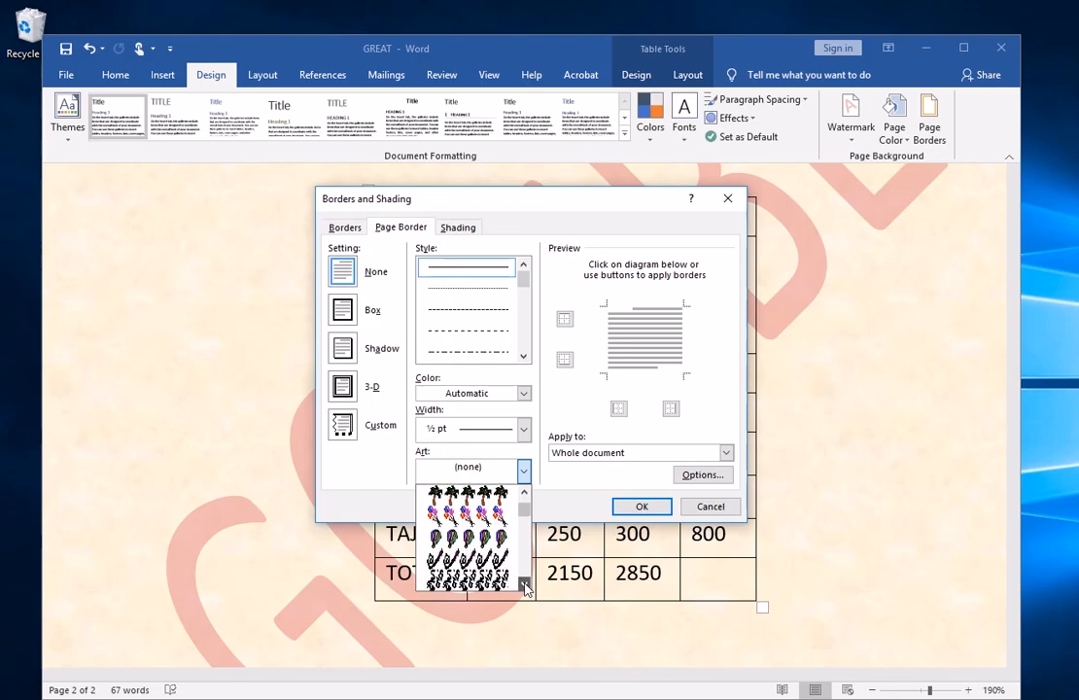
{"action": "left_click", "coordinate": [525, 585]}
{"action": "left_click", "coordinate": [525, 585]}
{"action": "left_click", "coordinate": [525, 585]}
{"action": "left_click", "coordinate": [525, 584]}
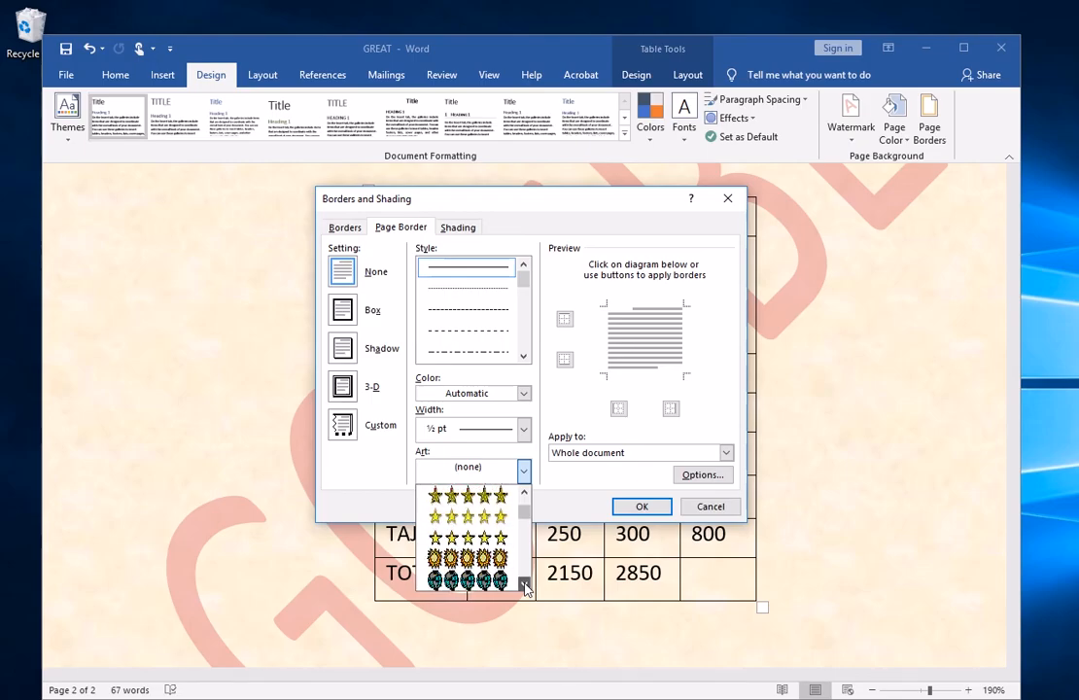
{"action": "left_click", "coordinate": [525, 584]}
{"action": "left_click", "coordinate": [525, 584]}
{"action": "left_click", "coordinate": [525, 584]}
{"action": "left_click", "coordinate": [525, 584]}
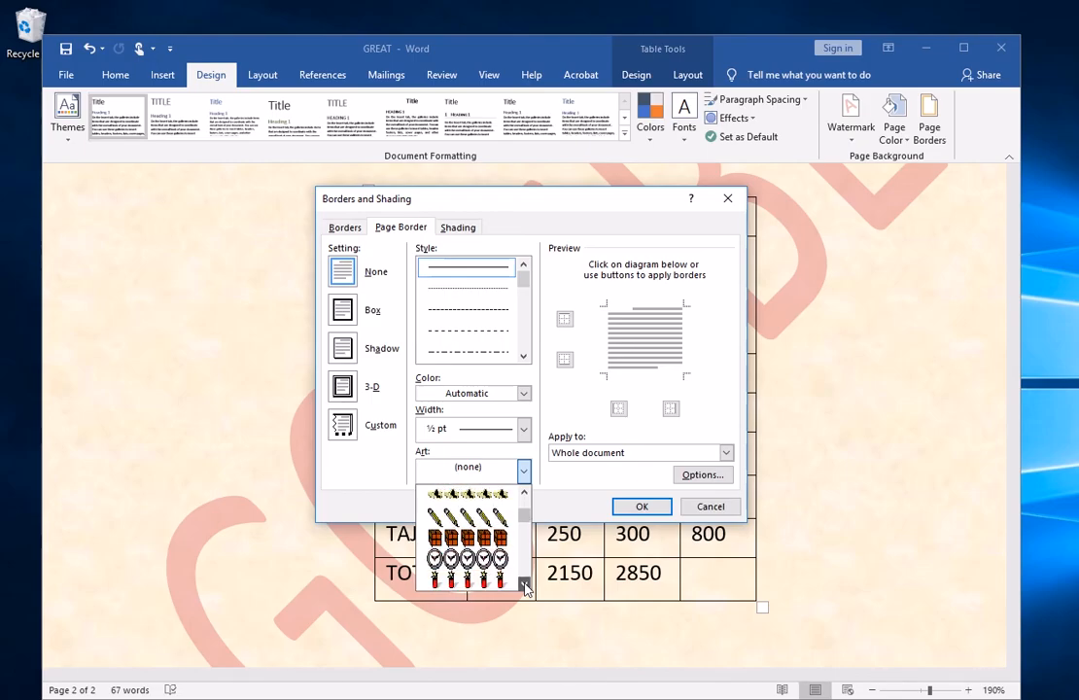
{"action": "left_click", "coordinate": [525, 584]}
{"action": "left_click", "coordinate": [525, 584]}
{"action": "left_click", "coordinate": [525, 584]}
{"action": "left_click", "coordinate": [525, 585]}
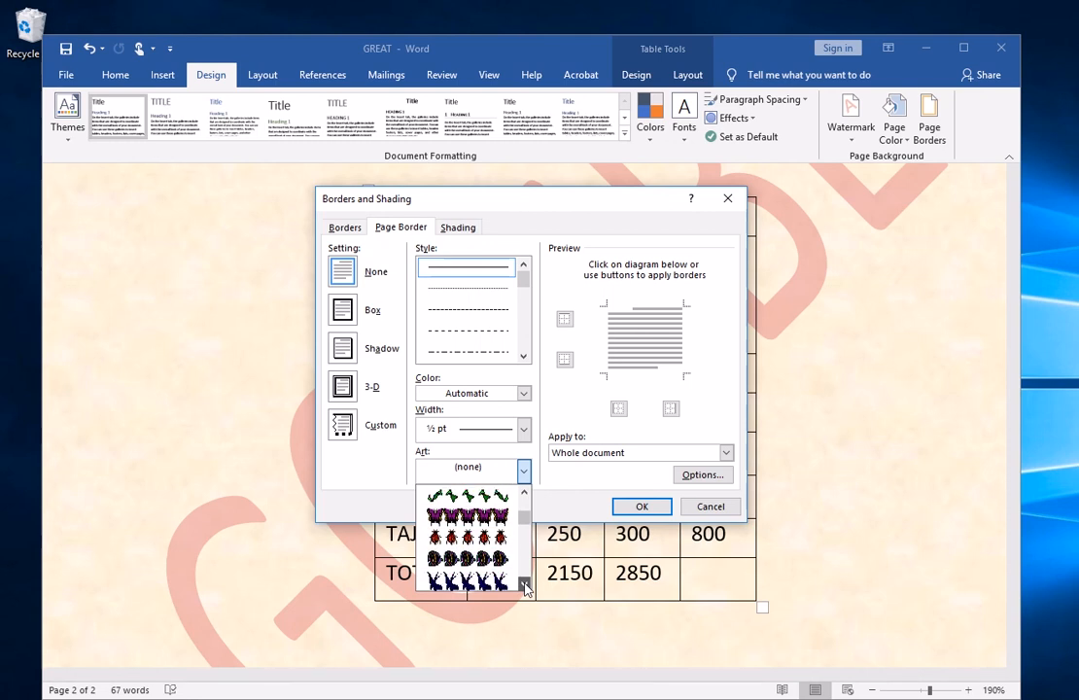
{"action": "left_click", "coordinate": [525, 584]}
{"action": "left_click", "coordinate": [525, 584]}
{"action": "left_click", "coordinate": [525, 584]}
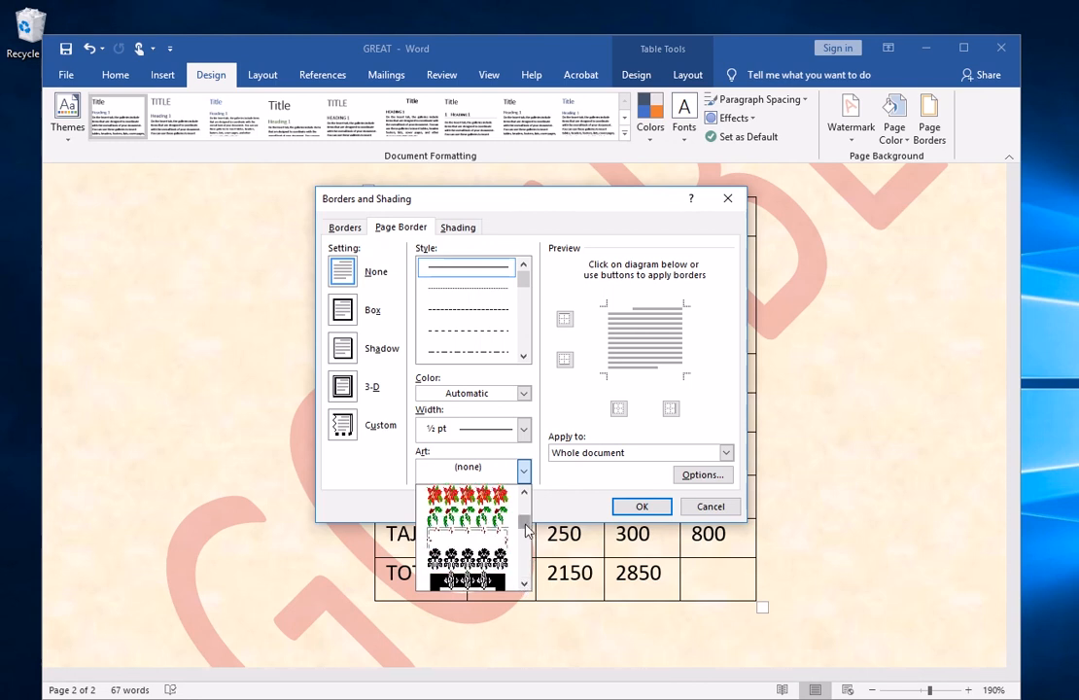
{"action": "mouse_move", "coordinate": [526, 530]}
{"action": "left_mouse_down"}
{"action": "mouse_move", "coordinate": [526, 508]}
{"action": "mouse_move", "coordinate": [526, 520]}
{"action": "left_mouse_up"}
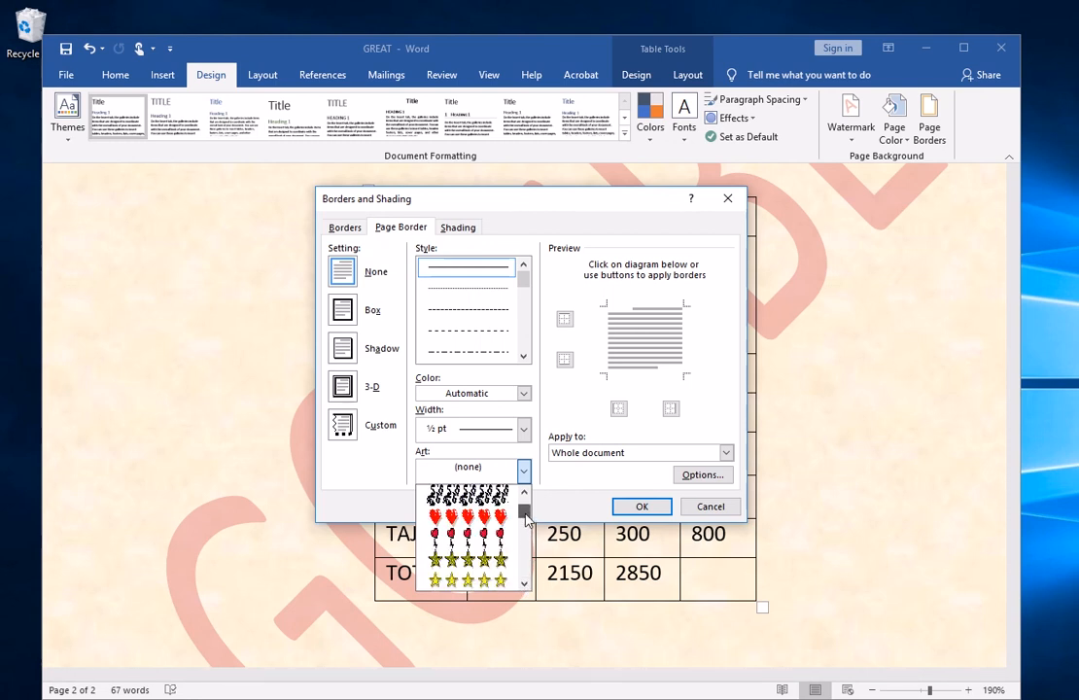
{"action": "left_click", "coordinate": [477, 580]}
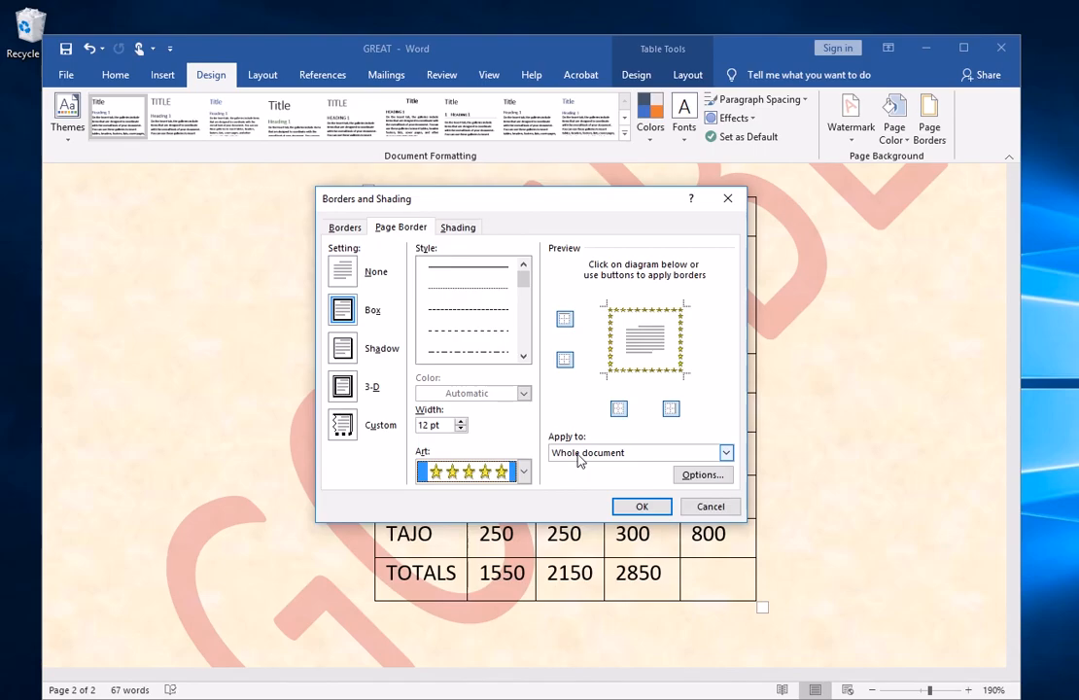
Apply the star page border to "This section - All except first page"
{"action": "left_click", "coordinate": [726, 454]}
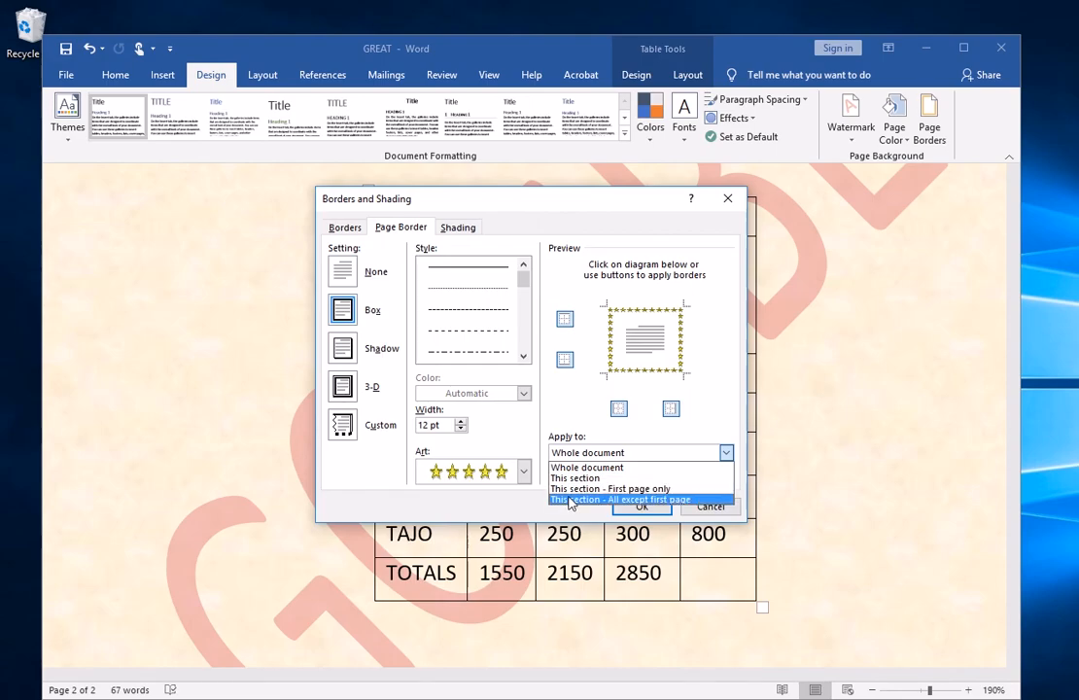
{"action": "left_click", "coordinate": [668, 500]}
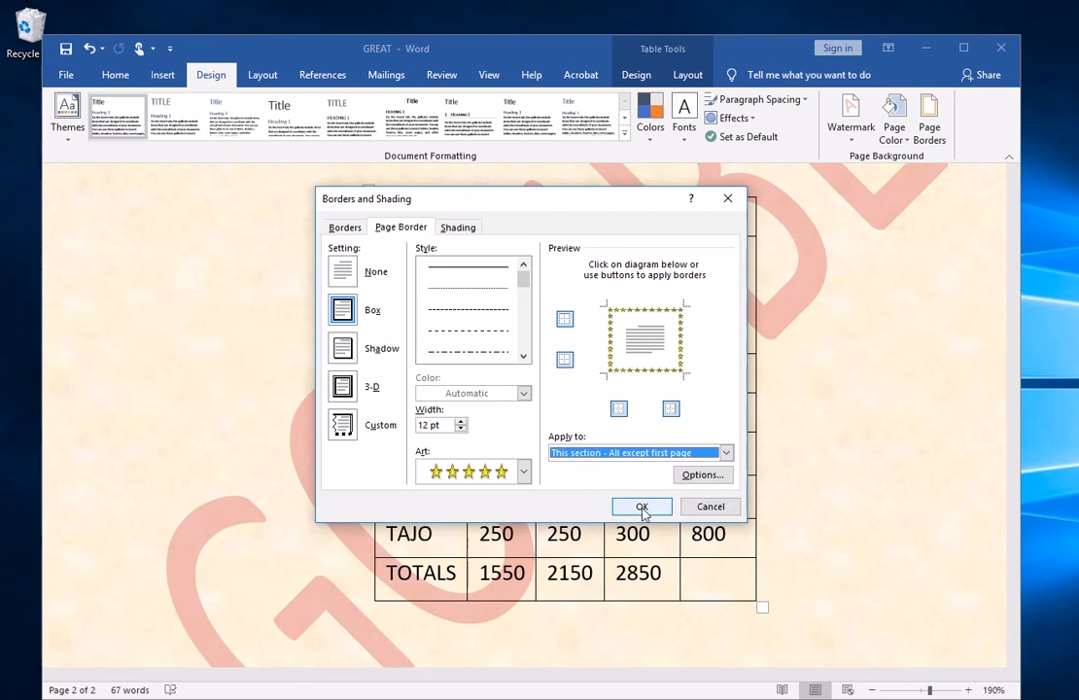
{"action": "left_click", "coordinate": [642, 510]}
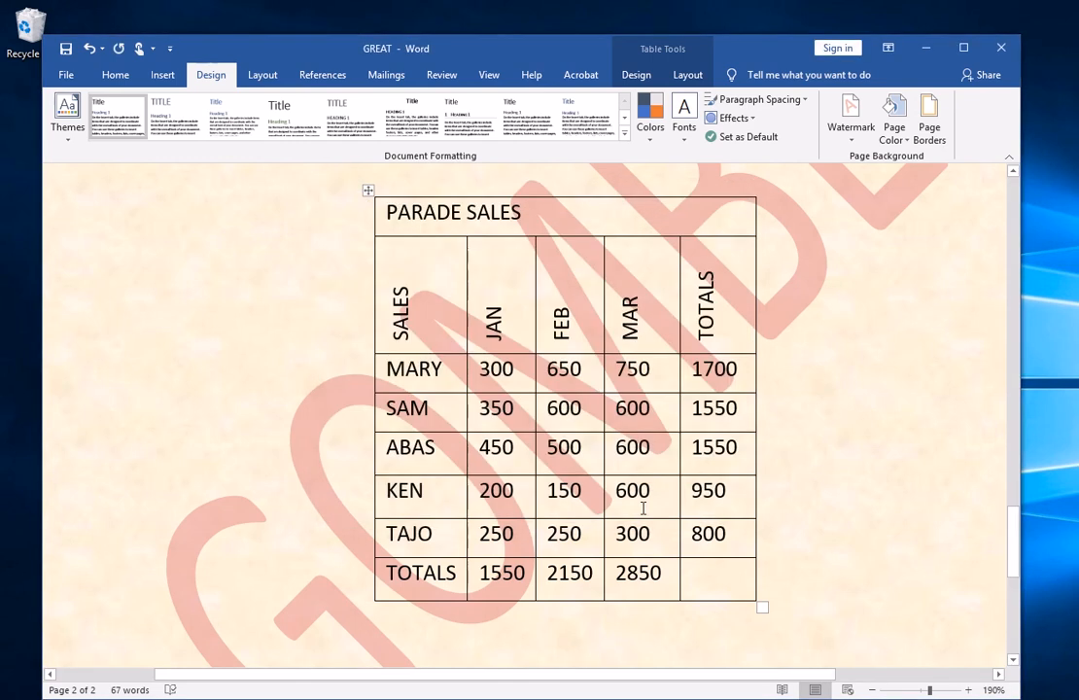
Zoom the document out to 90% and examine the star border, watermark and background across both pages
{"action": "scroll", "coordinate": [705, 457], "scroll_direction": "up", "scroll_amount": 3}
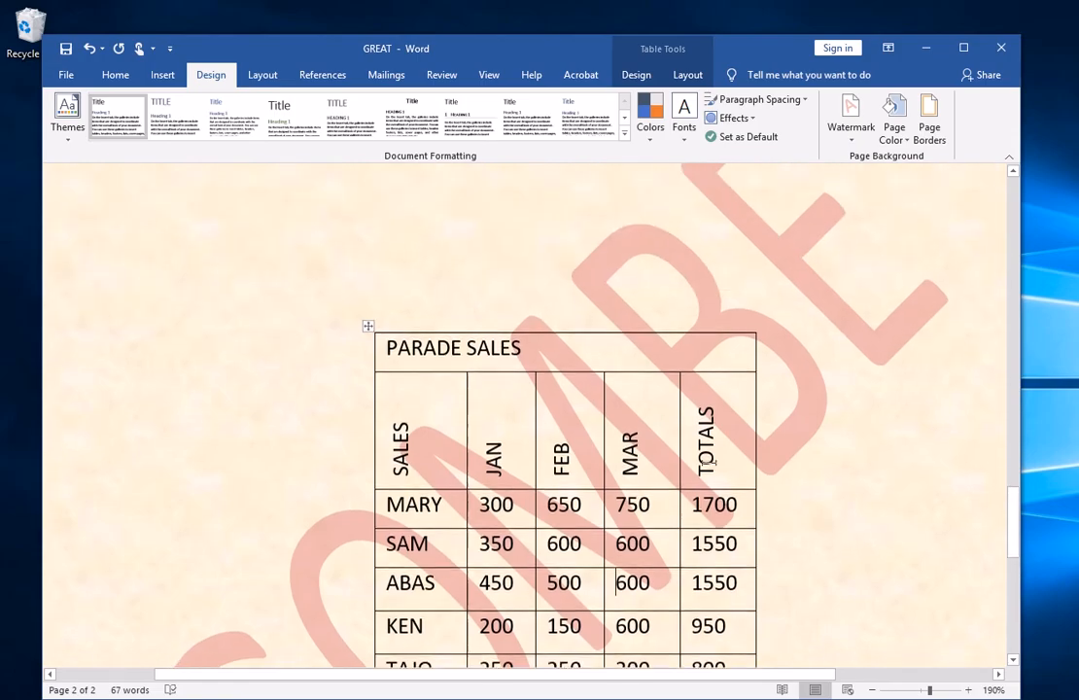
{"action": "left_click", "coordinate": [872, 689]}
{"action": "left_click", "coordinate": [872, 690]}
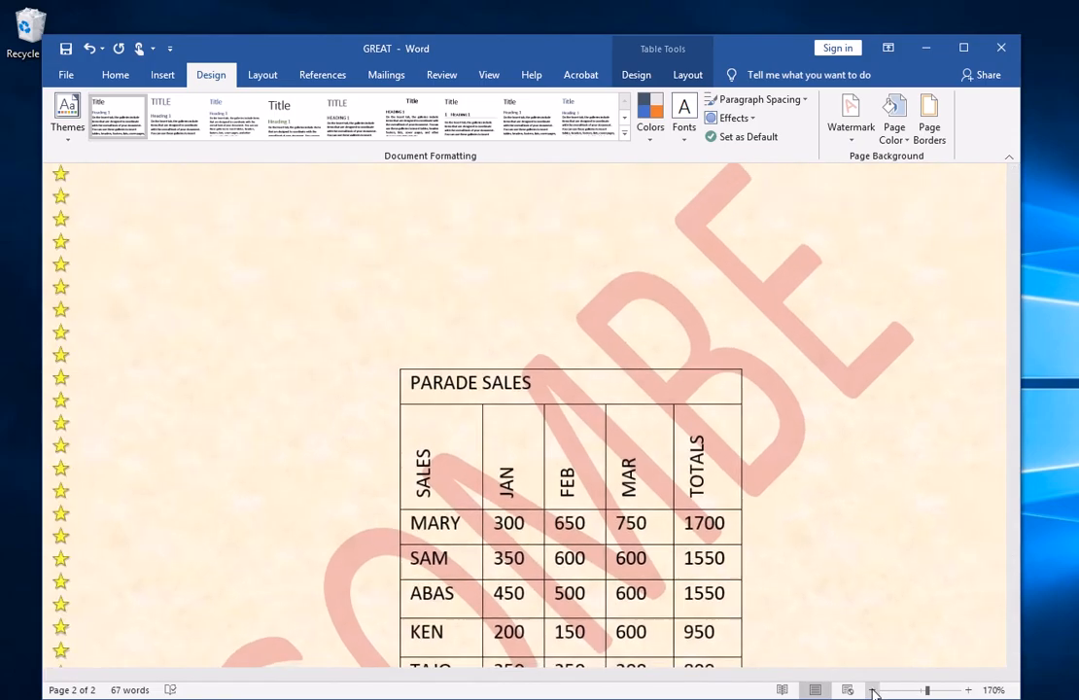
{"action": "left_click", "coordinate": [872, 690]}
{"action": "left_click", "coordinate": [872, 689]}
{"action": "left_click", "coordinate": [872, 689]}
{"action": "left_click", "coordinate": [872, 689]}
{"action": "left_click", "coordinate": [872, 689]}
{"action": "left_click", "coordinate": [872, 690]}
{"action": "left_click", "coordinate": [872, 689]}
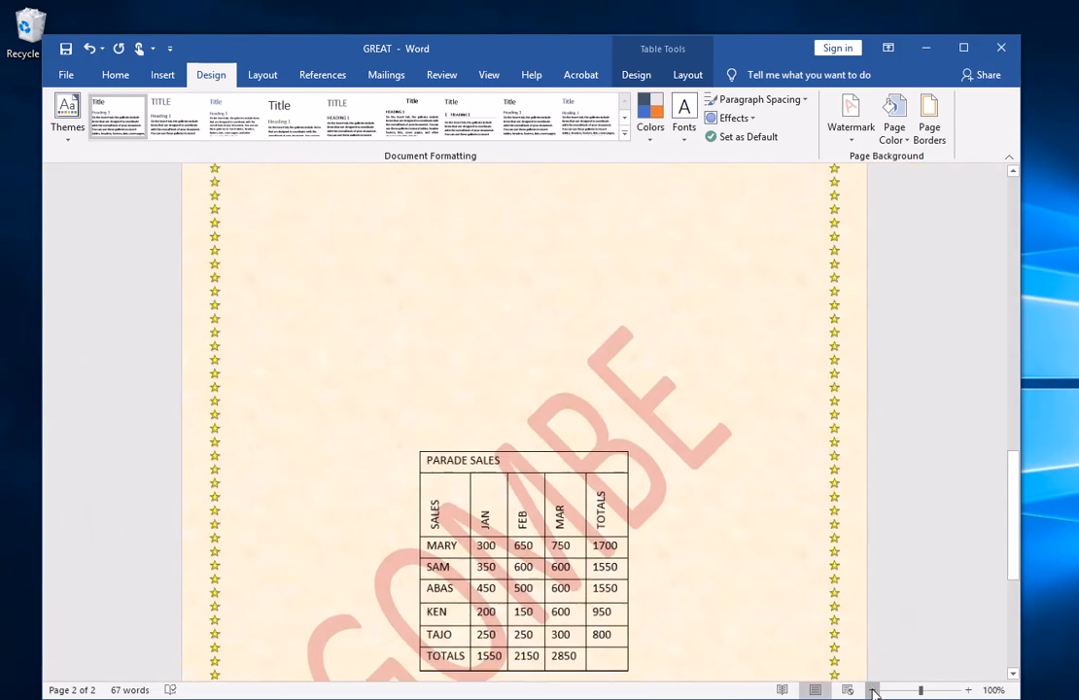
{"action": "left_click", "coordinate": [872, 689]}
{"action": "scroll", "coordinate": [555, 328], "scroll_direction": "down", "scroll_amount": 5}
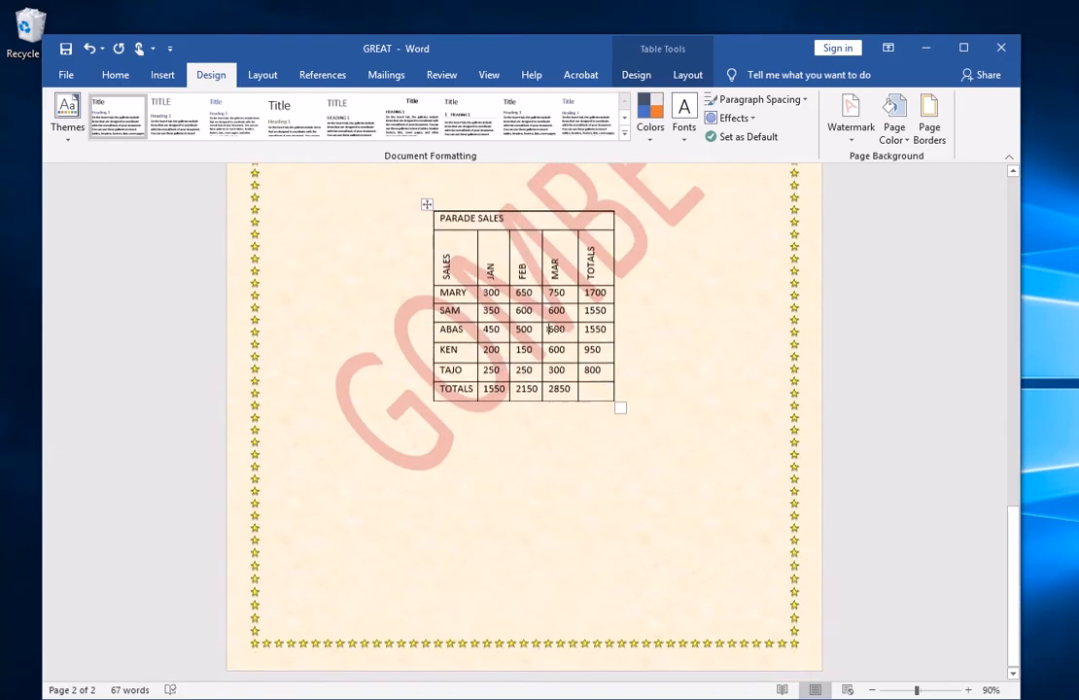
{"action": "scroll", "coordinate": [554, 329], "scroll_direction": "up", "scroll_amount": 15}
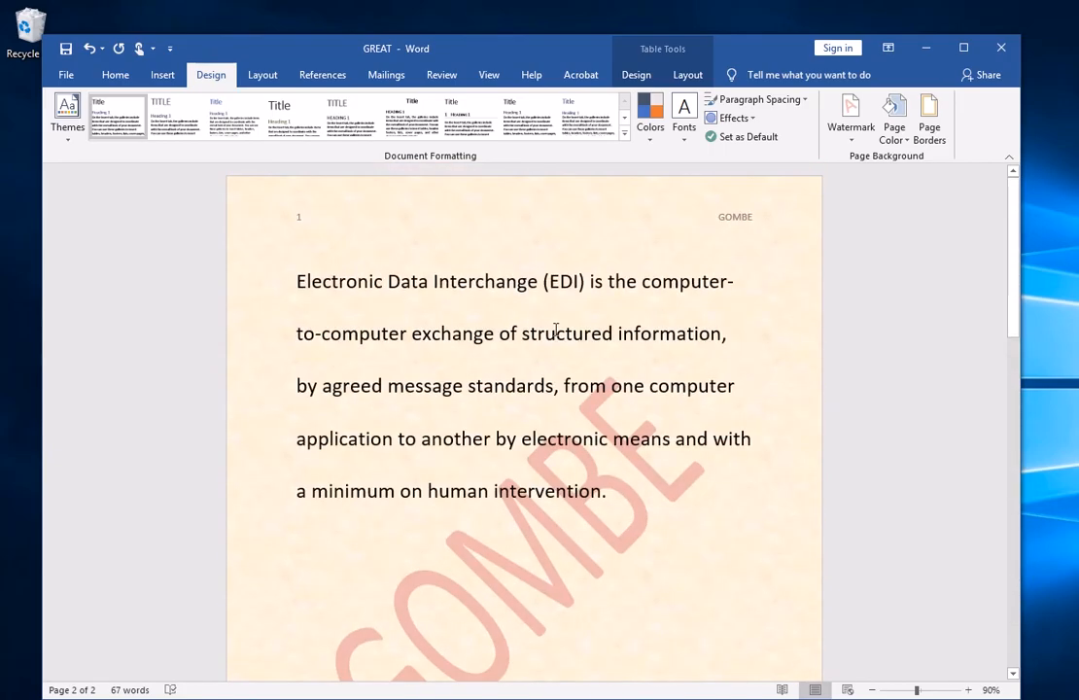
{"action": "scroll", "coordinate": [555, 331], "scroll_direction": "down", "scroll_amount": 12}
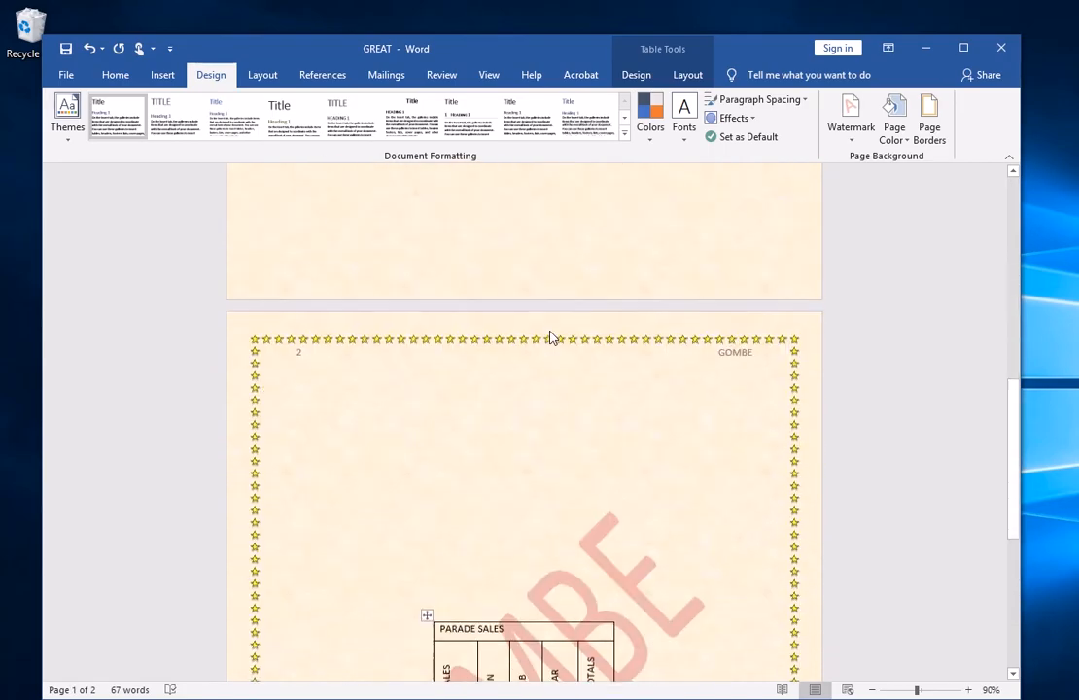
{"action": "scroll", "coordinate": [550, 331], "scroll_direction": "down", "scroll_amount": 4}
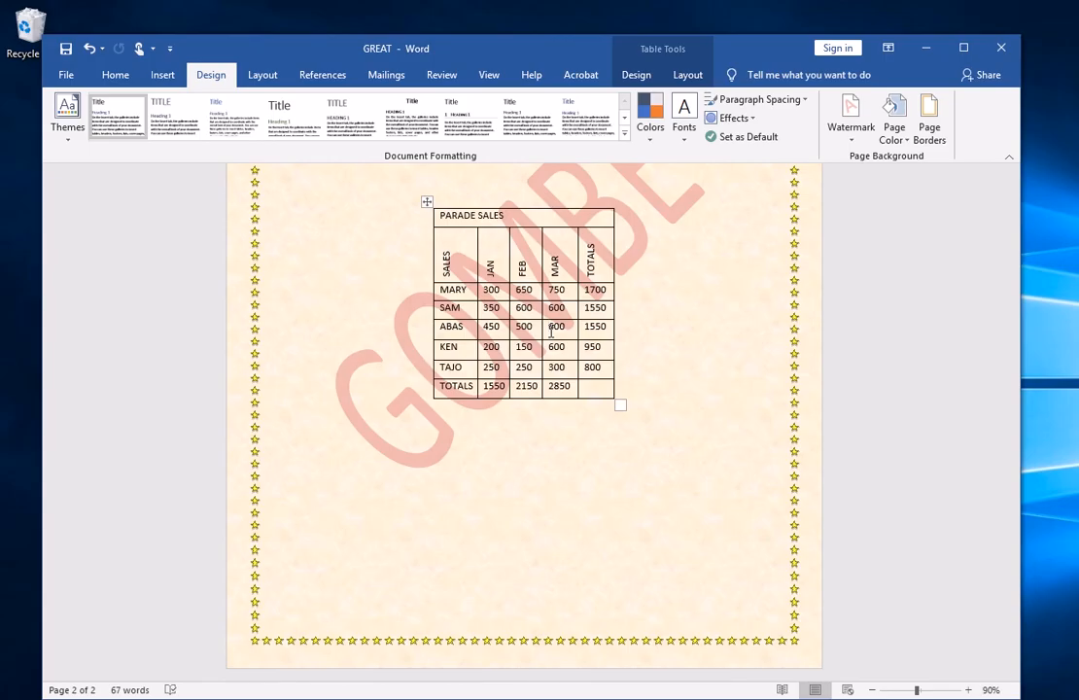
Copy the whole Electronic Data Interchange (EDI) paragraph on page 1
{"action": "scroll", "coordinate": [428, 350], "scroll_direction": "up", "scroll_amount": 10}
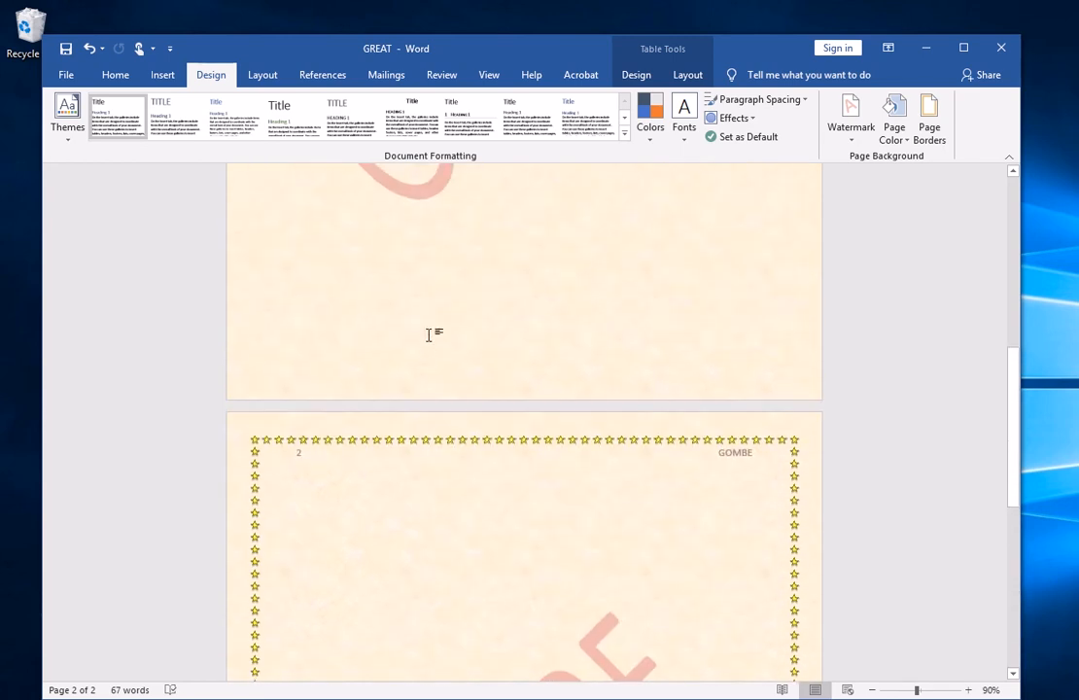
{"action": "scroll", "coordinate": [428, 335], "scroll_direction": "up", "scroll_amount": 10}
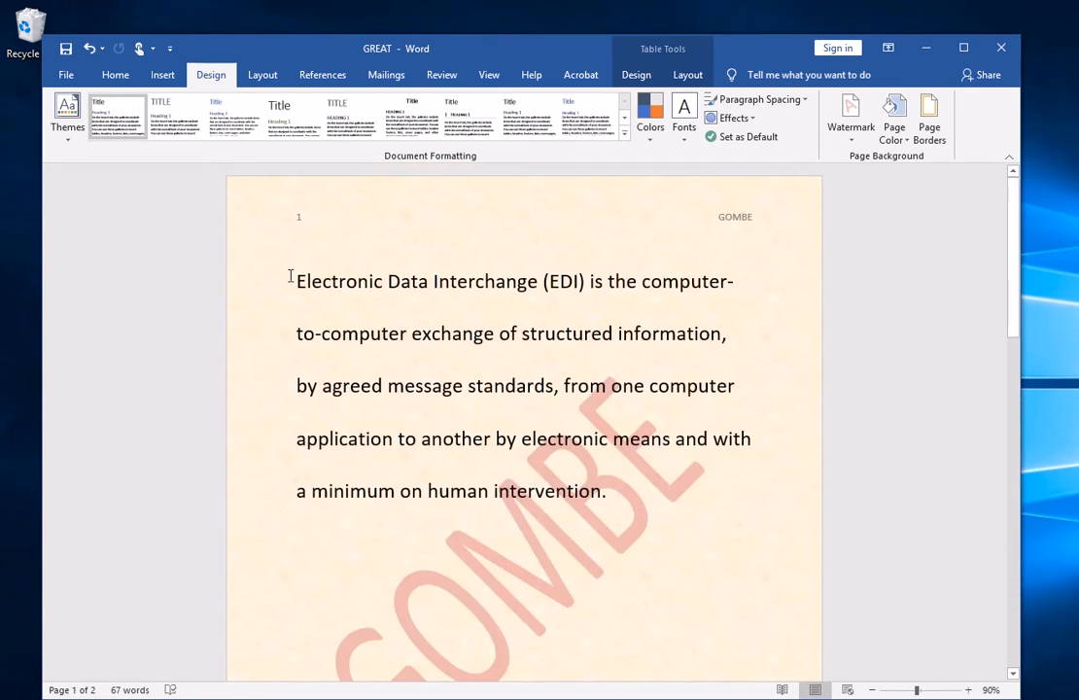
{"action": "left_click_drag", "start_coordinate": [291, 279], "coordinate": [605, 498]}
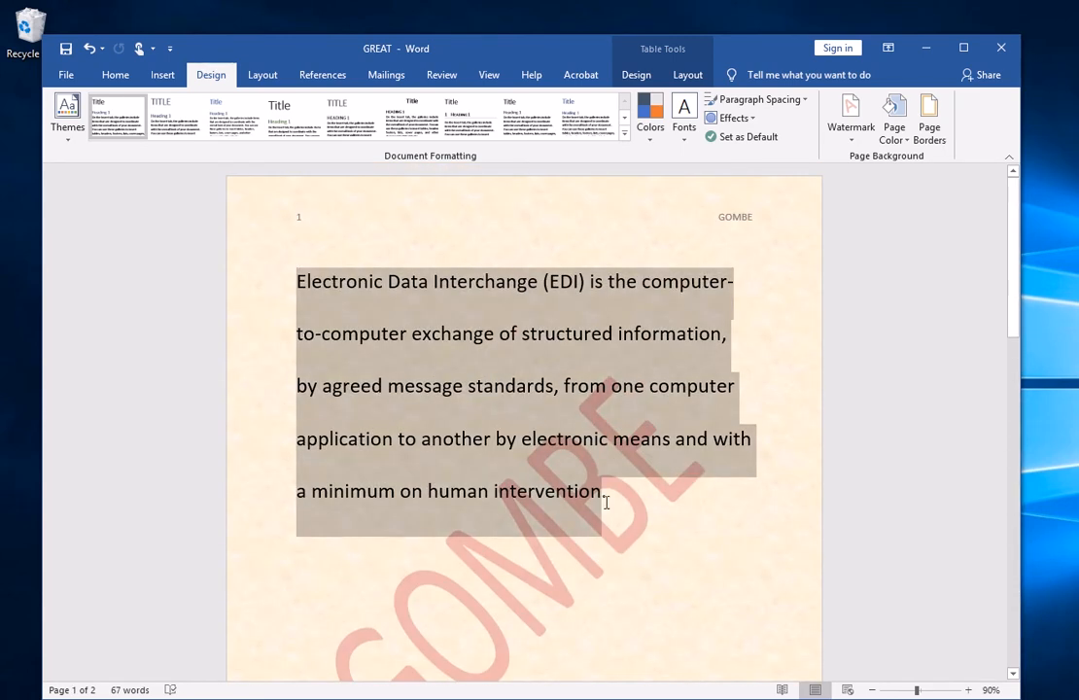
{"action": "right_click", "coordinate": [467, 342]}
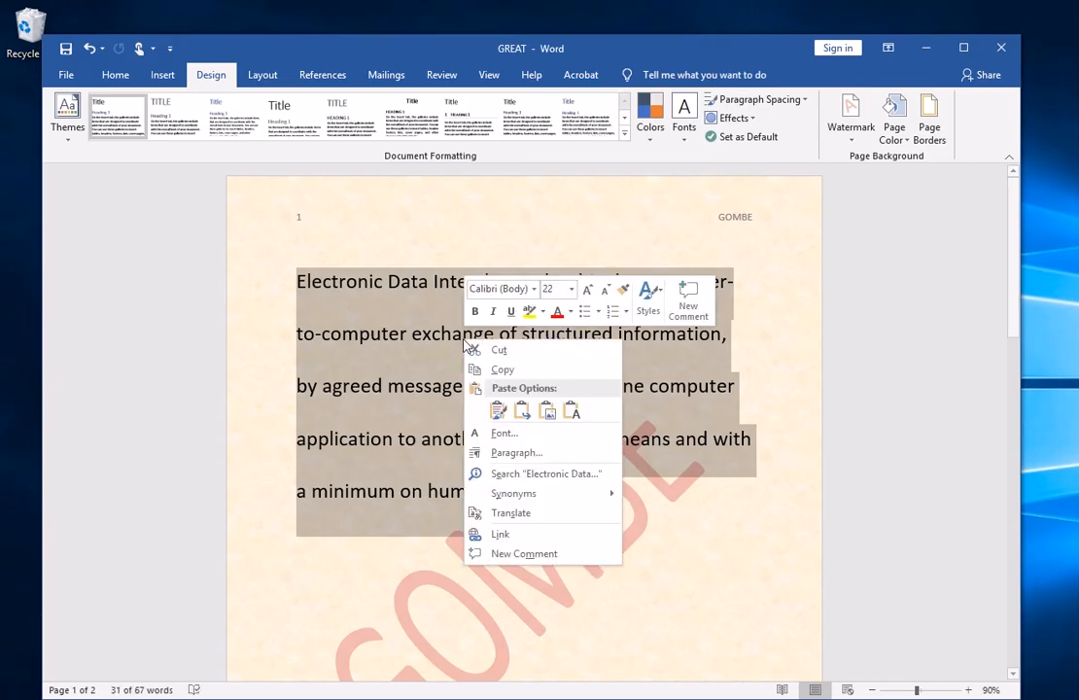
{"action": "left_click", "coordinate": [502, 370]}
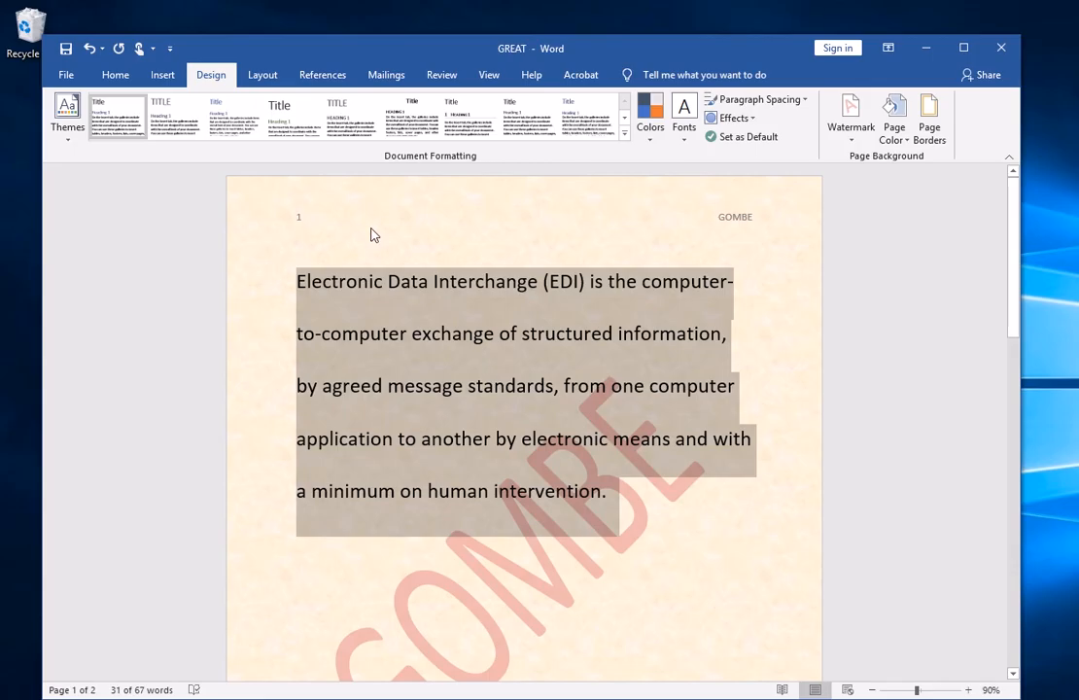
Start a new page below the PARADE SALES table with a page break
{"action": "left_click", "coordinate": [116, 77]}
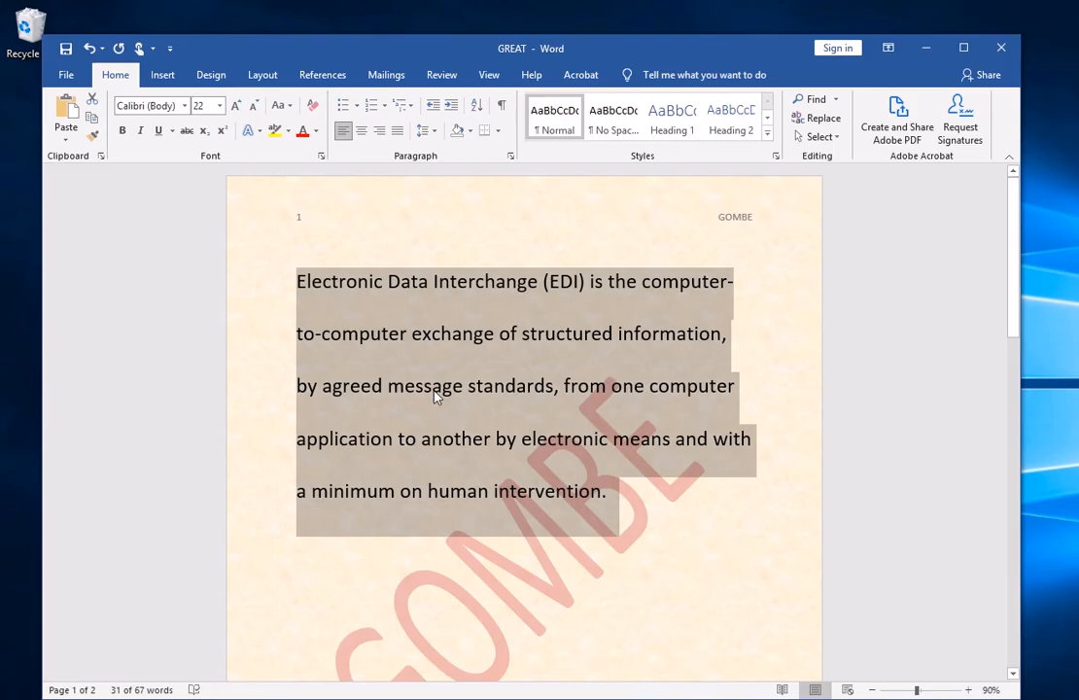
{"action": "scroll", "coordinate": [499, 440], "scroll_direction": "down", "scroll_amount": 10}
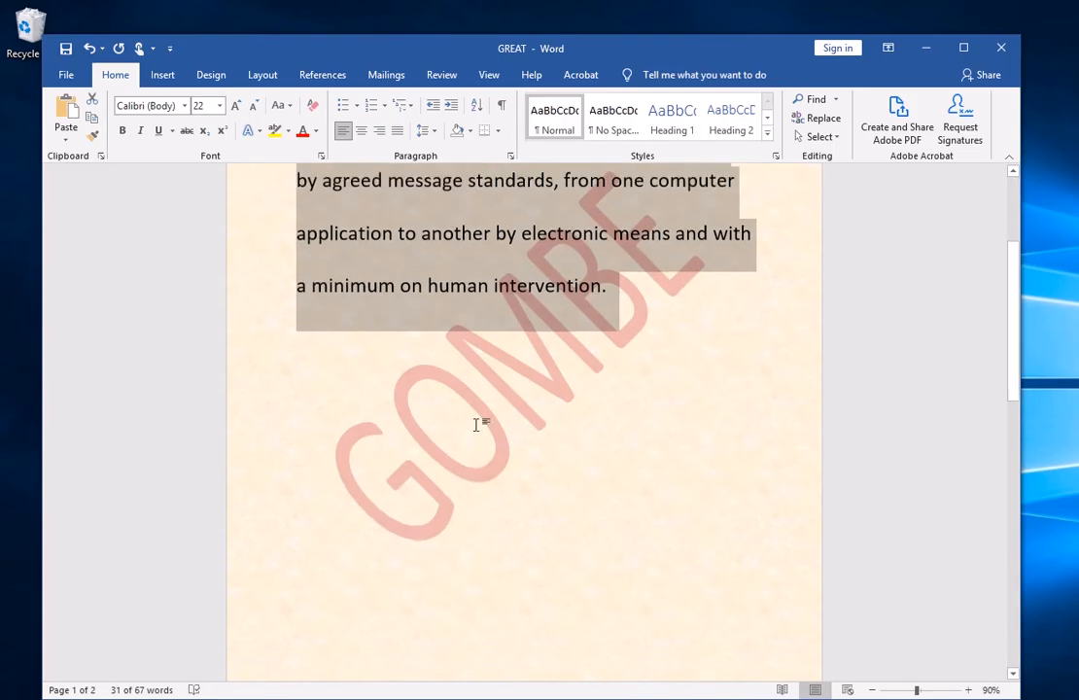
{"action": "scroll", "coordinate": [469, 424], "scroll_direction": "down", "scroll_amount": 10}
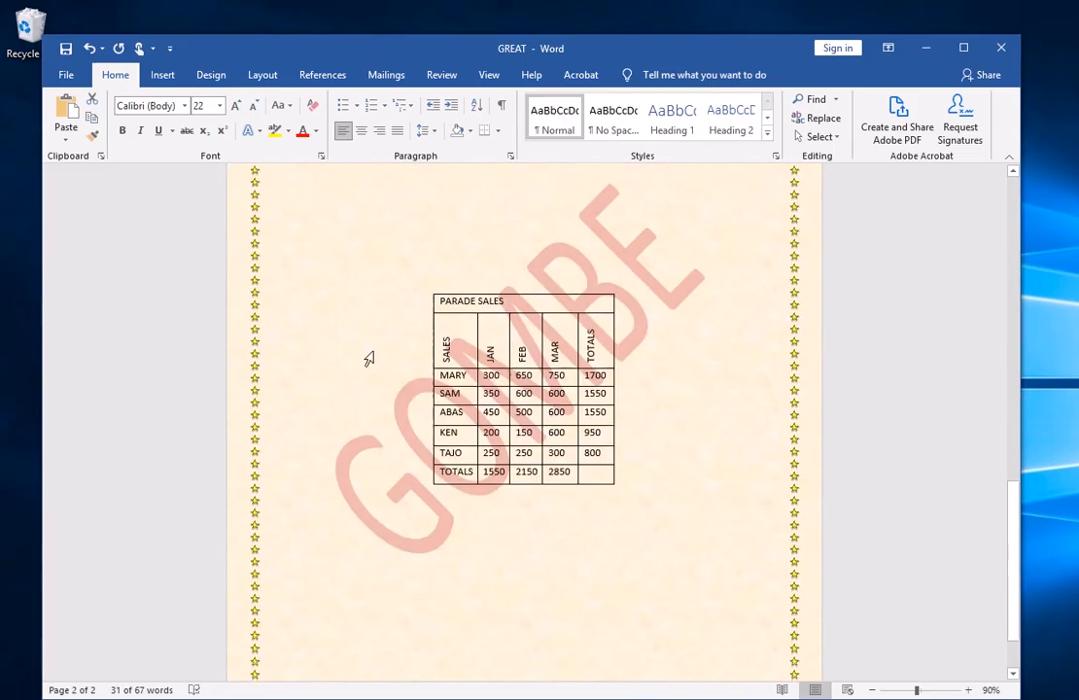
{"action": "left_click", "coordinate": [361, 452]}
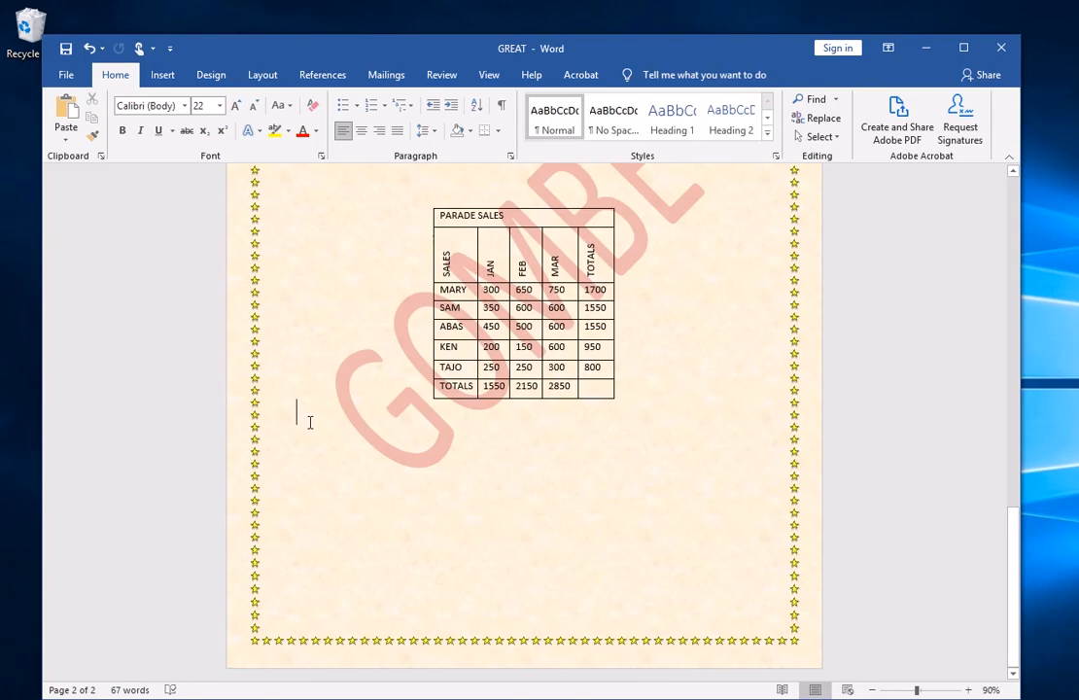
{"action": "key", "text": "ctrl+Return"}
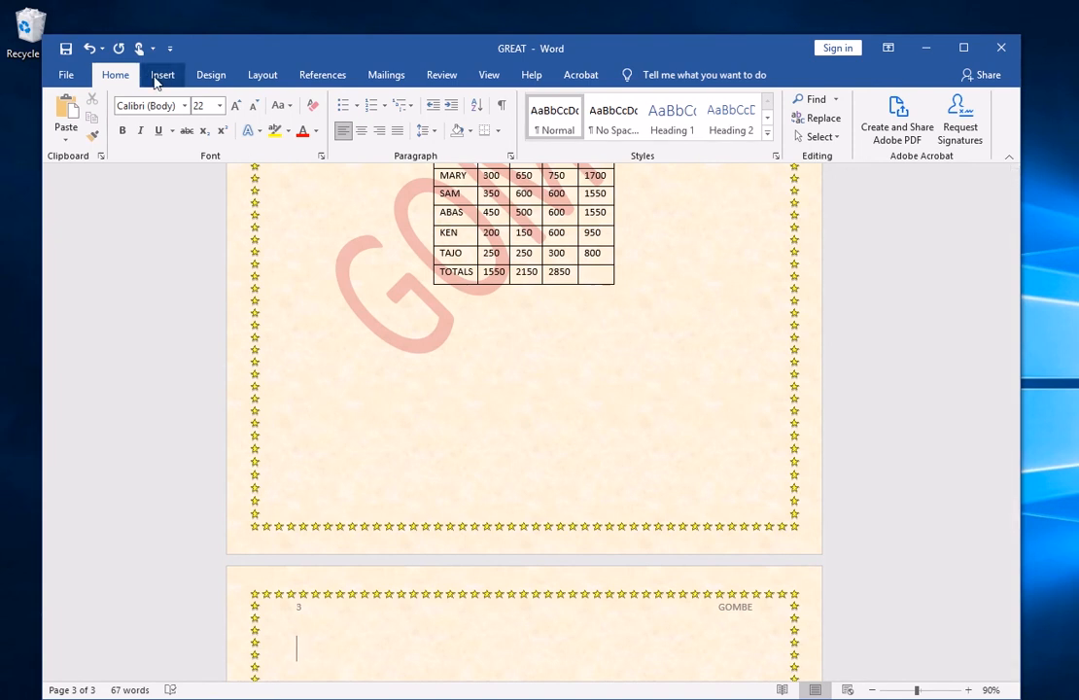
Paste the copied EDI paragraph twice, one copy below the other, on the new page 3
{"action": "scroll", "coordinate": [297, 477], "scroll_direction": "down", "scroll_amount": 4}
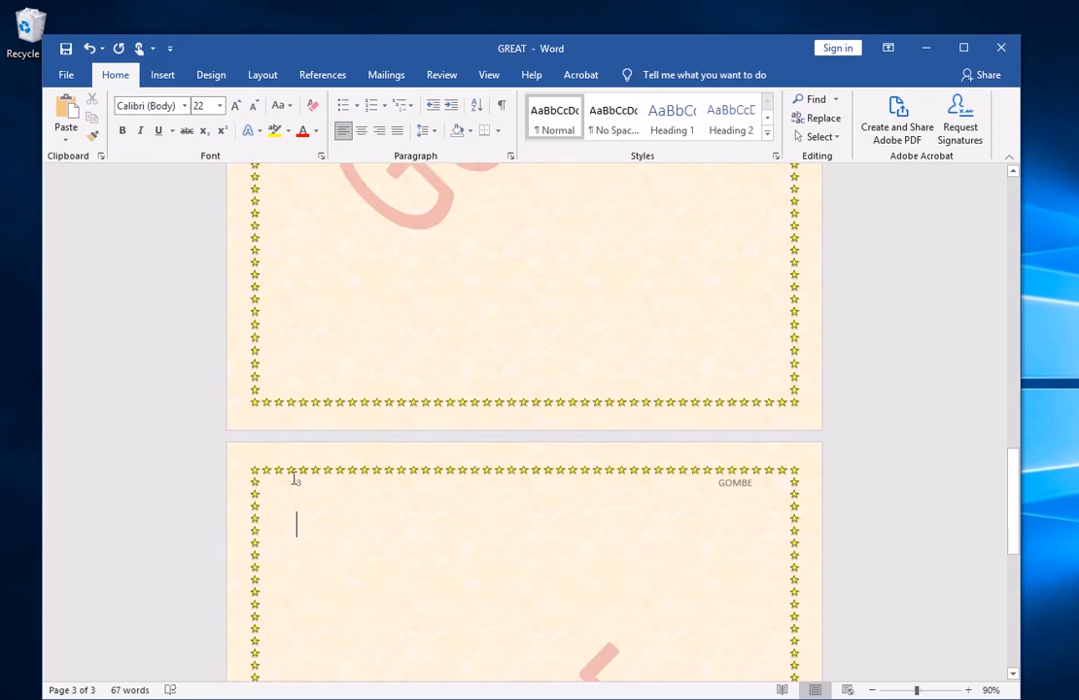
{"action": "scroll", "coordinate": [308, 469], "scroll_direction": "down", "scroll_amount": 2}
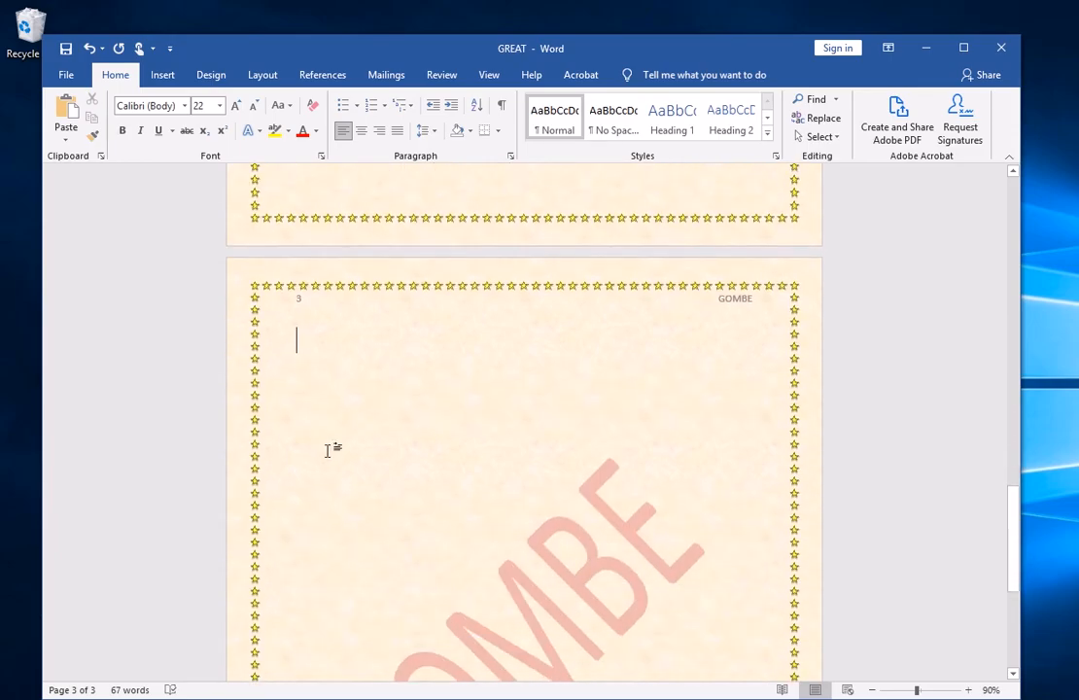
{"action": "left_click", "coordinate": [328, 451]}
{"action": "key", "text": "ctrl+v"}
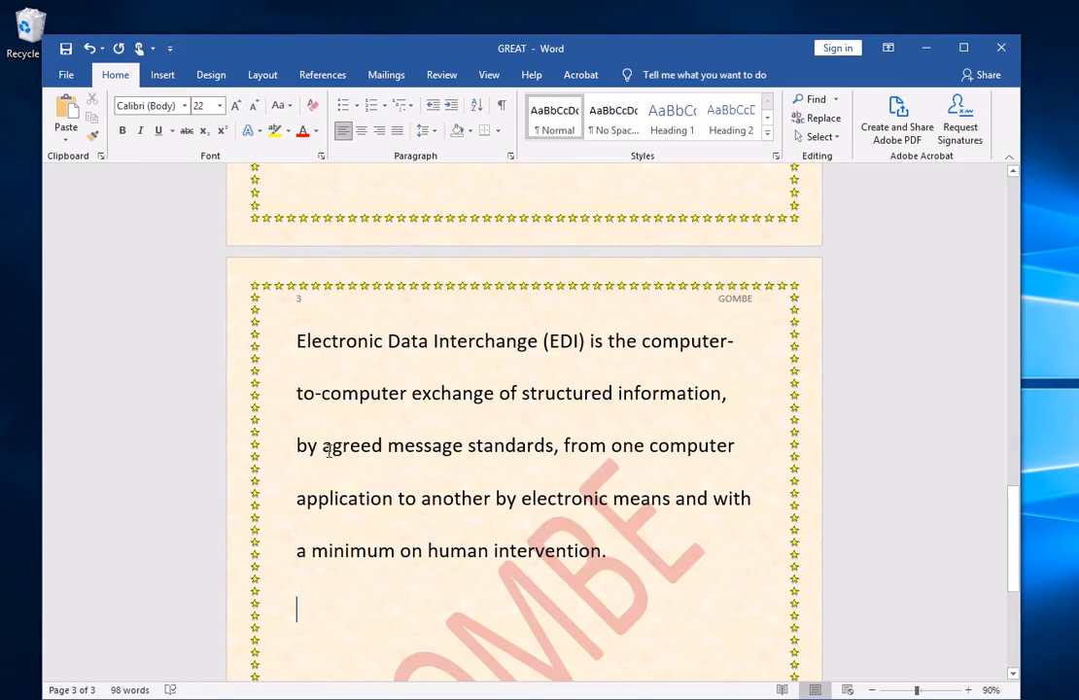
{"action": "key", "text": "ctrl+v"}
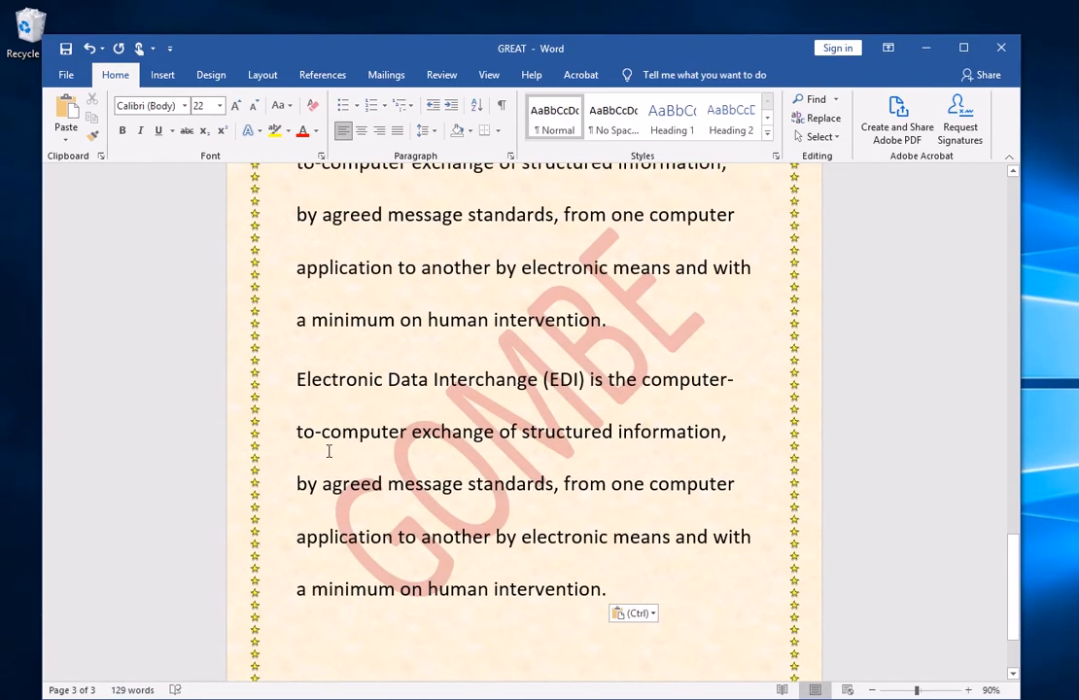
{"action": "key", "text": "ctrl+v"}
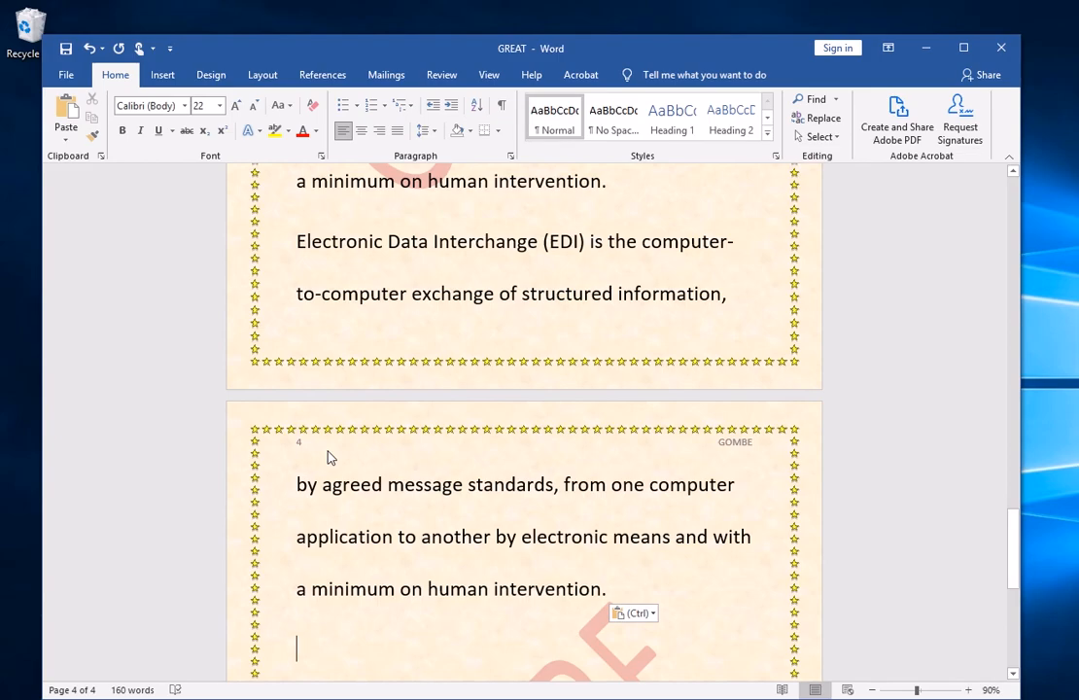
{"action": "key", "text": "ctrl+z"}
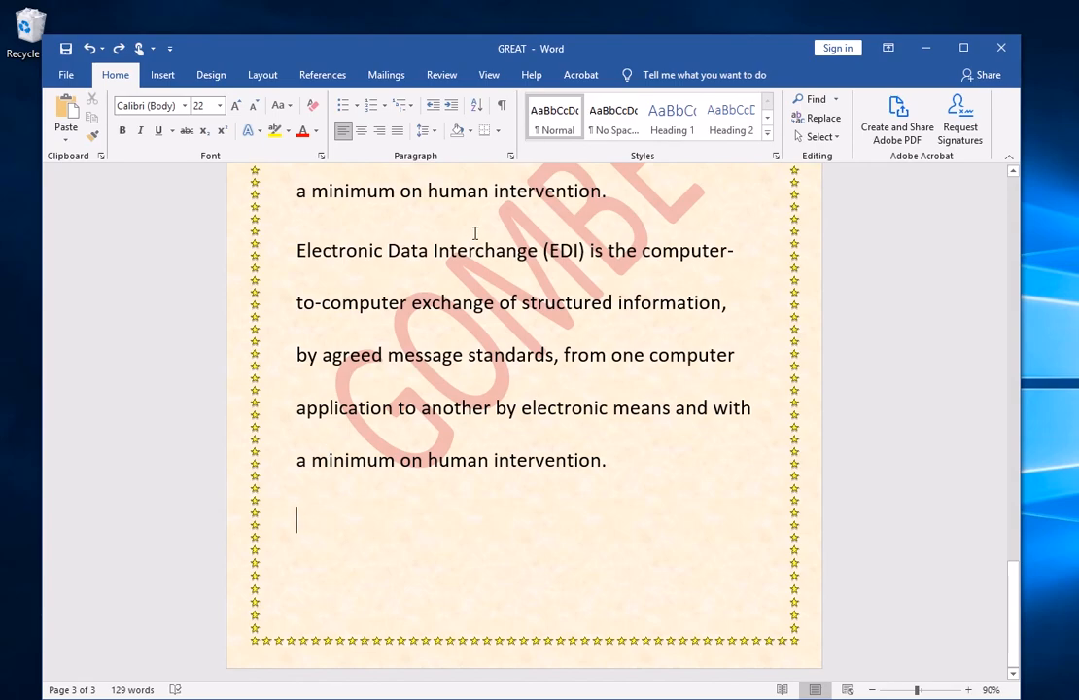
{"action": "key", "text": "ctrl+v"}
Turn the initial E of the first paragraph on page 3 into a drop cap with the Dropped style
{"action": "scroll", "coordinate": [414, 296], "scroll_direction": "down", "scroll_amount": 3}
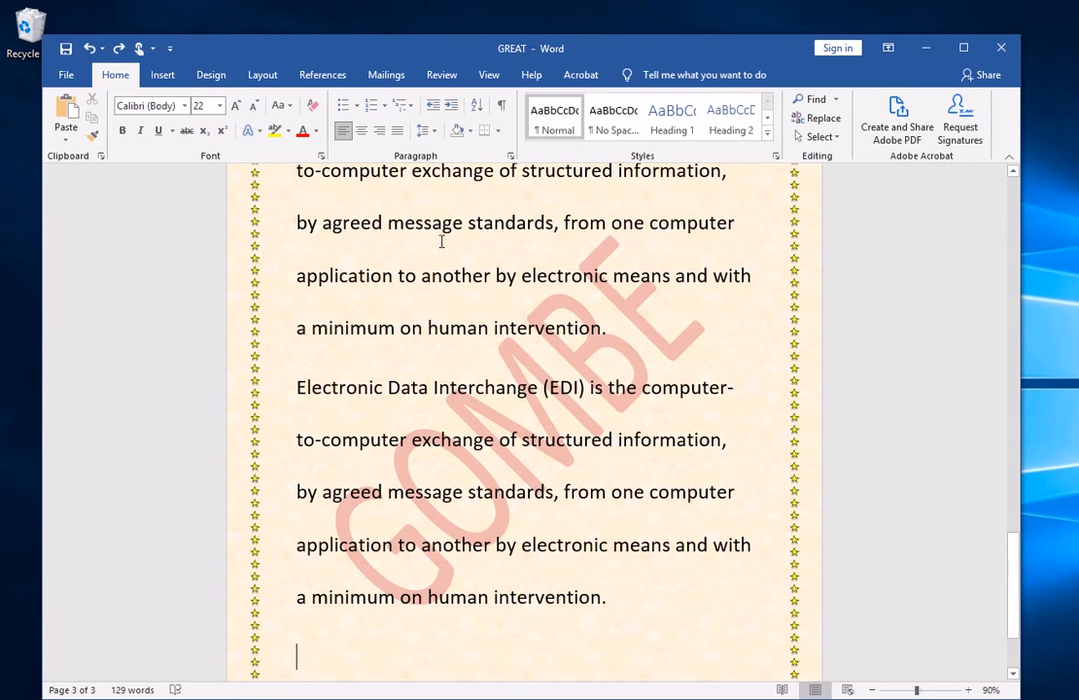
{"action": "scroll", "coordinate": [414, 256], "scroll_direction": "up", "scroll_amount": 3}
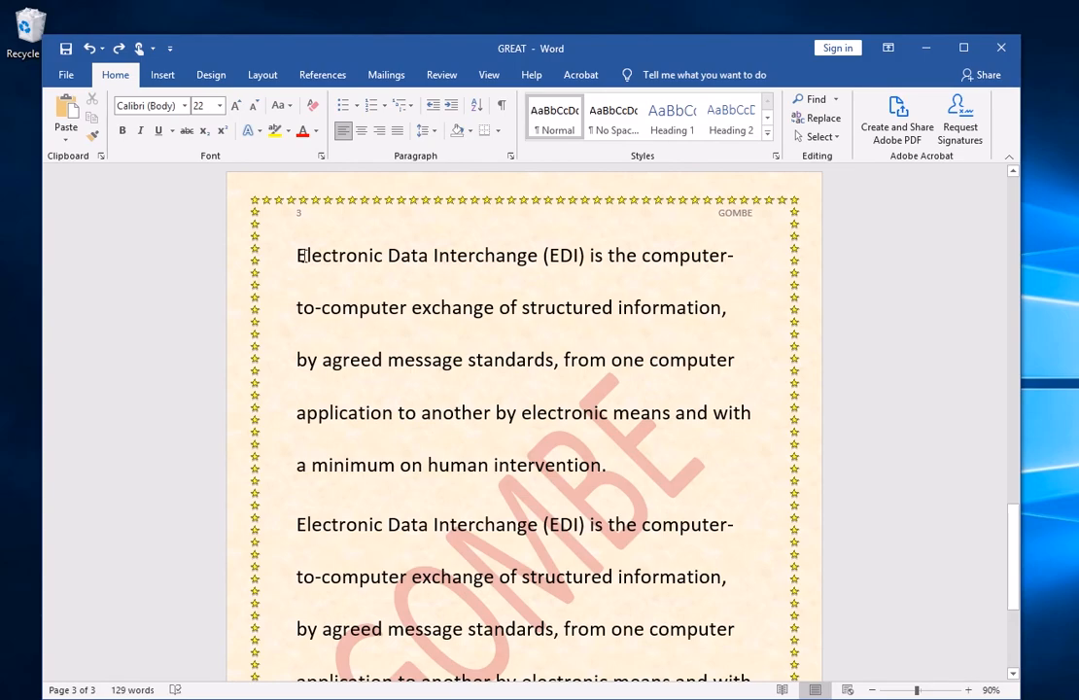
{"action": "left_click_drag", "start_coordinate": [304, 254], "coordinate": [295, 258]}
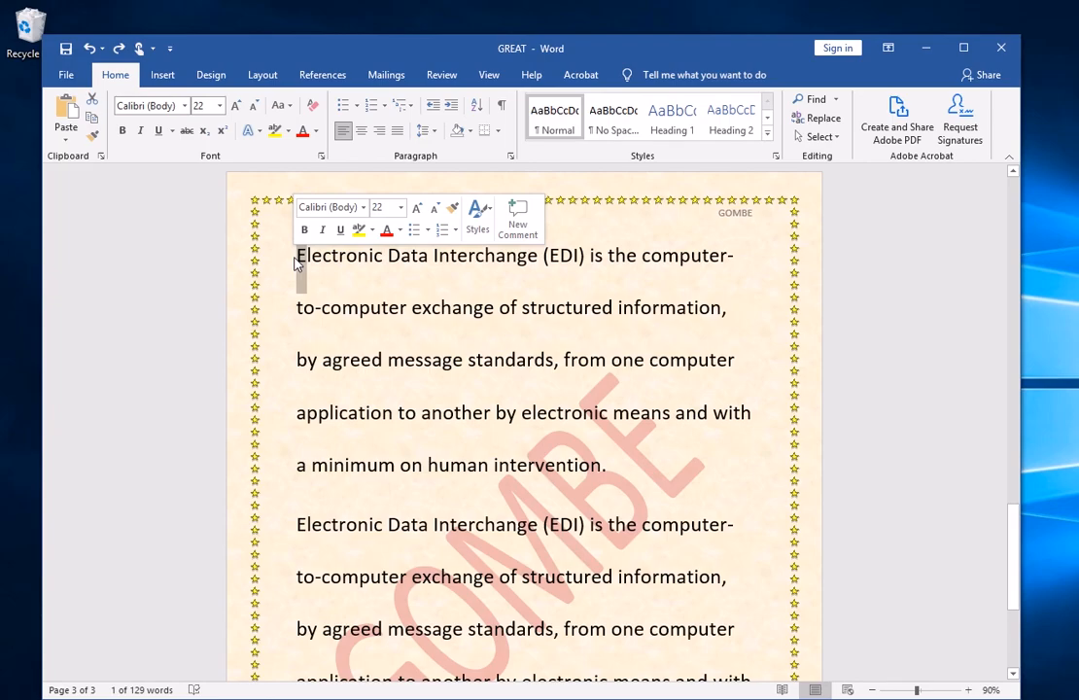
{"action": "left_click", "coordinate": [163, 77]}
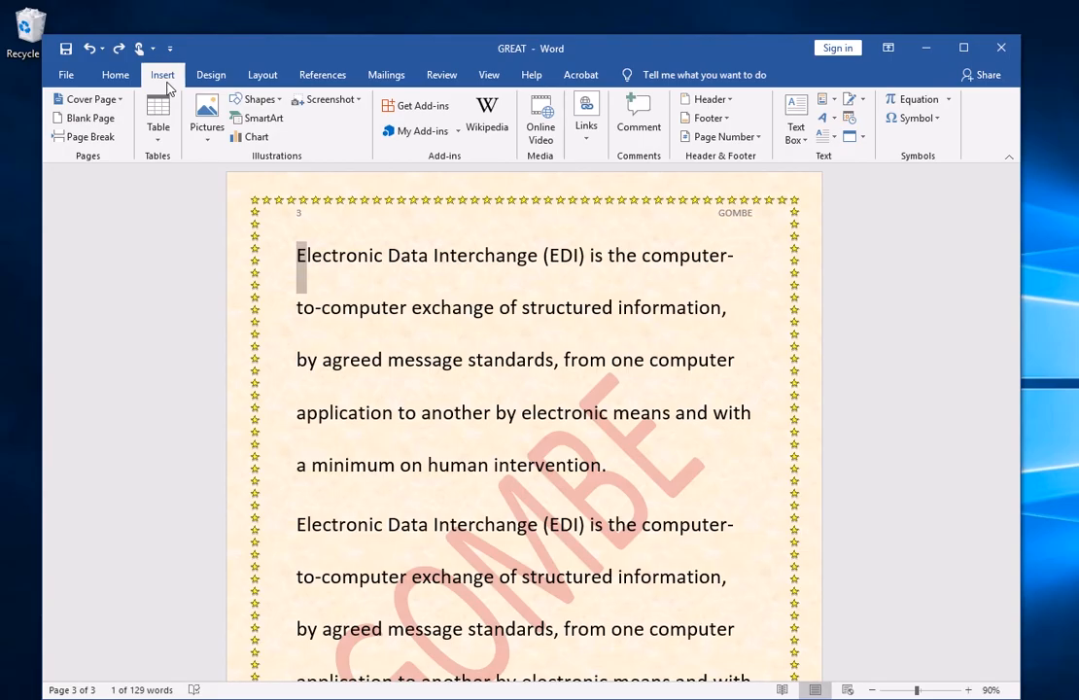
{"action": "left_click", "coordinate": [834, 139]}
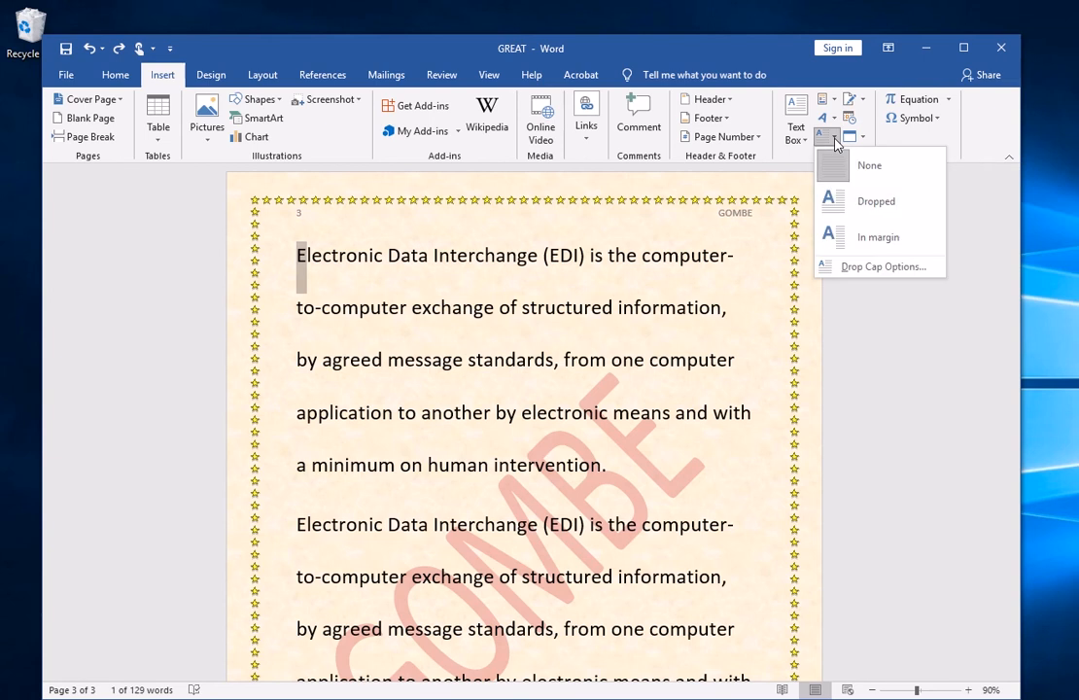
{"action": "left_click", "coordinate": [853, 212]}
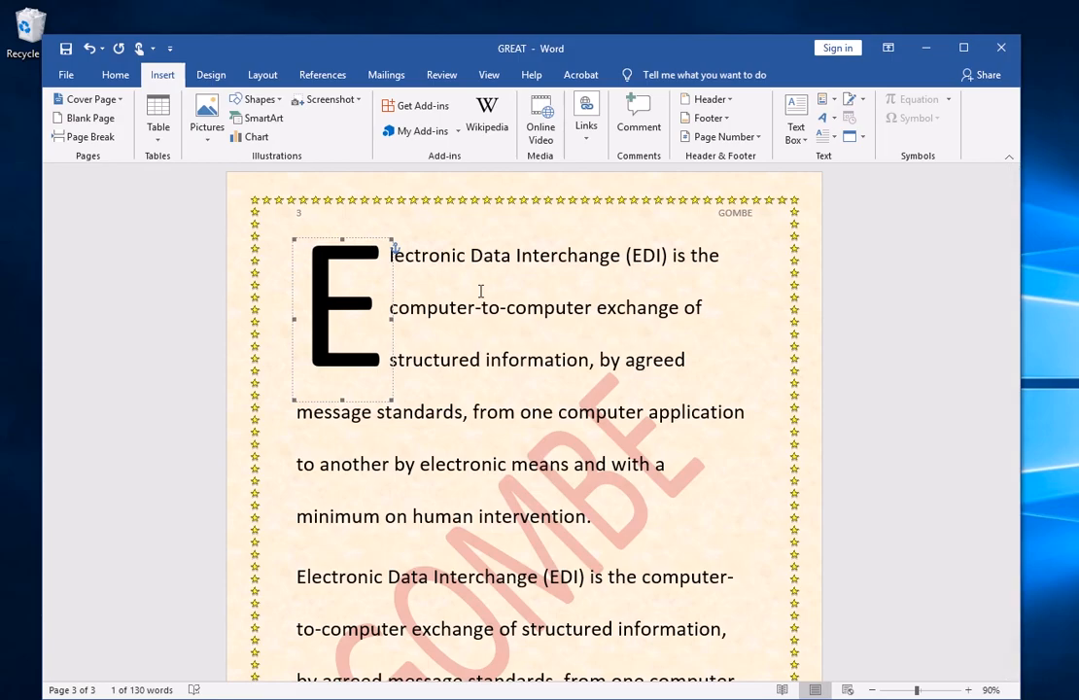
Lay out the second EDI paragraph on page 3 in two columns and deselect it
{"action": "scroll", "coordinate": [481, 294], "scroll_direction": "down", "scroll_amount": 5}
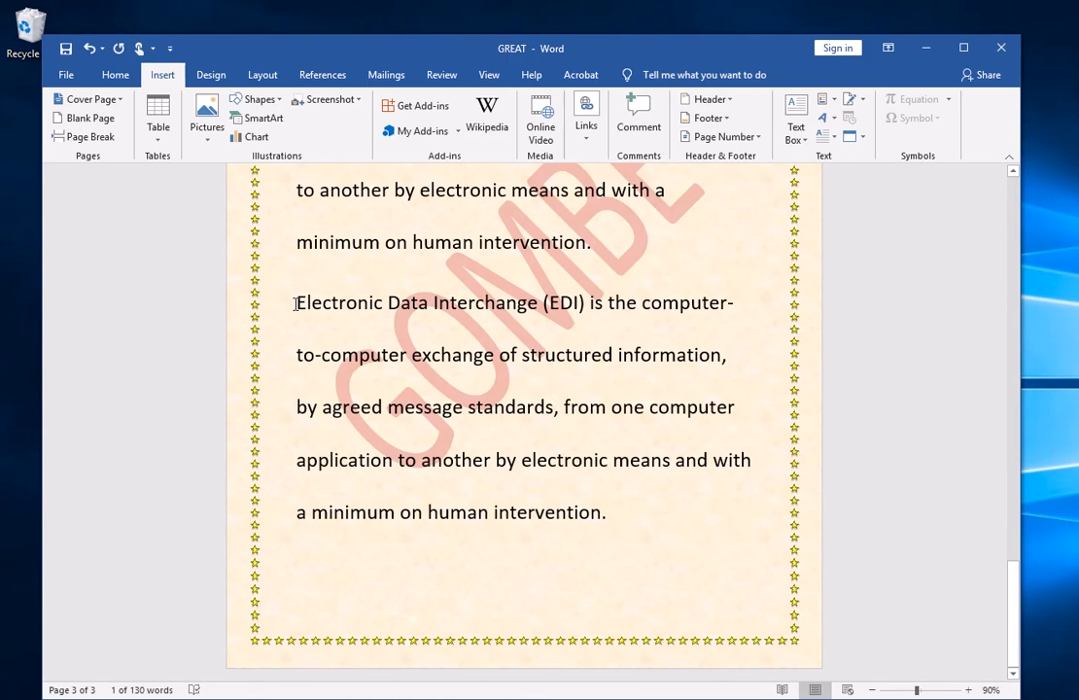
{"action": "left_click_drag", "start_coordinate": [297, 305], "coordinate": [623, 520]}
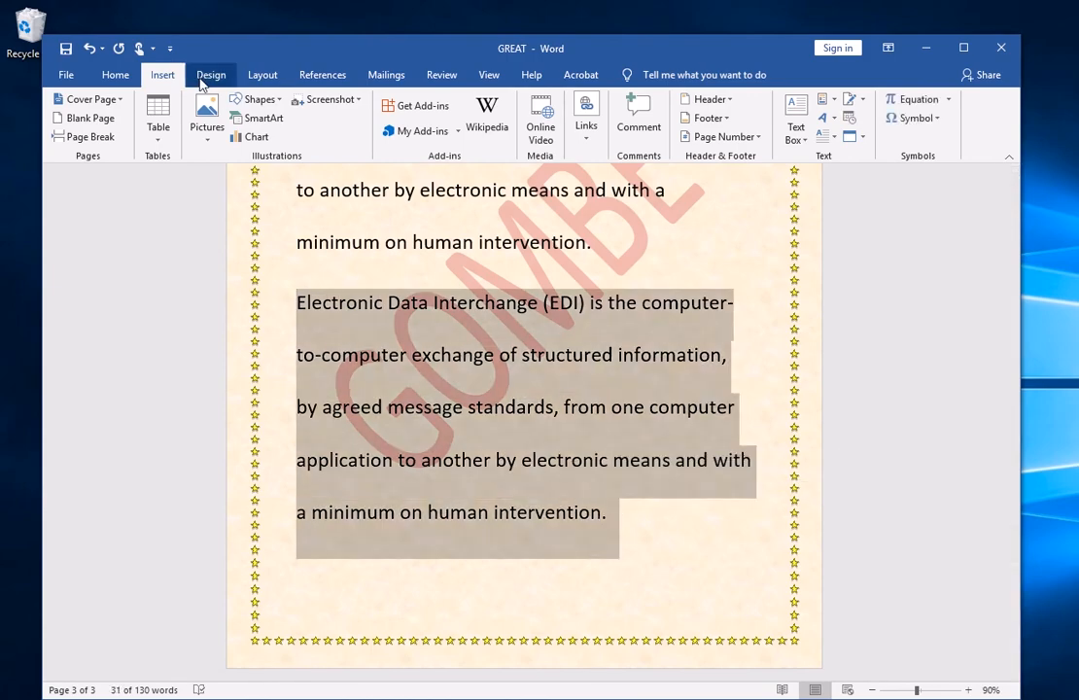
{"action": "left_click", "coordinate": [261, 78]}
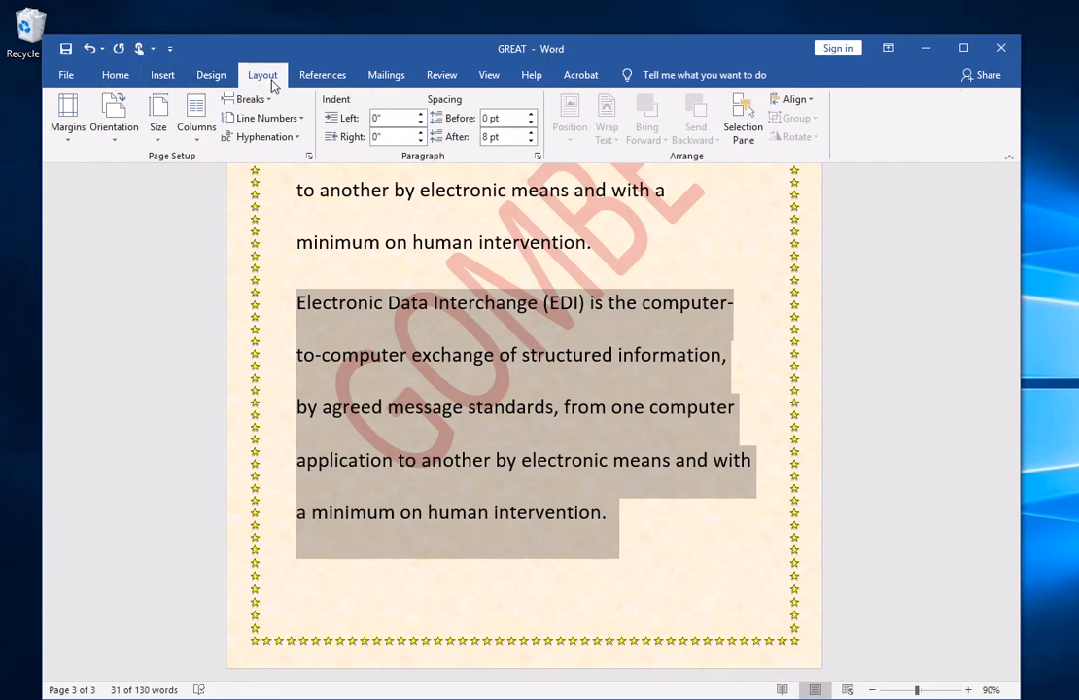
{"action": "left_click", "coordinate": [199, 142]}
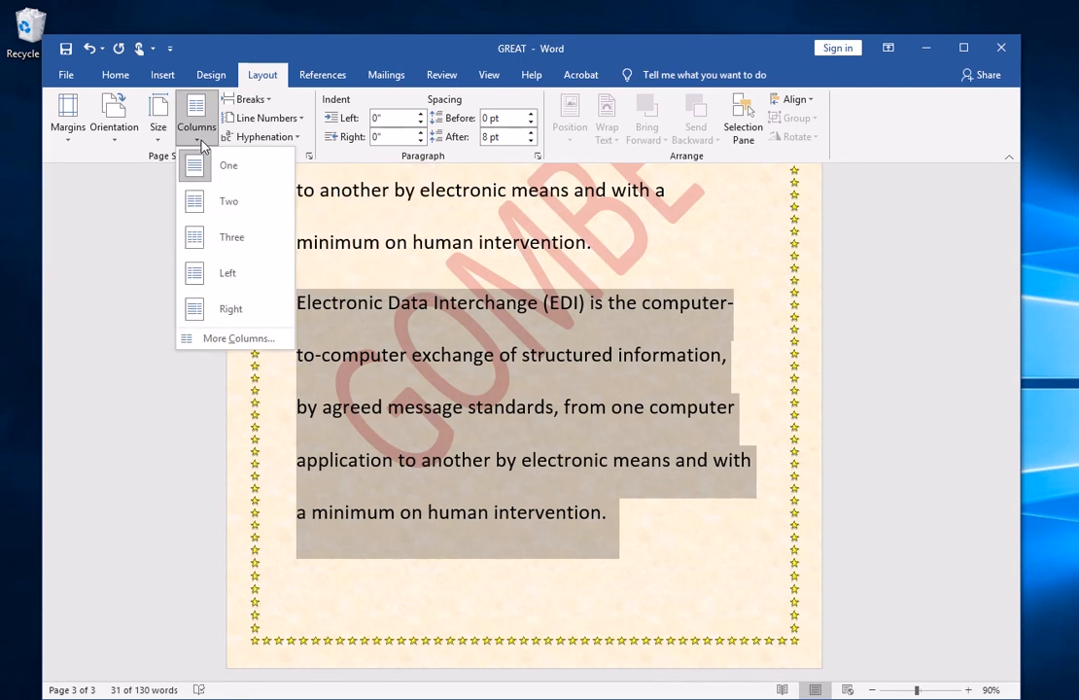
{"action": "left_click", "coordinate": [232, 203]}
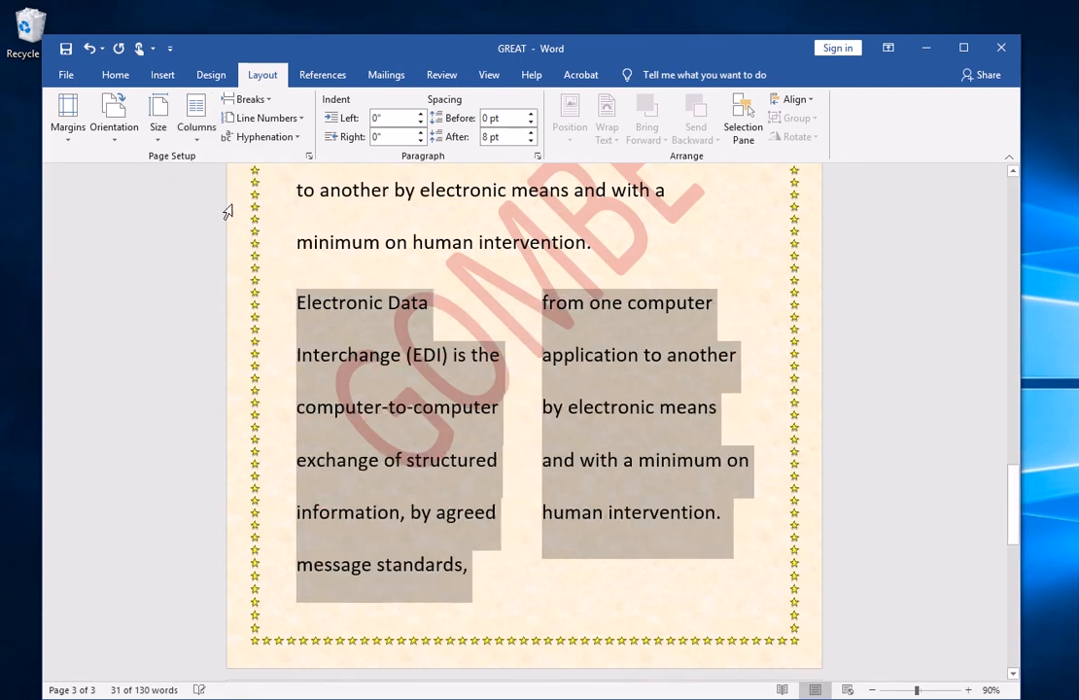
{"action": "left_click", "coordinate": [407, 441]}
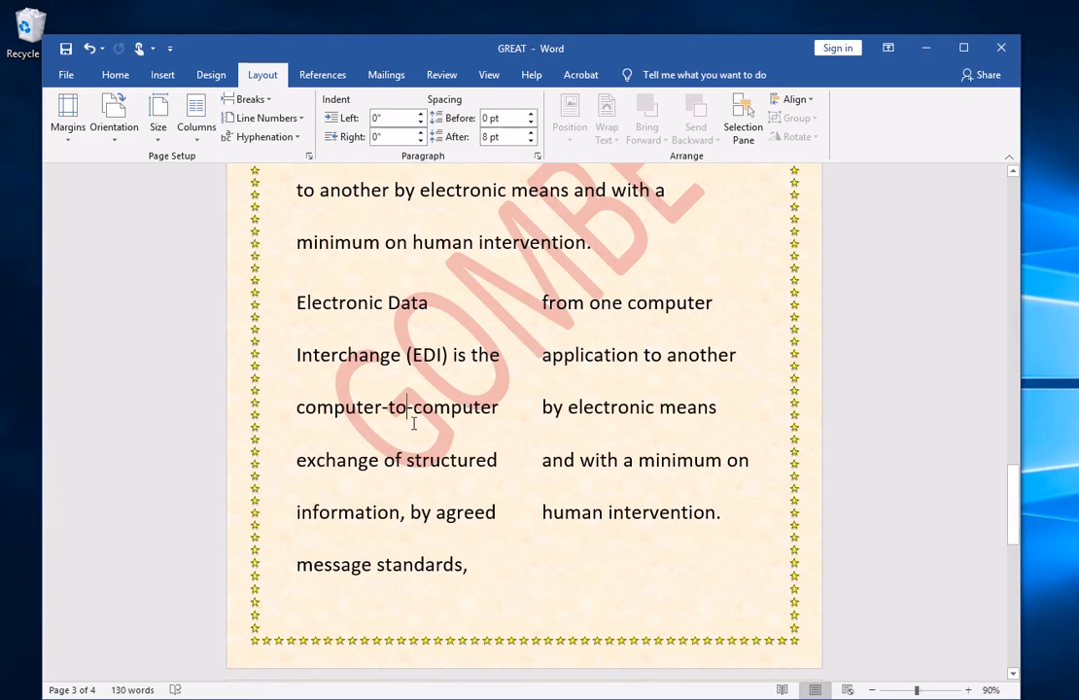
Insert a footnote after "(EDI)" in the page 1 paragraph reading "EDI is much faster in processing orders"
{"action": "scroll", "coordinate": [414, 422], "scroll_direction": "up", "scroll_amount": 6}
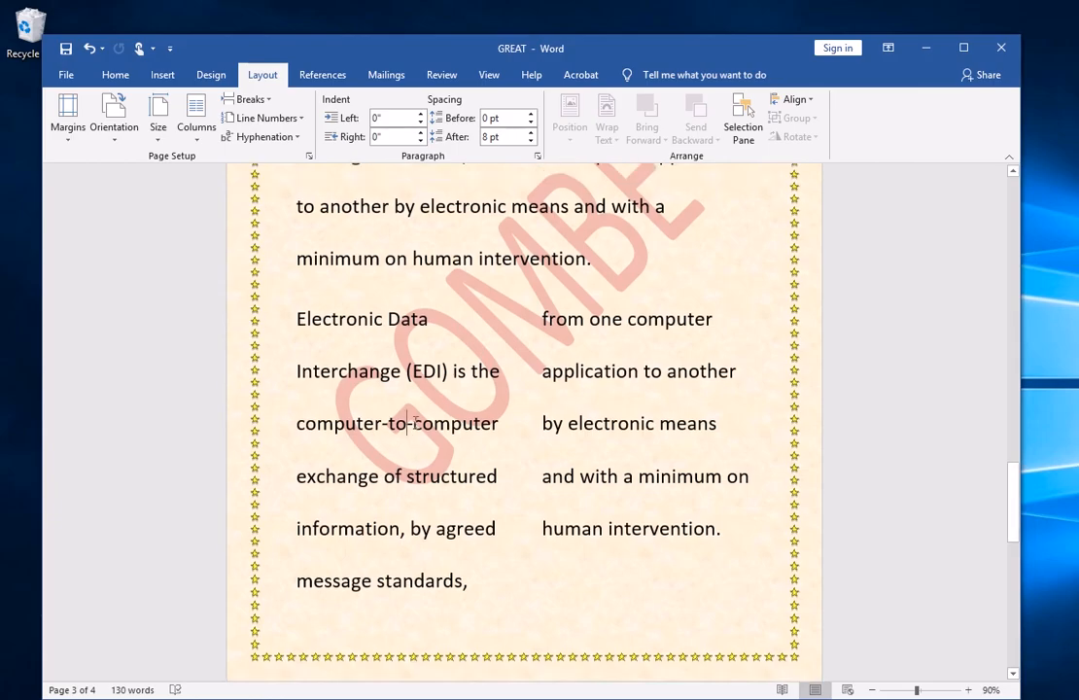
{"action": "scroll", "coordinate": [418, 428], "scroll_direction": "up", "scroll_amount": 7}
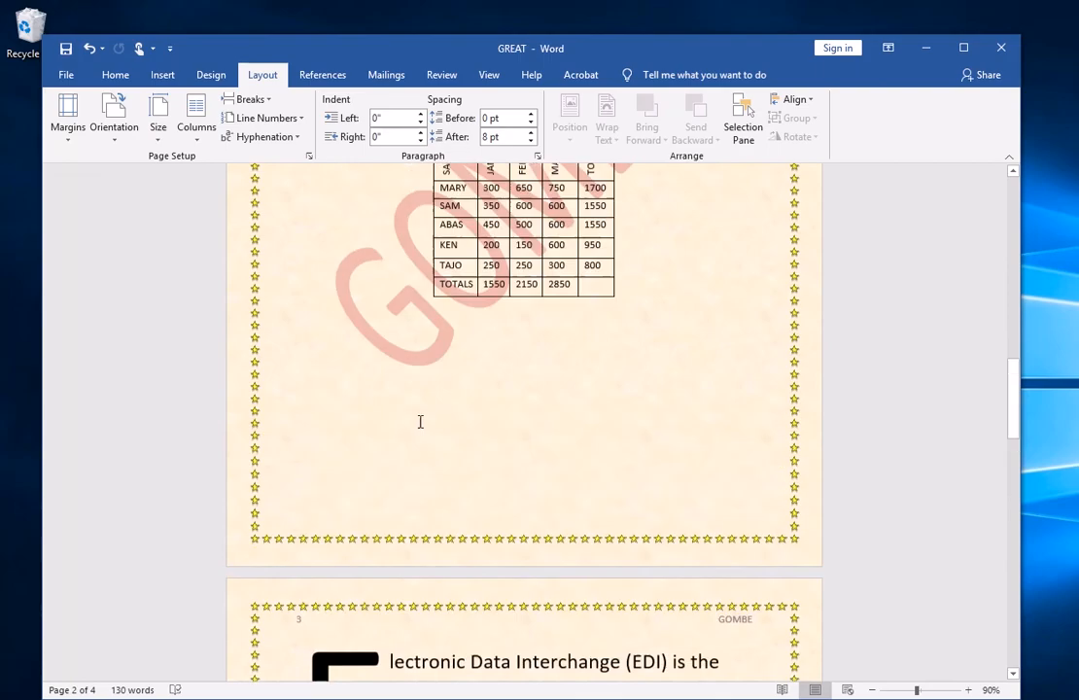
{"action": "scroll", "coordinate": [435, 428], "scroll_direction": "up", "scroll_amount": 6}
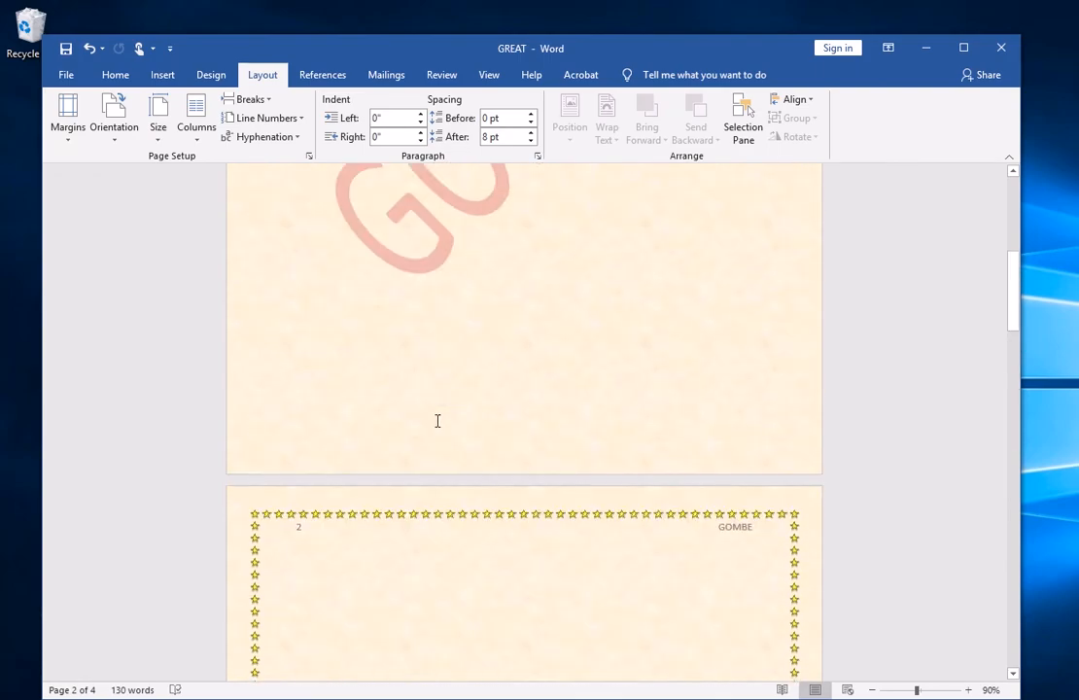
{"action": "scroll", "coordinate": [438, 420], "scroll_direction": "up", "scroll_amount": 3}
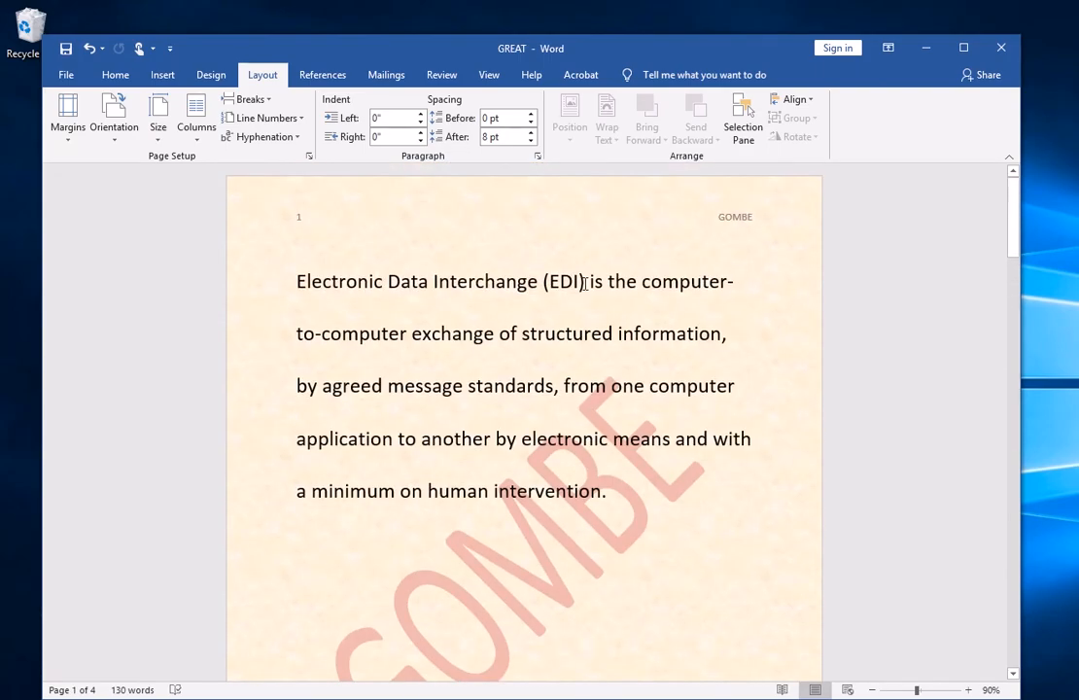
{"action": "left_click_drag", "start_coordinate": [586, 283], "coordinate": [543, 283]}
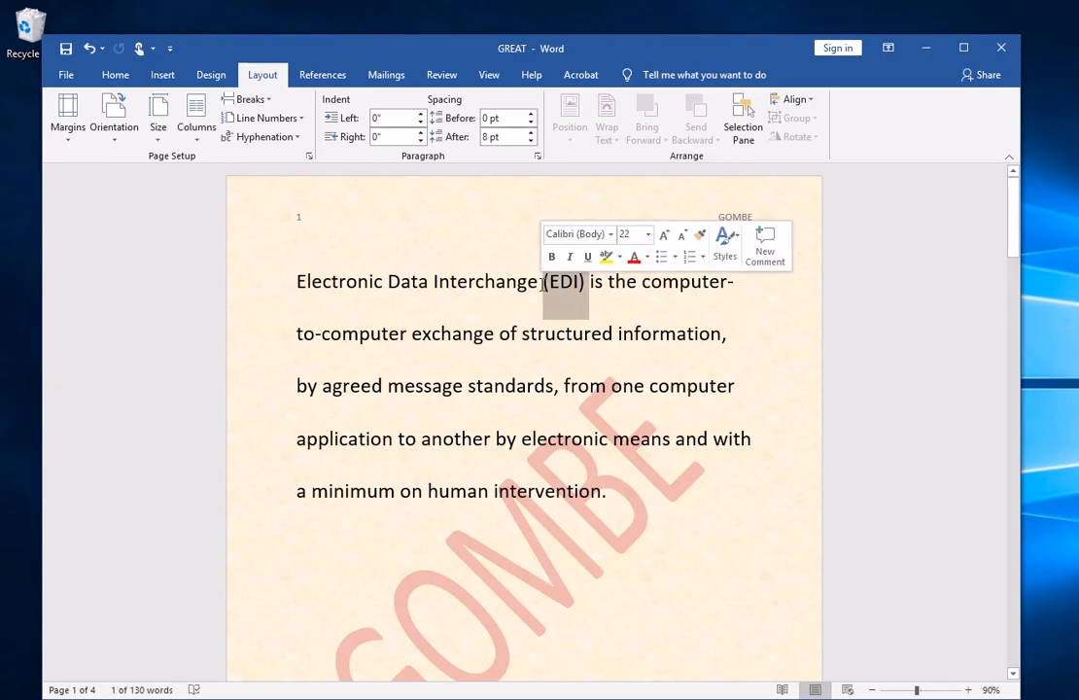
{"action": "left_click", "coordinate": [336, 77]}
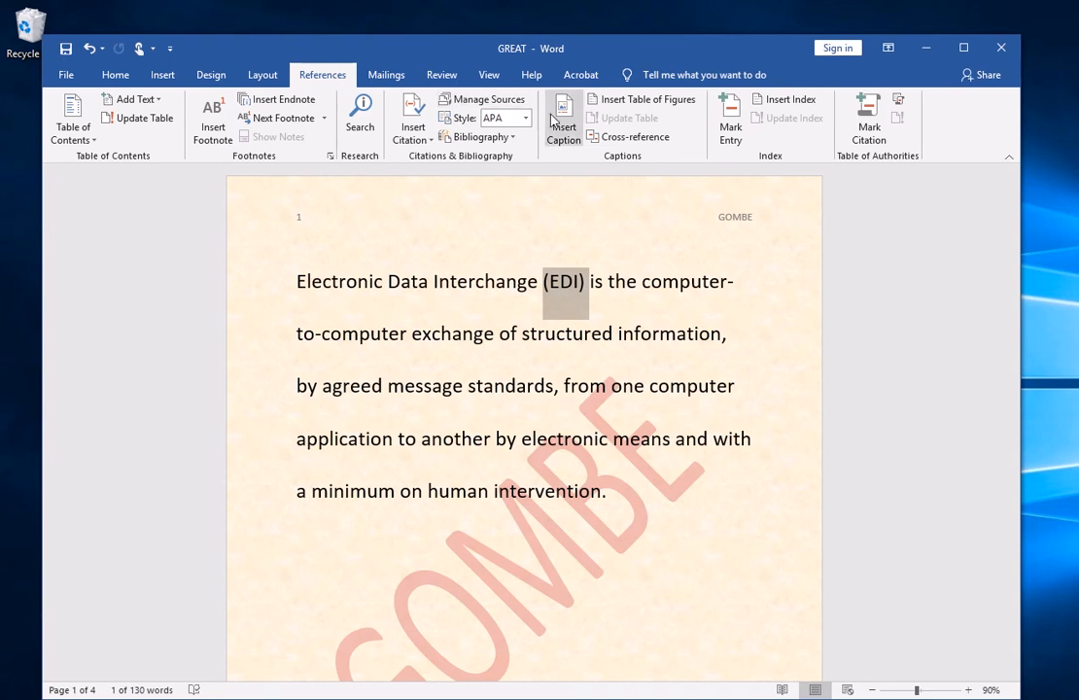
{"action": "left_click", "coordinate": [212, 151]}
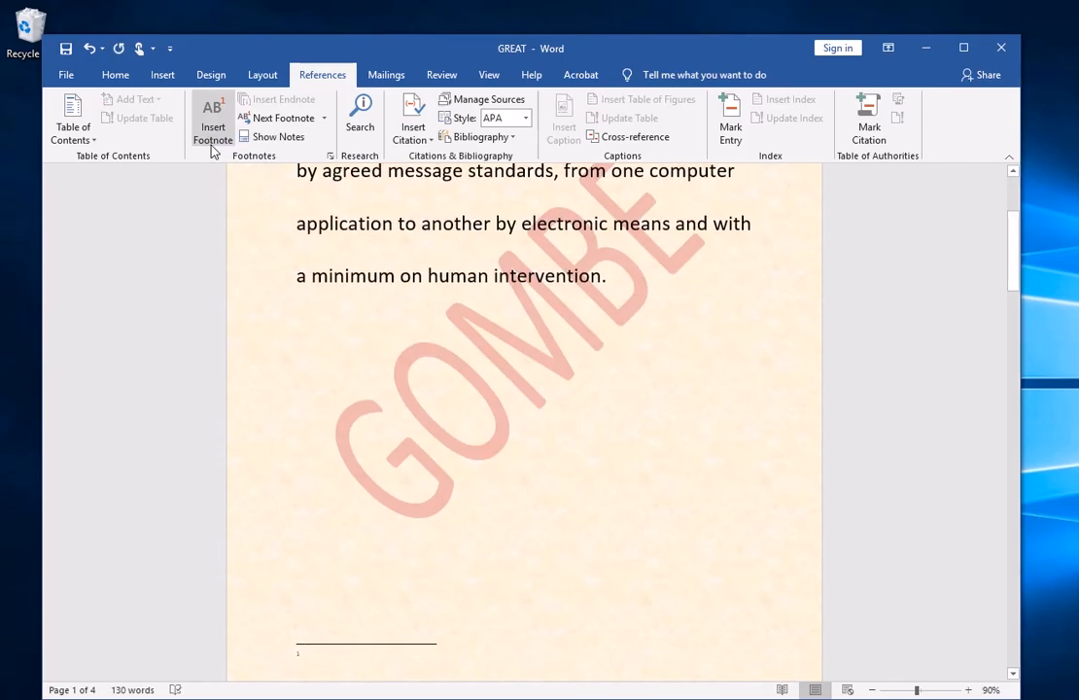
{"action": "type", "text": "ED"}
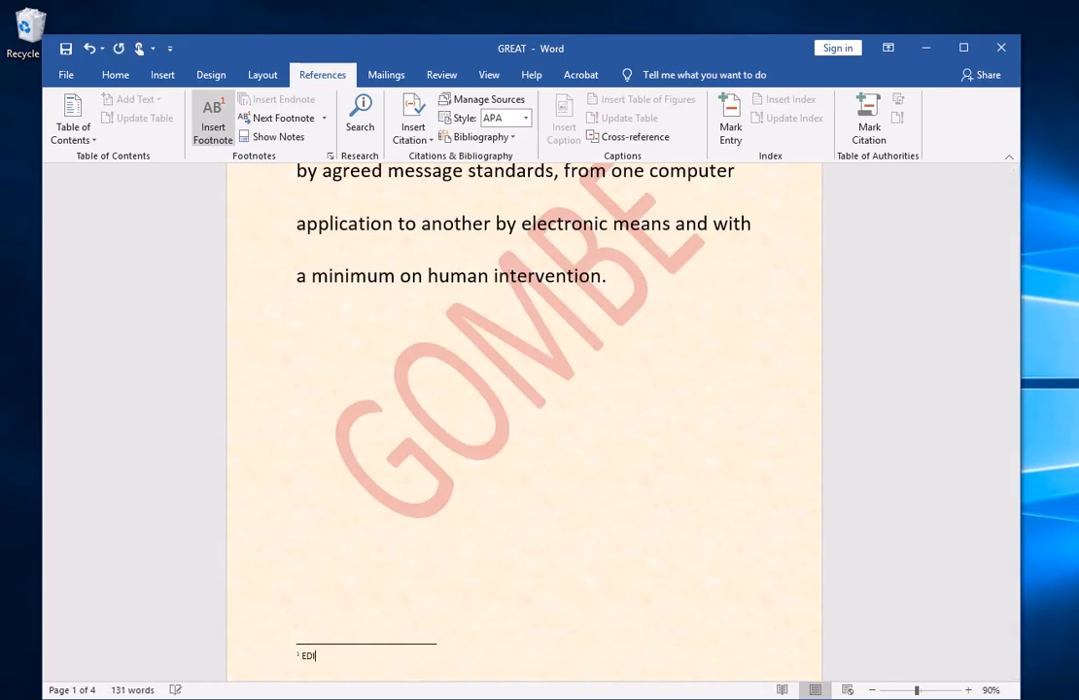
{"action": "type", "text": "I is much faster in processing orders"}
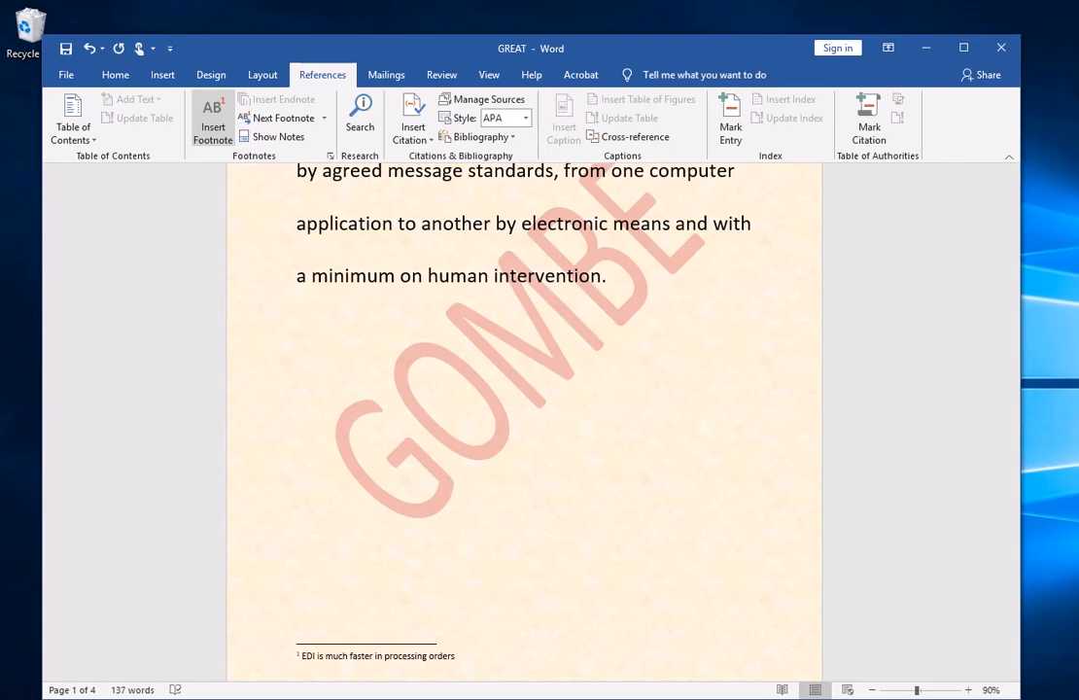
Examine the page 1 footnote text and its reference mark beside "(EDI)" at 180% zoom
{"action": "scroll", "coordinate": [528, 522], "scroll_direction": "down", "scroll_amount": 3}
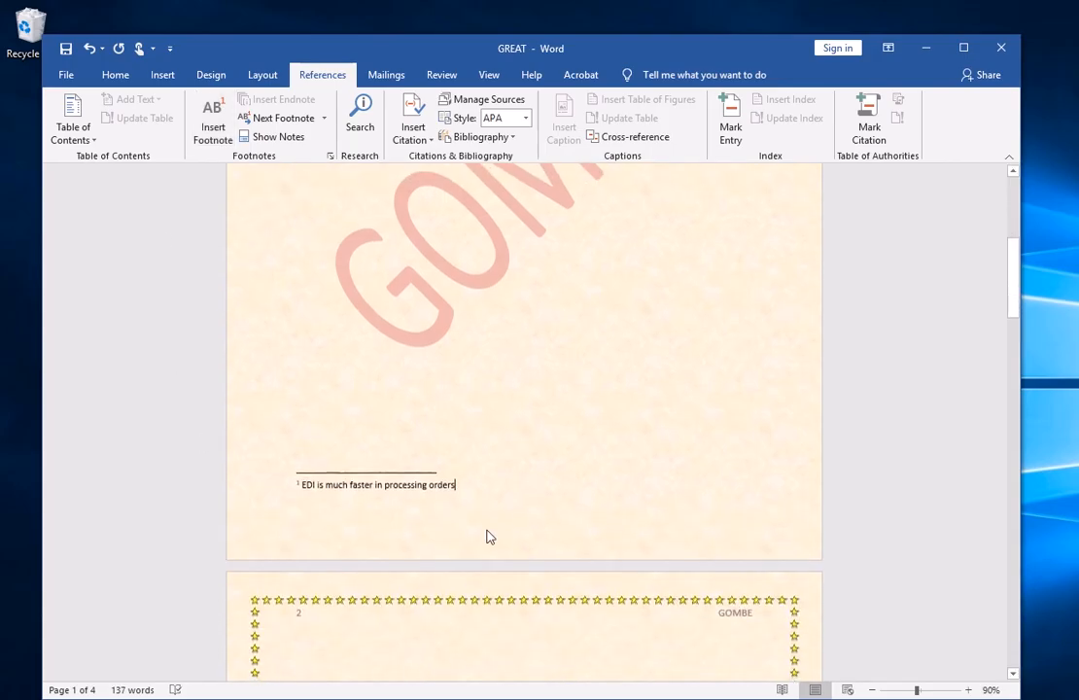
{"action": "scroll", "coordinate": [490, 538], "scroll_direction": "down", "scroll_amount": 2}
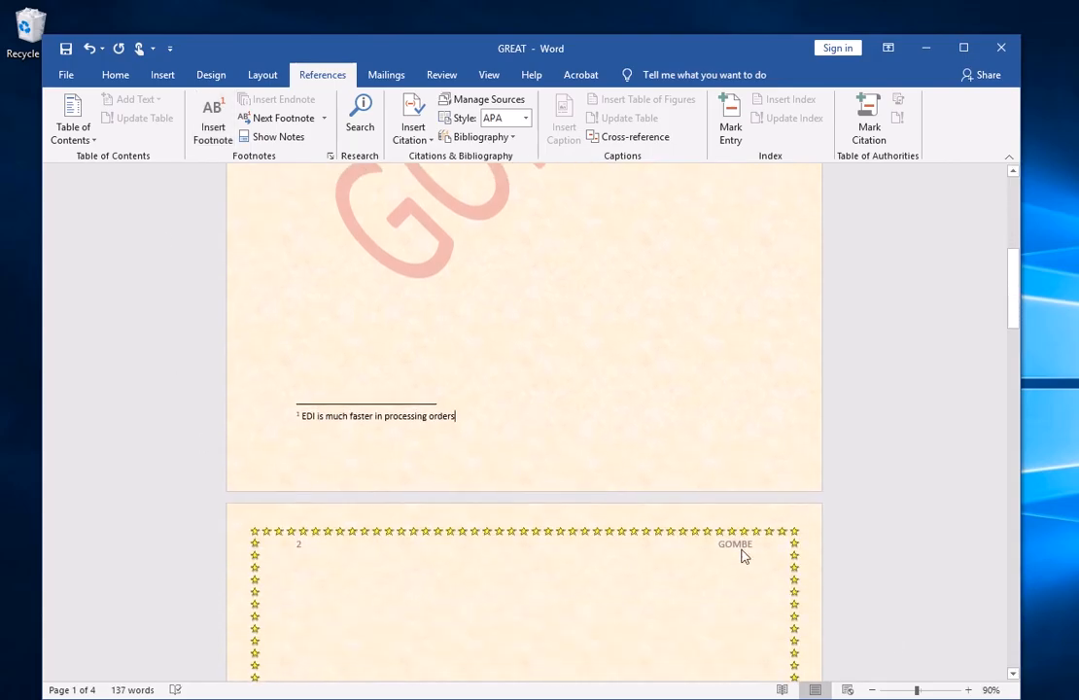
{"action": "left_click", "coordinate": [968, 689]}
{"action": "left_click", "coordinate": [968, 690]}
{"action": "left_click", "coordinate": [968, 689]}
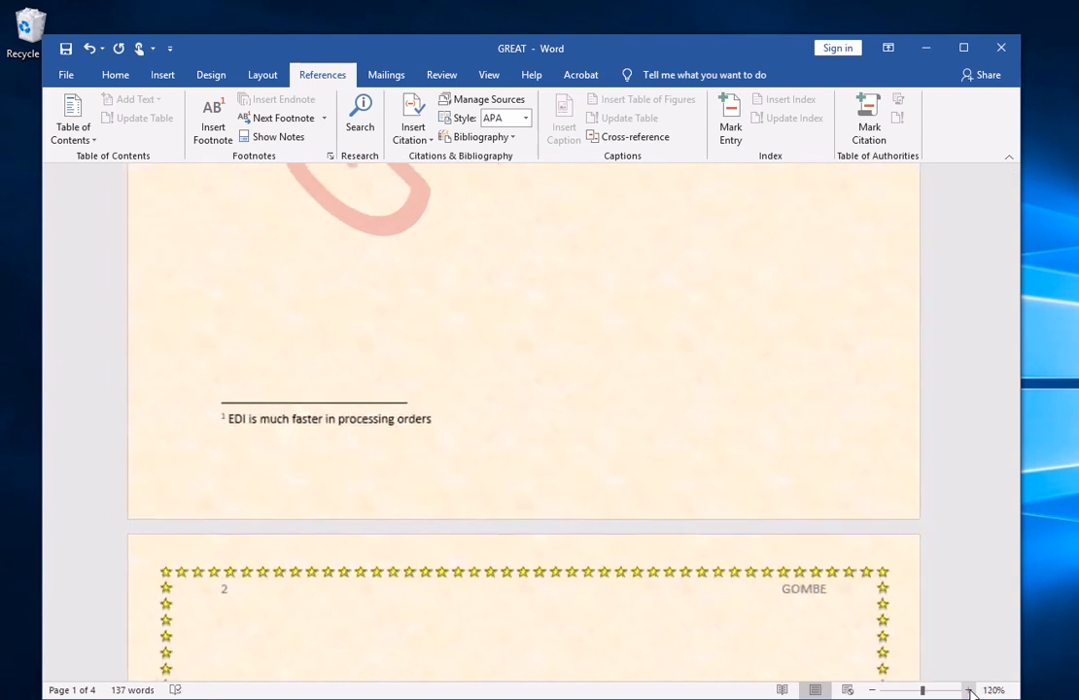
{"action": "left_click", "coordinate": [968, 690]}
{"action": "left_click", "coordinate": [968, 689]}
{"action": "left_click", "coordinate": [967, 690]}
{"action": "left_click", "coordinate": [968, 689]}
{"action": "left_click", "coordinate": [967, 689]}
{"action": "left_click", "coordinate": [967, 689]}
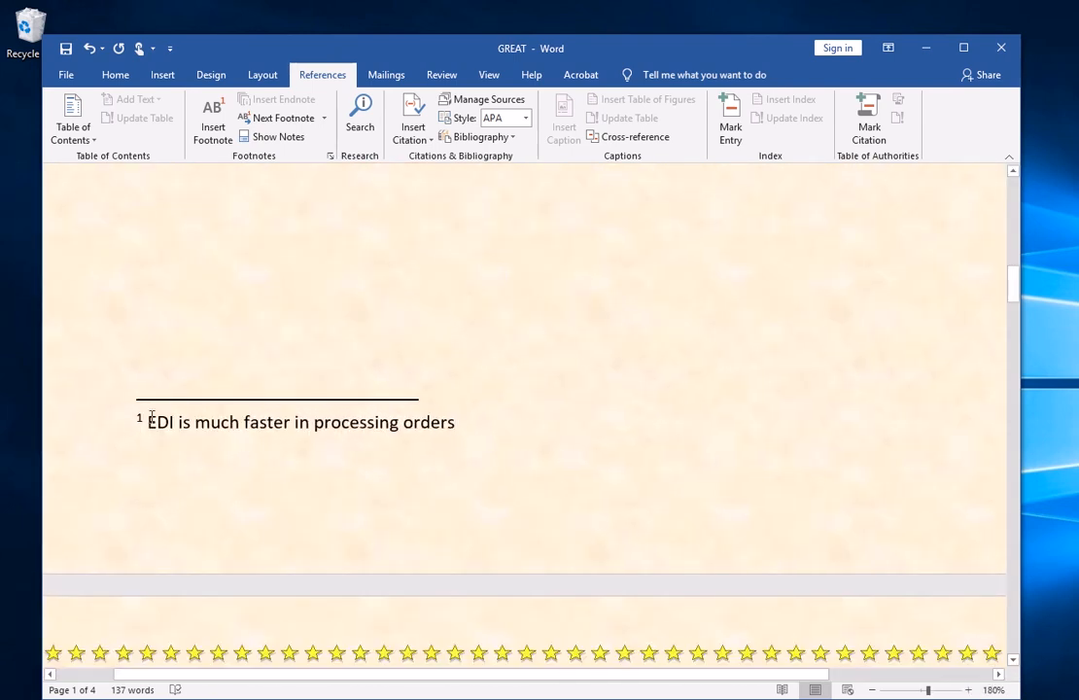
{"action": "scroll", "coordinate": [204, 426], "scroll_direction": "up", "scroll_amount": 10}
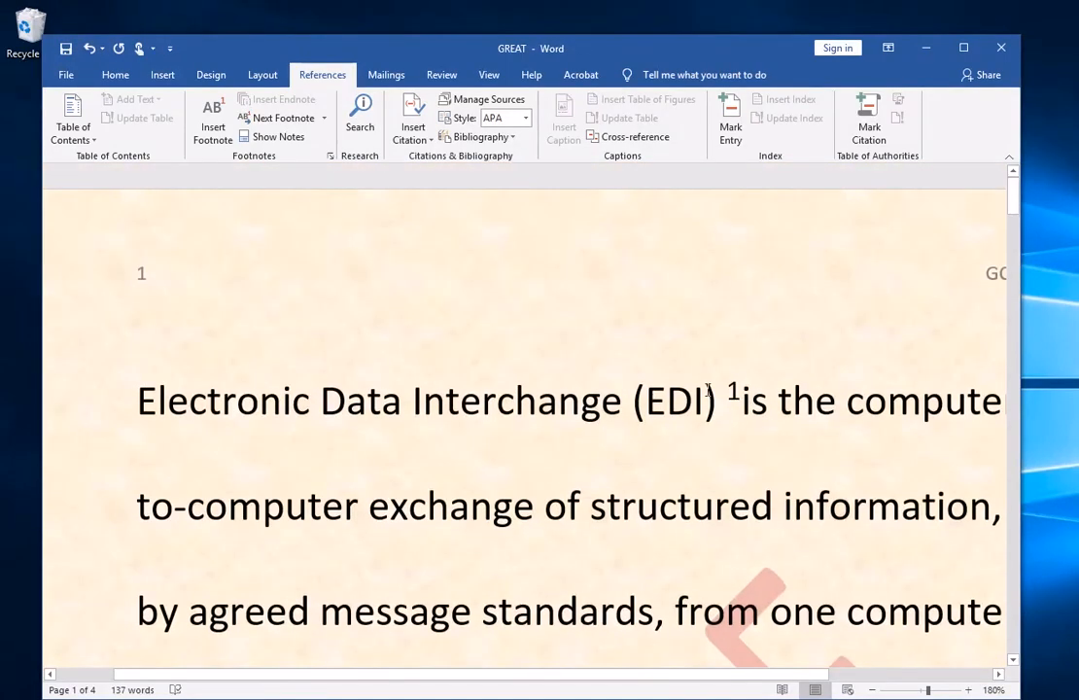
{"action": "left_click", "coordinate": [749, 404]}
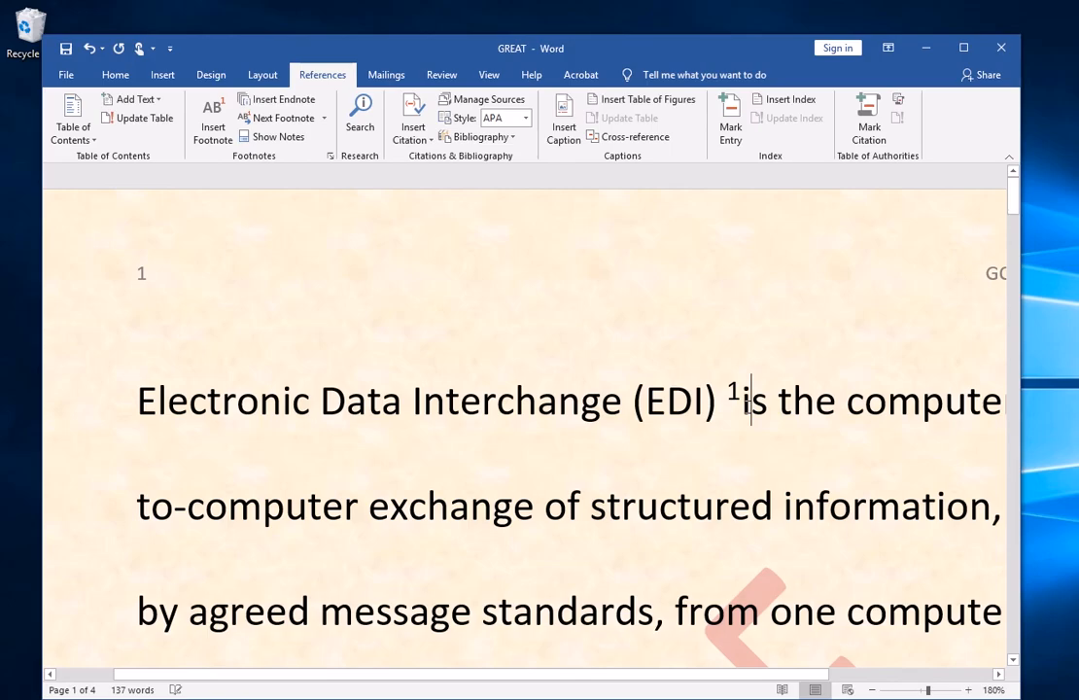